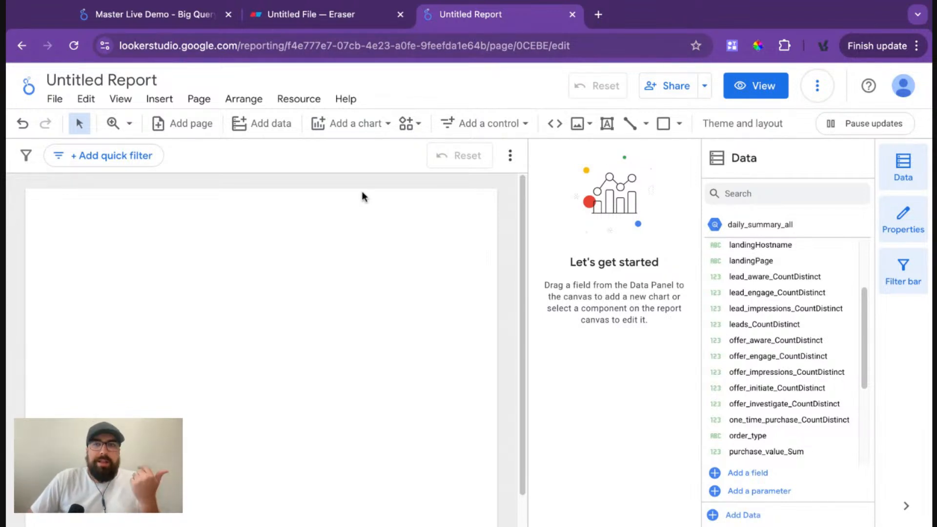
- Switch to the Master Live Demo report and examine the Offer Funnel on its The Lab - Offer page
click(179, 22)
scroll(374, 335, down, 5)
scroll(363, 301, down, 10)
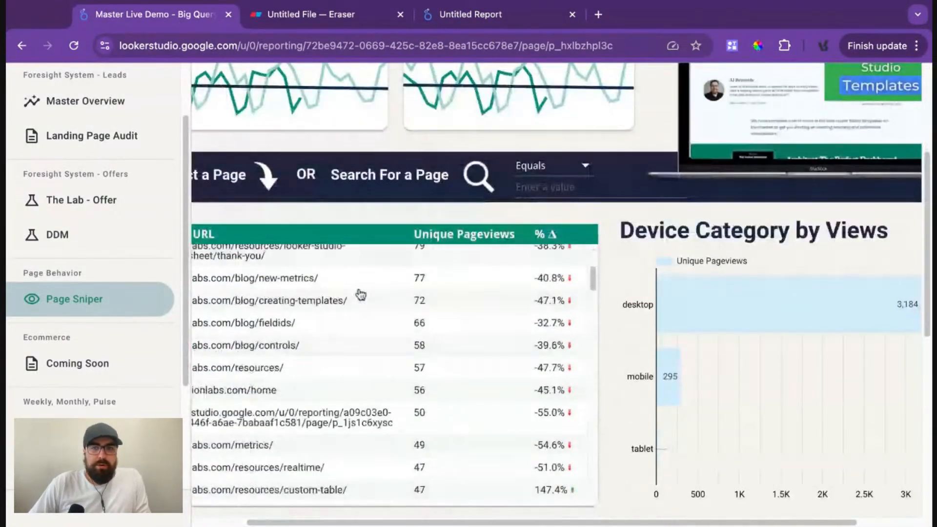
click(90, 212)
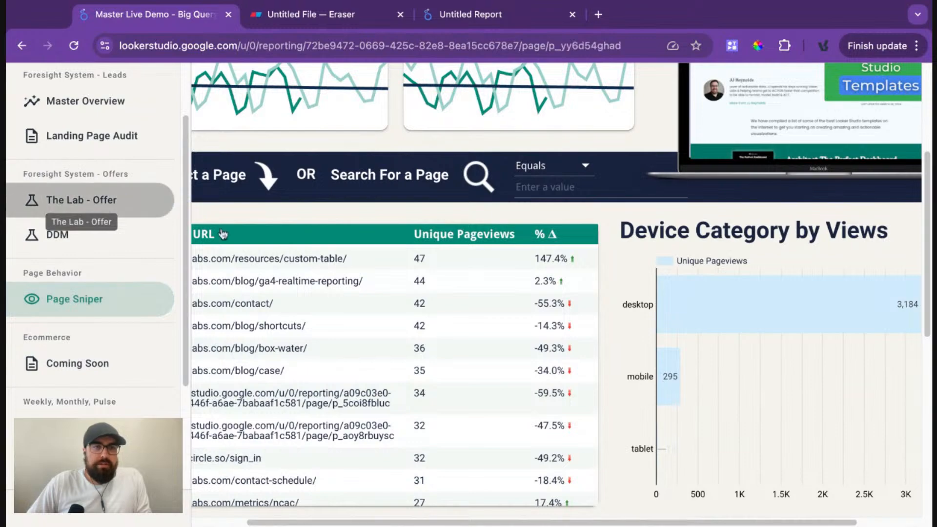
scroll(372, 335, down, 10)
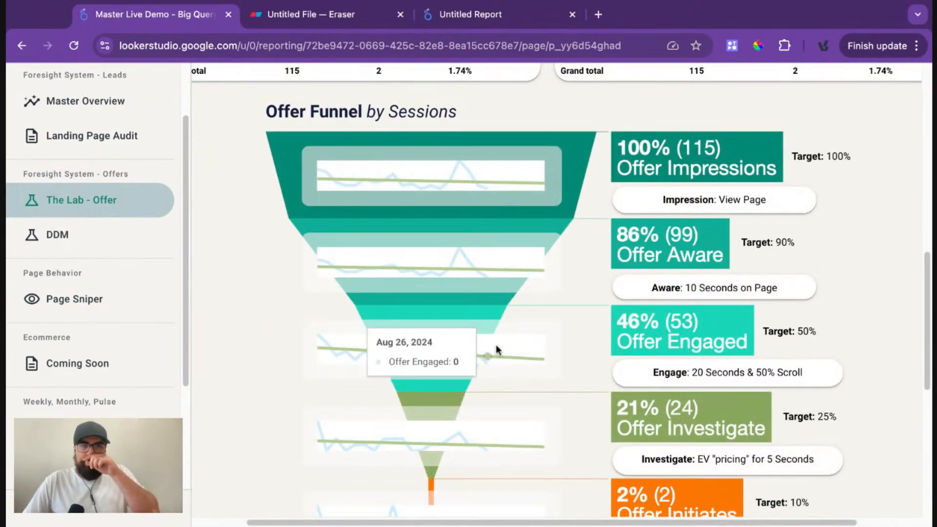
scroll(496, 345, down, 1)
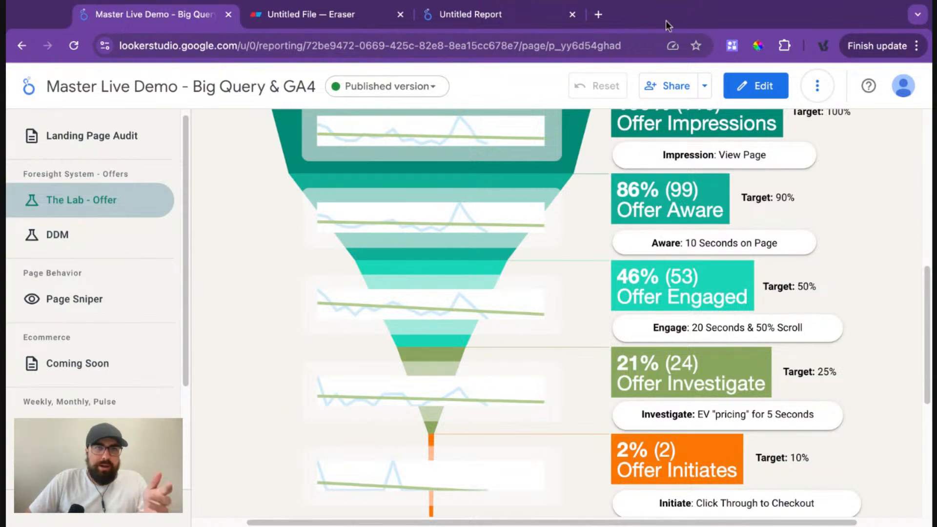
- Switch to the Eraser canvas and draw a rounded rectangle labelled "Sequenced" near the top
click(309, 16)
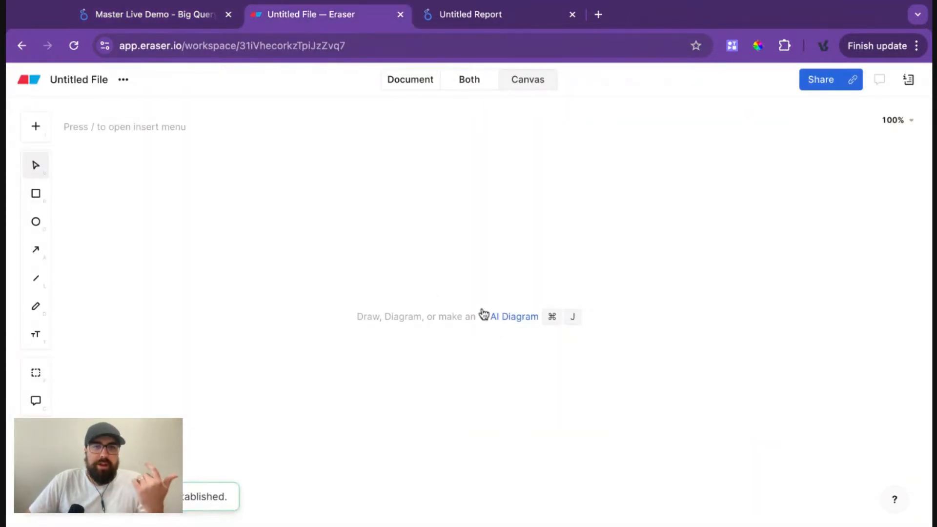
key(r)
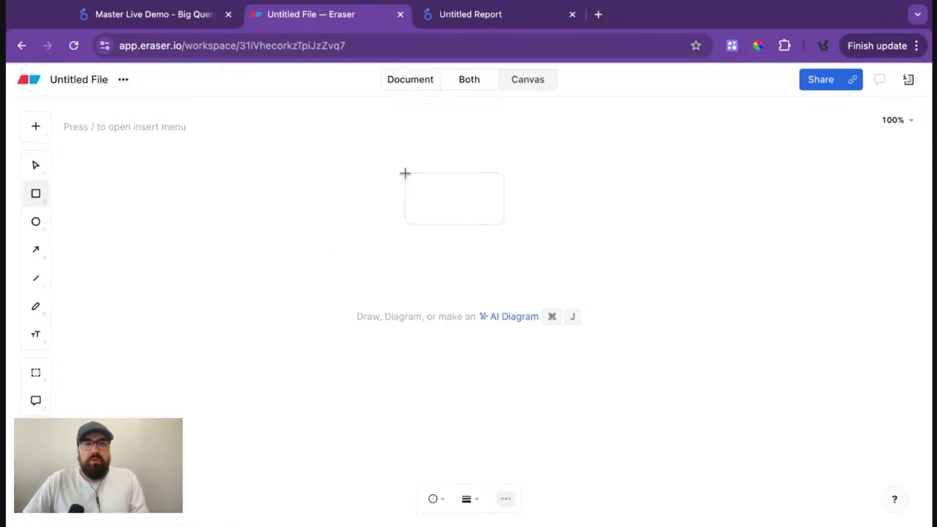
click(405, 173)
scroll(507, 231, up, 5)
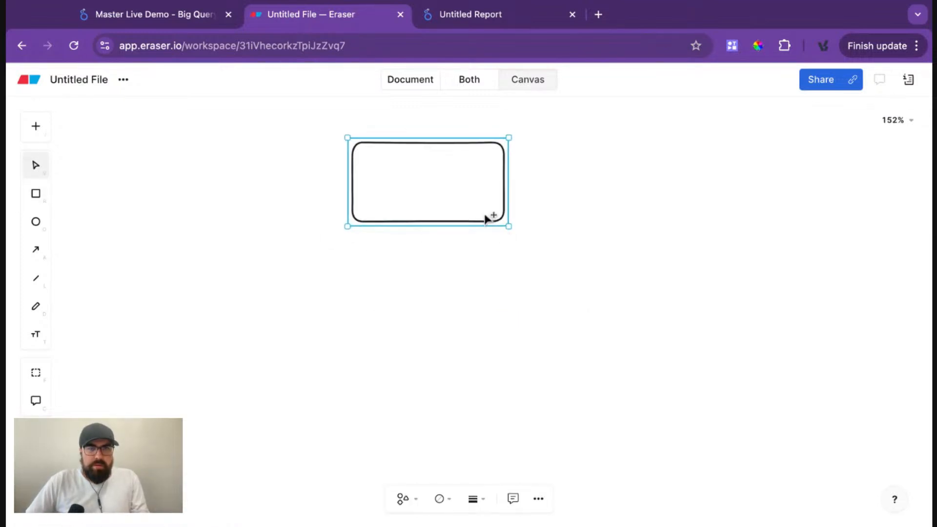
double_click(467, 201)
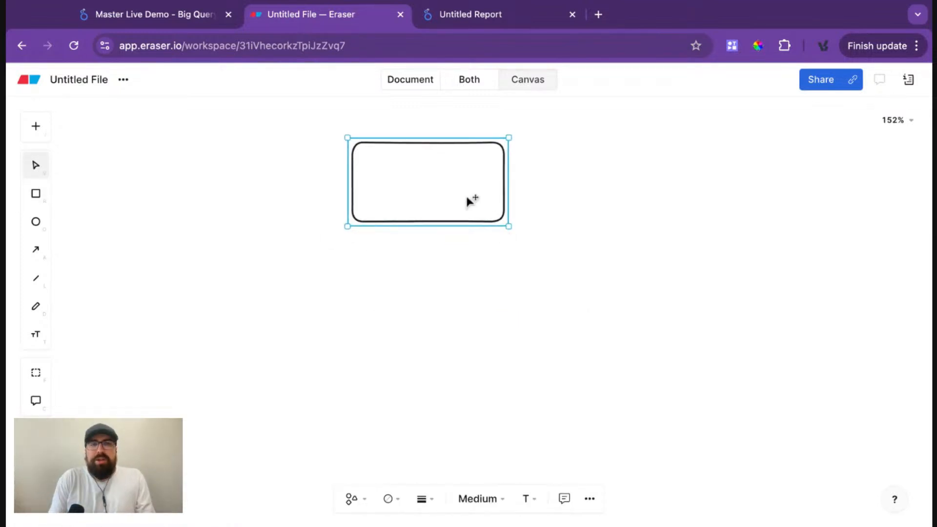
text(Sequen ce)
key(BackSpace)
key(BackSpace)
key(BackSpace)
text(ced)
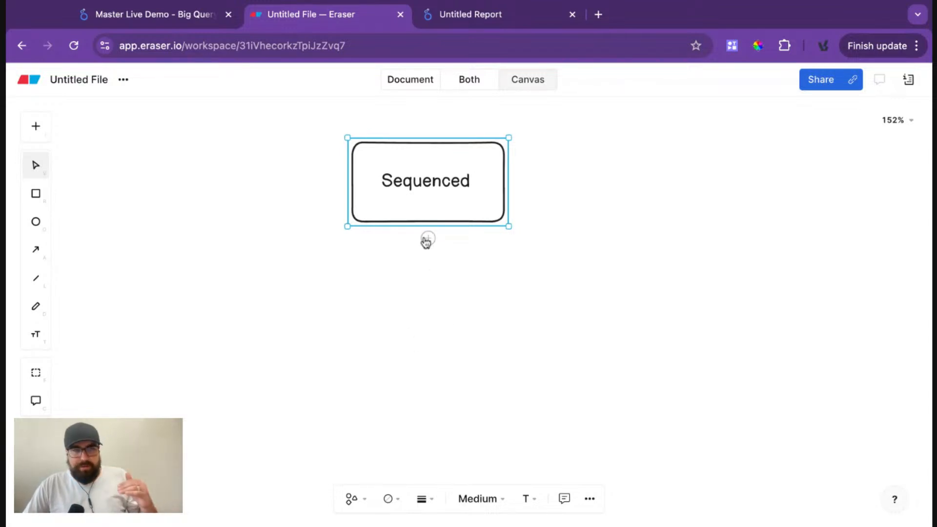
- Duplicate the "Sequenced" box beside the original and relabel the copy "Non Sequences"
key(super+c)
key(super+v)
drag(460, 184, 614, 184)
double_click(605, 187)
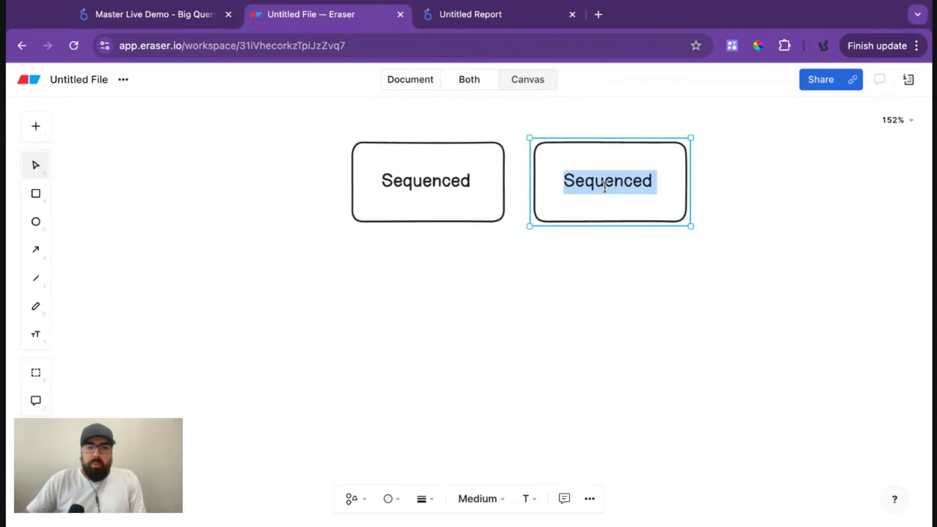
text(Non S)
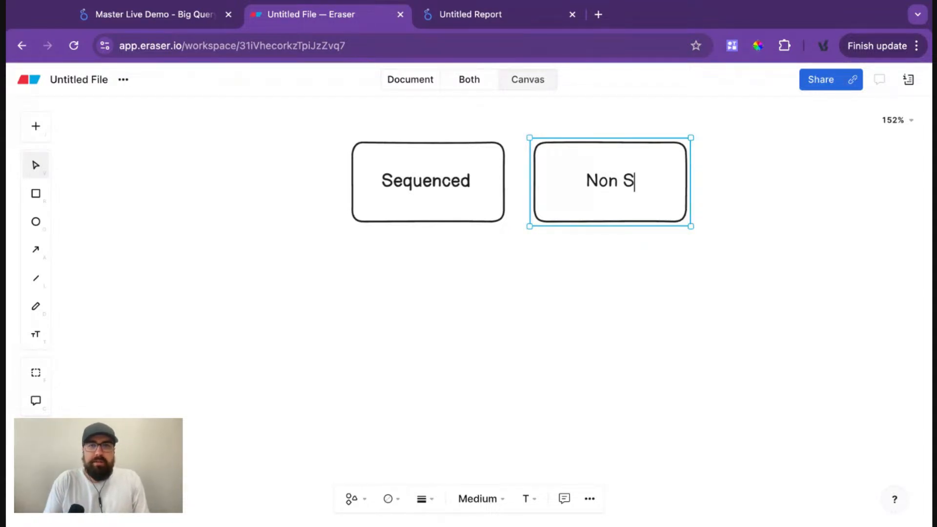
text(equences)
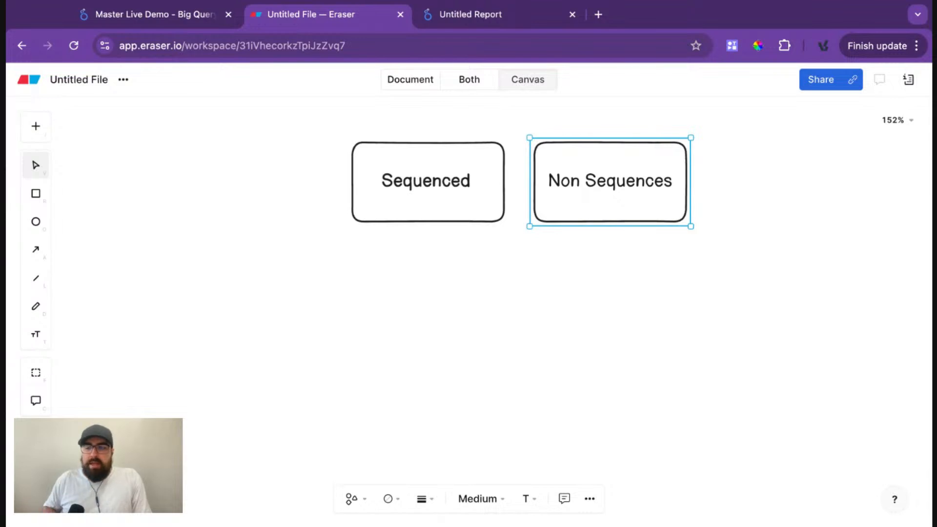
- Duplicate the "Non Sequences" box to its right and relabel the copy "General / Non Relational"
click(571, 351)
click(603, 192)
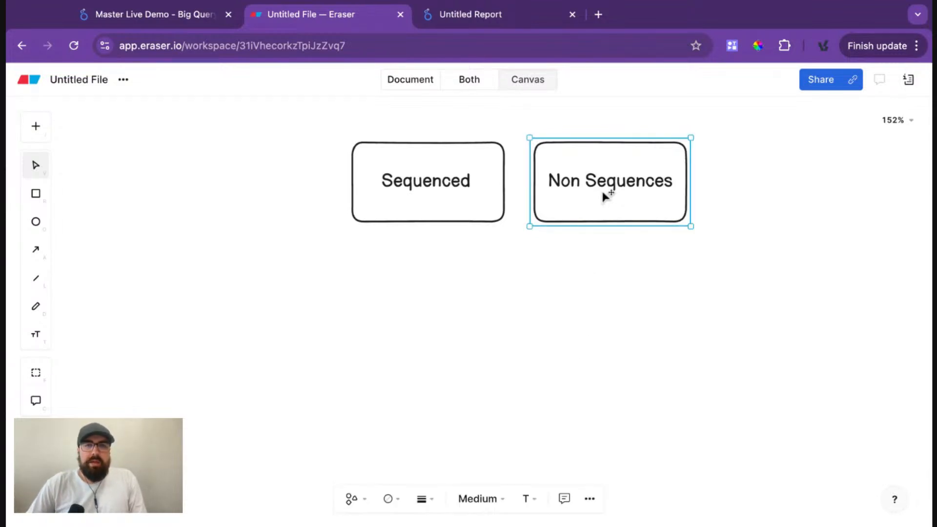
drag(603, 193, 789, 198)
key(super+a)
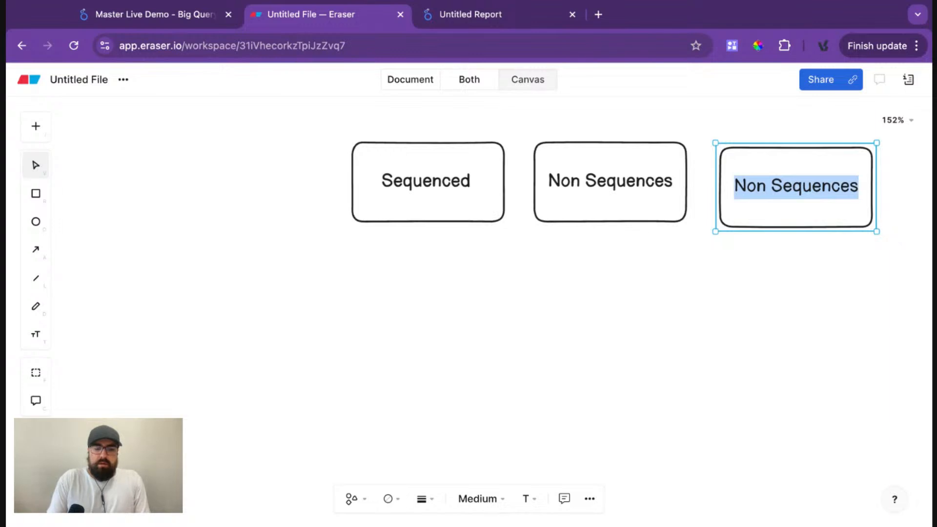
text(General )
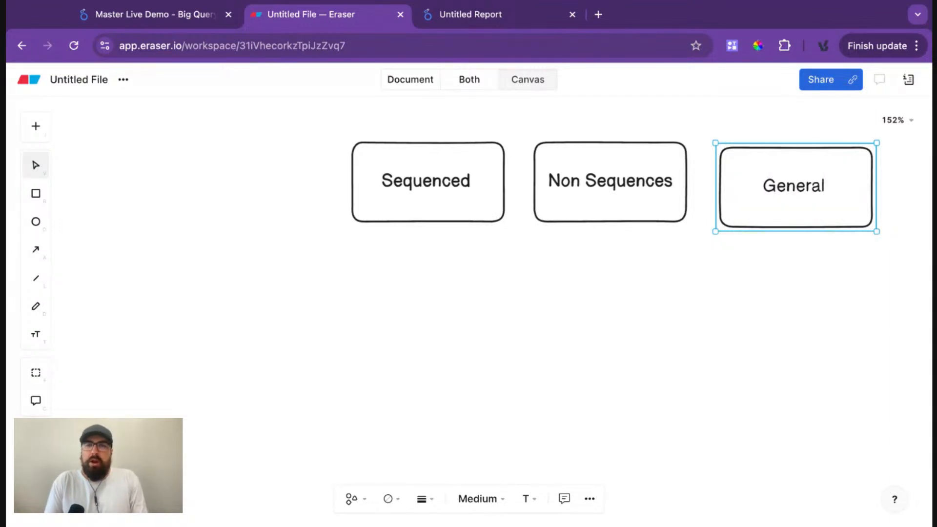
text(/ Non Relational)
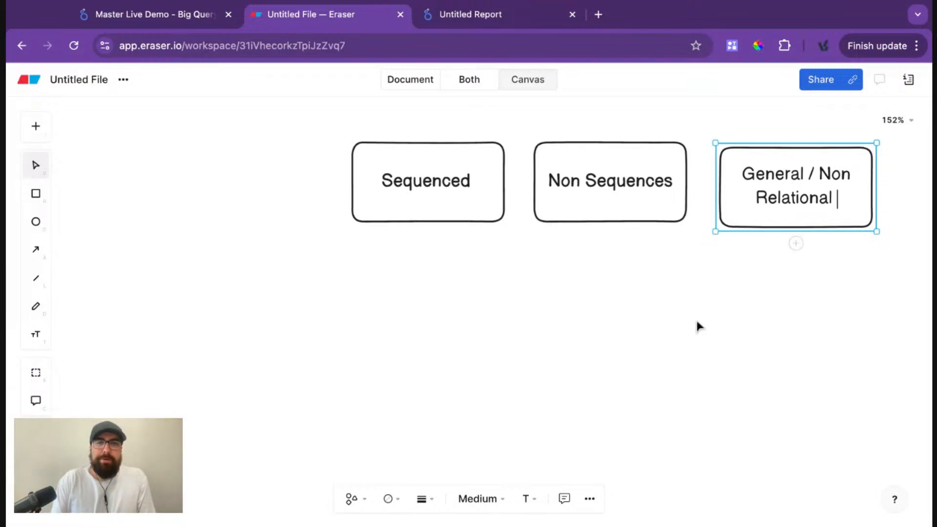
click(680, 312)
- Place a copy of the "Sequenced" box below the original and relabel it "Scorecards & Design"
scroll(414, 298, down, 1)
click(414, 198)
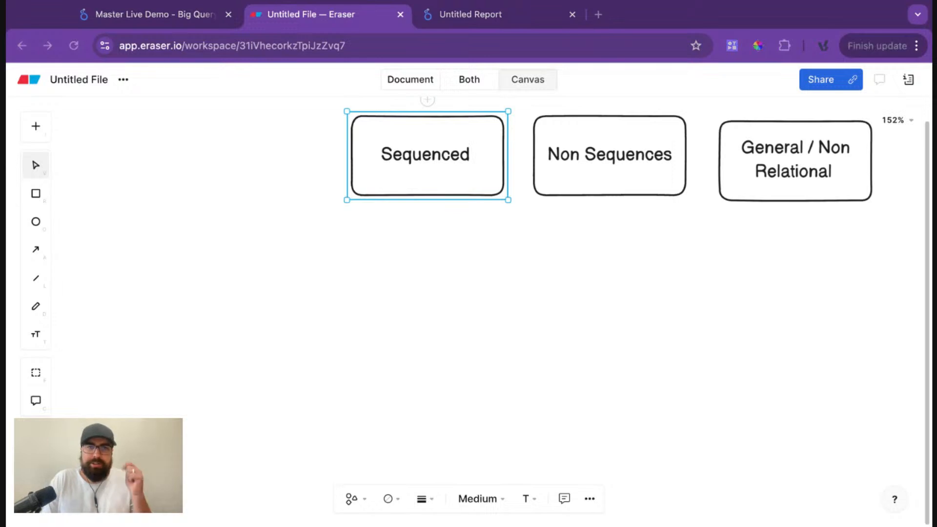
click(141, 301)
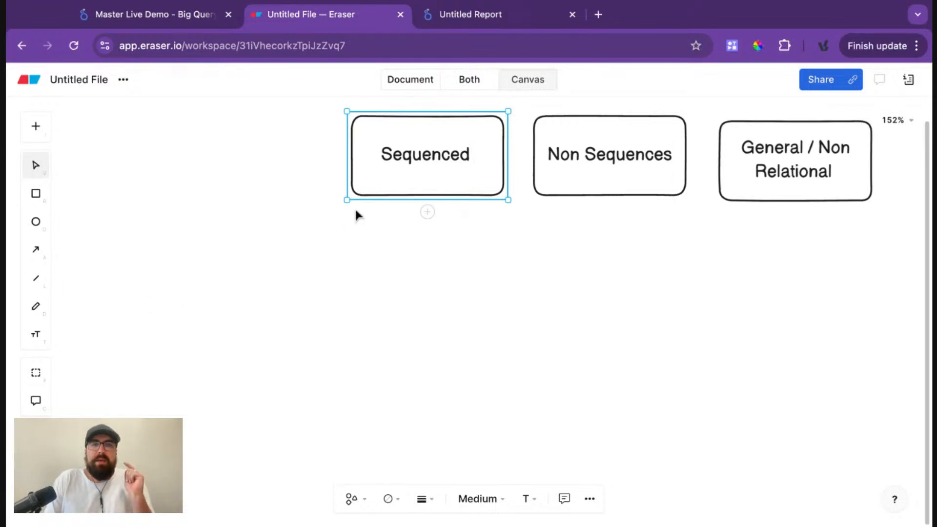
key(super+v)
drag(612, 326, 506, 332)
scroll(634, 328, down, 1)
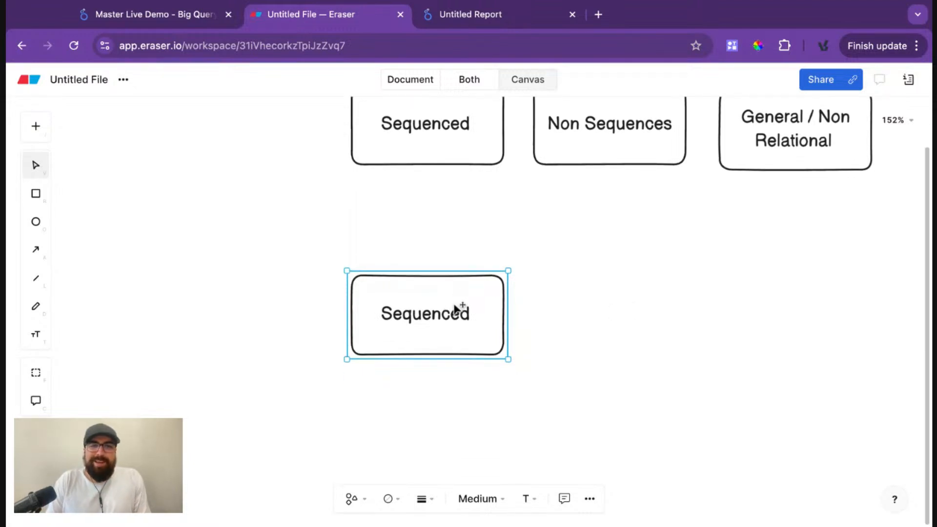
double_click(455, 318)
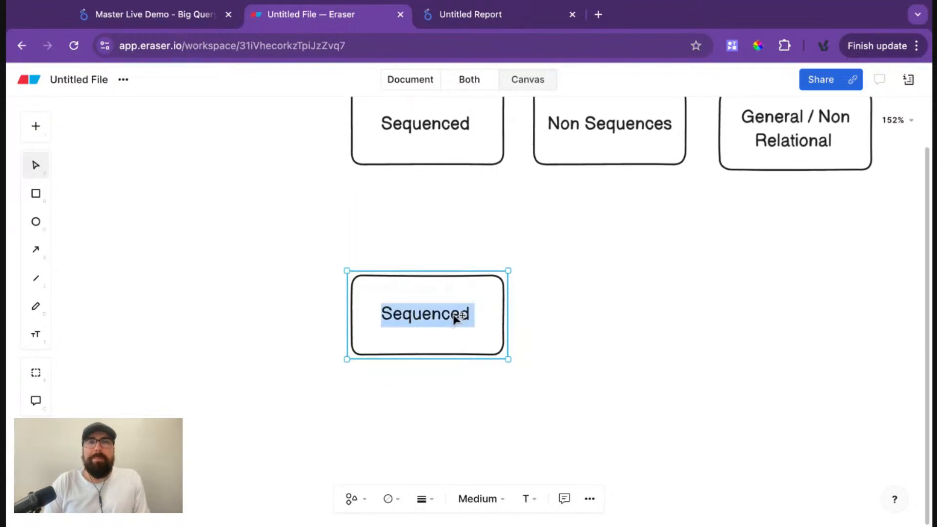
text(1)
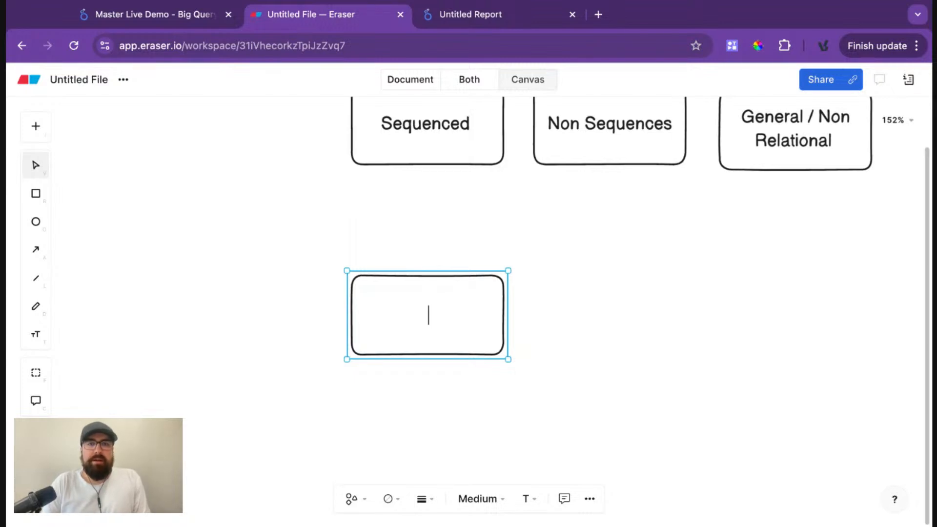
text(Scorecards & Design)
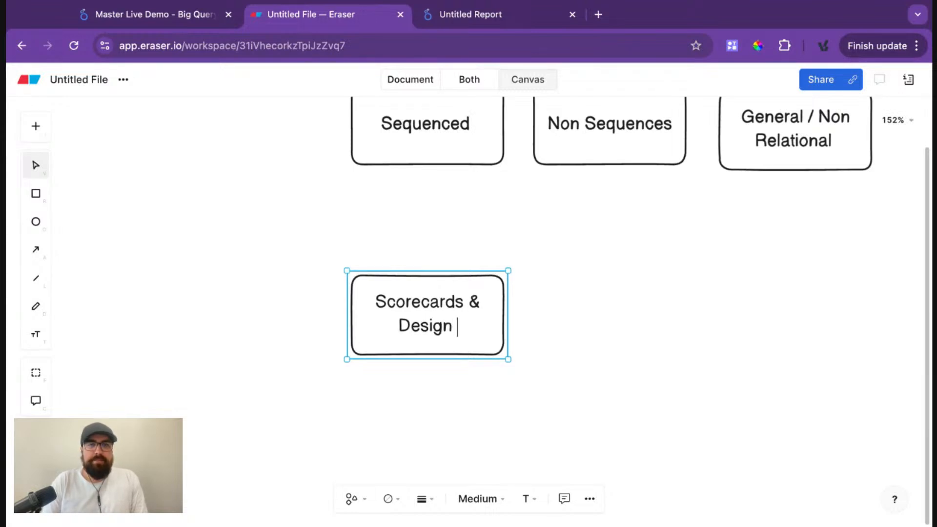
click(513, 308)
- Duplicate the "Scorecards & Design" box under "Non Sequences" and relabel the copy "Community Visualization"
click(400, 314)
drag(434, 317, 616, 317)
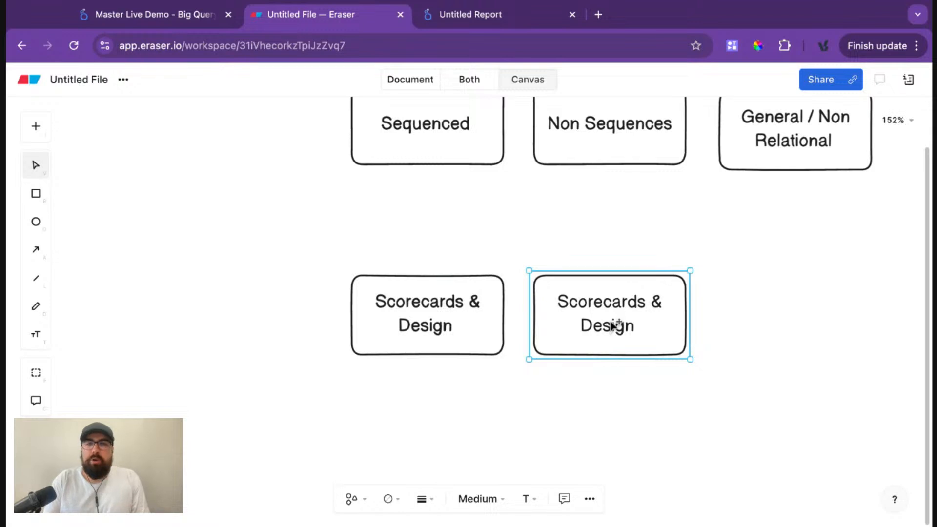
double_click(601, 313)
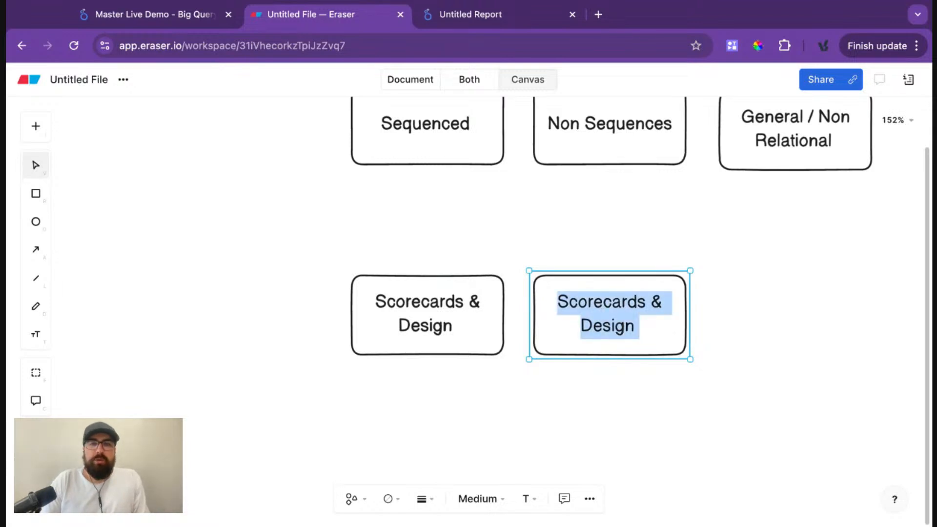
text(Communityf)
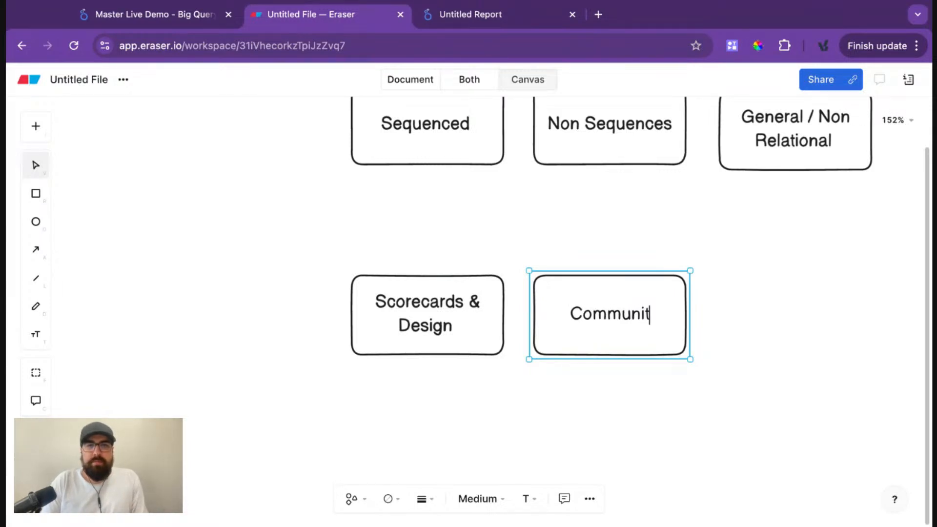
key(BackSpace)
key(BackSpace)
text(Visualiz)
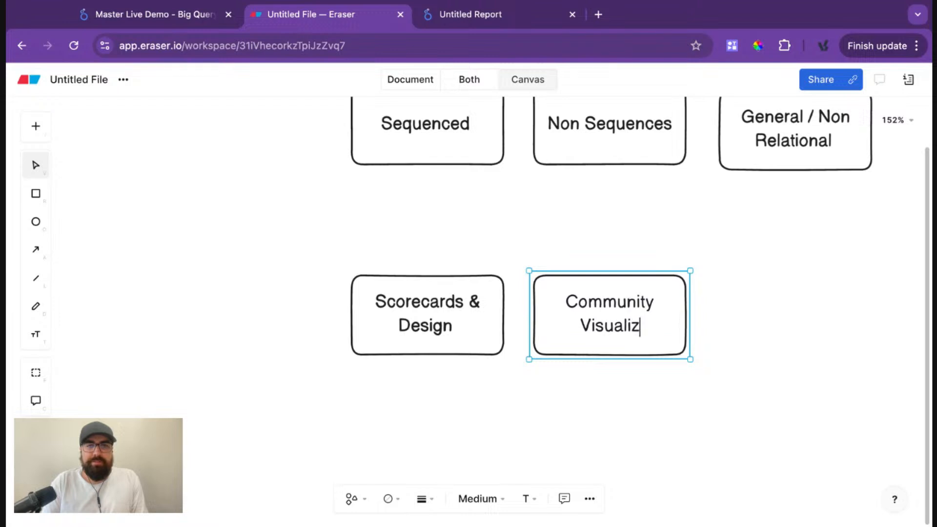
text(ation)
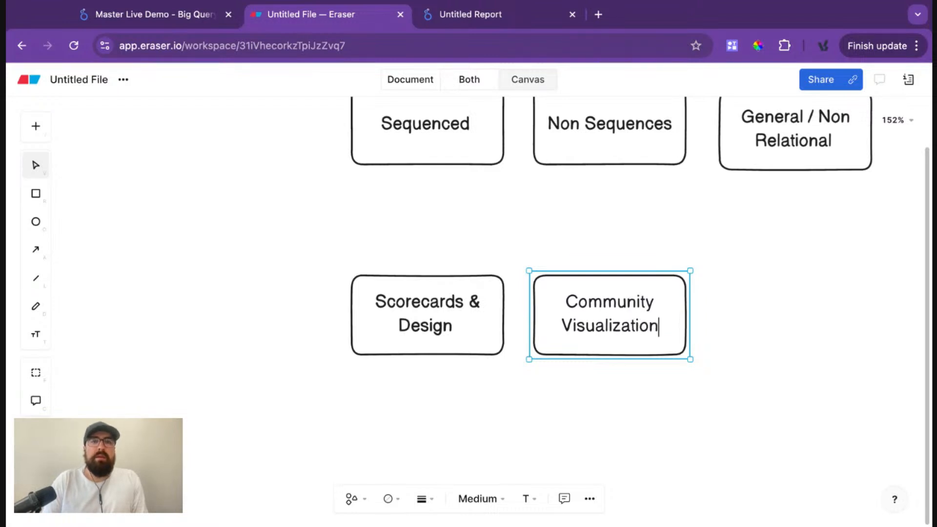
click(769, 310)
- Duplicate the "Community Visualization" box under "General / Non Relational" and relabel the copy "Hack with normal visuals"
click(612, 314)
drag(612, 317, 651, 309)
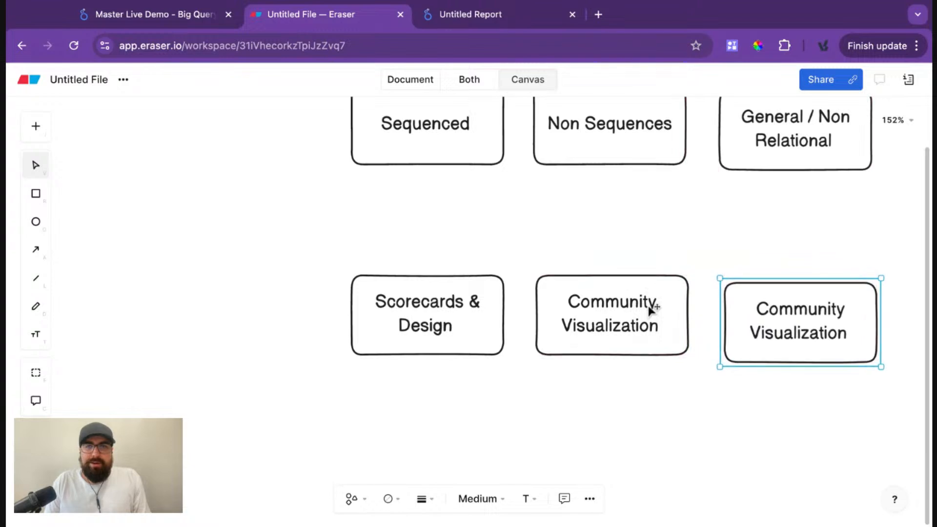
double_click(824, 305)
text(Ha)
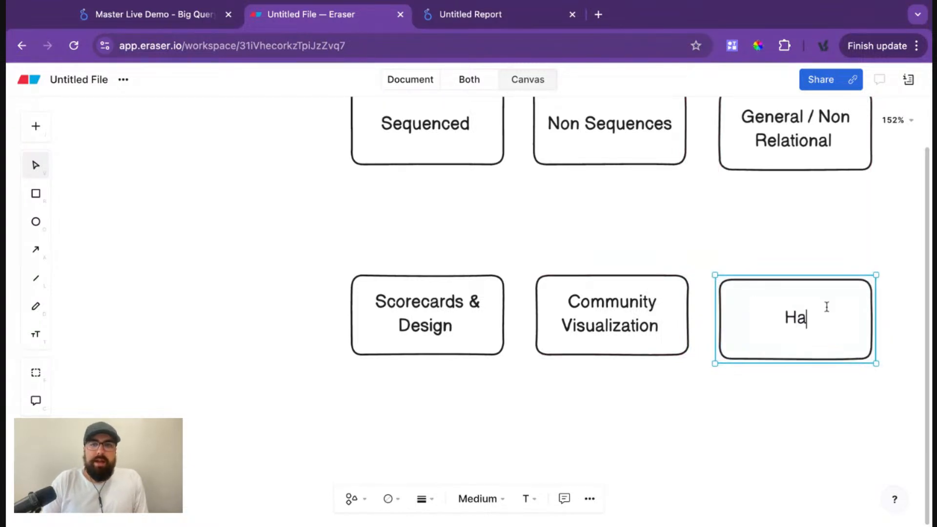
text(ck with normal )
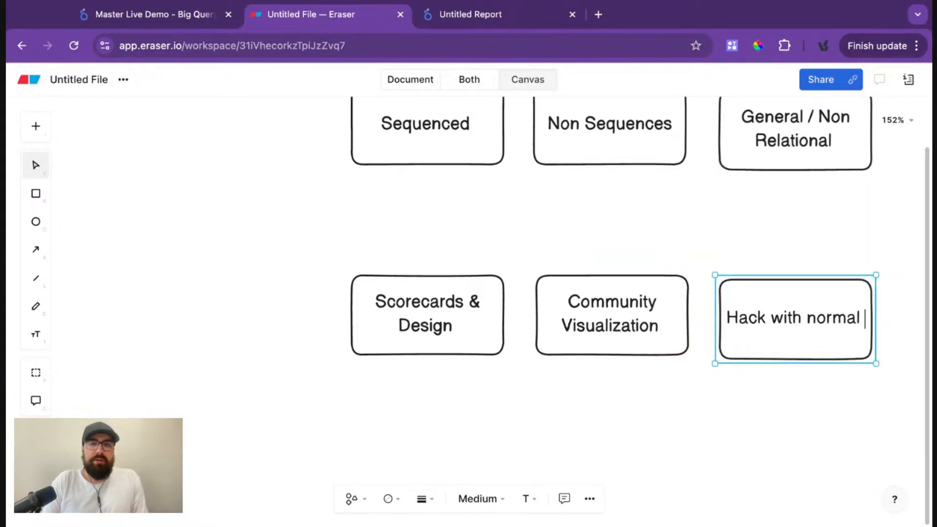
text(vvv i)
key(BackSpace)
key(BackSpace)
key(BackSpace)
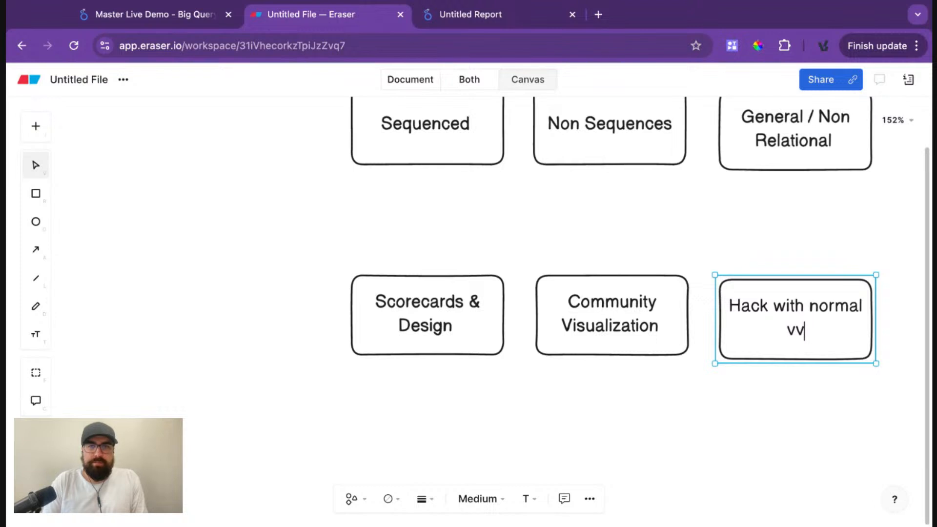
key(BackSpace)
text(isuals)
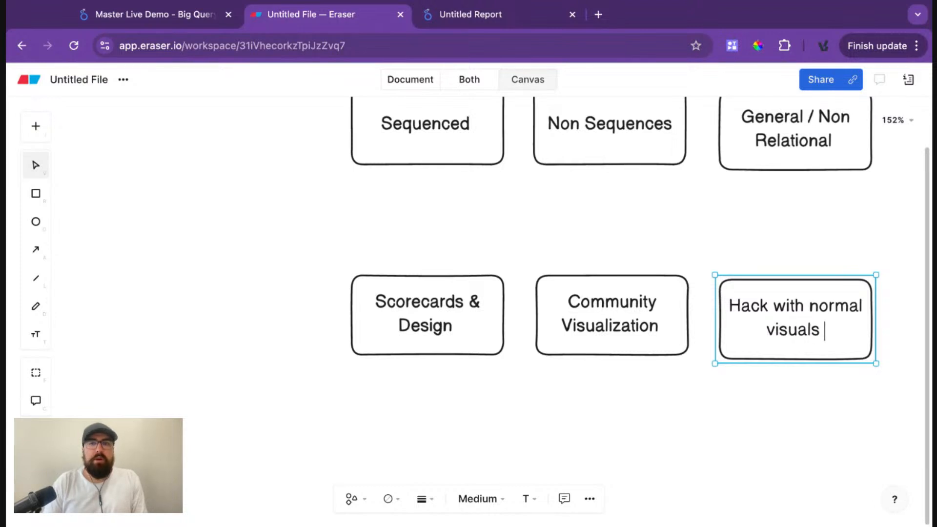
click(793, 200)
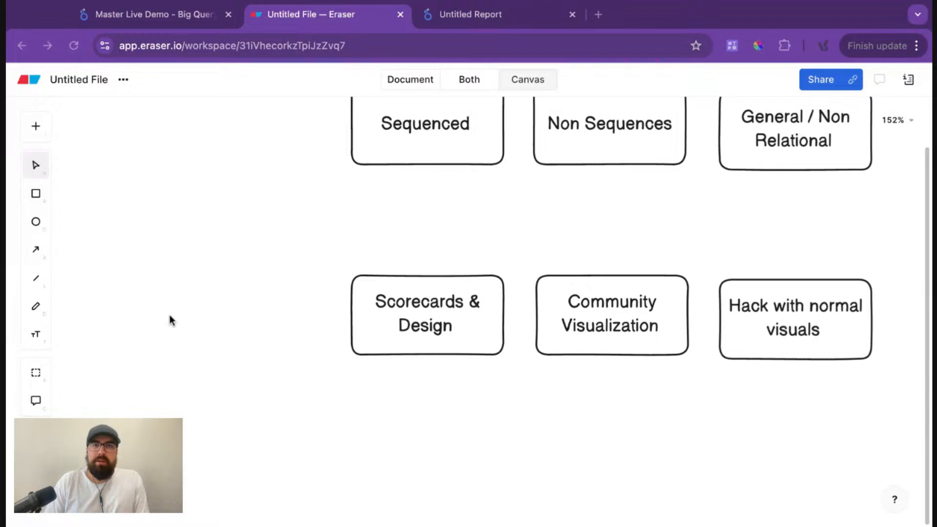
- Revisit the demo report's Offer Funnel and switch to the blank Untitled Report in Looker Studio
click(155, 14)
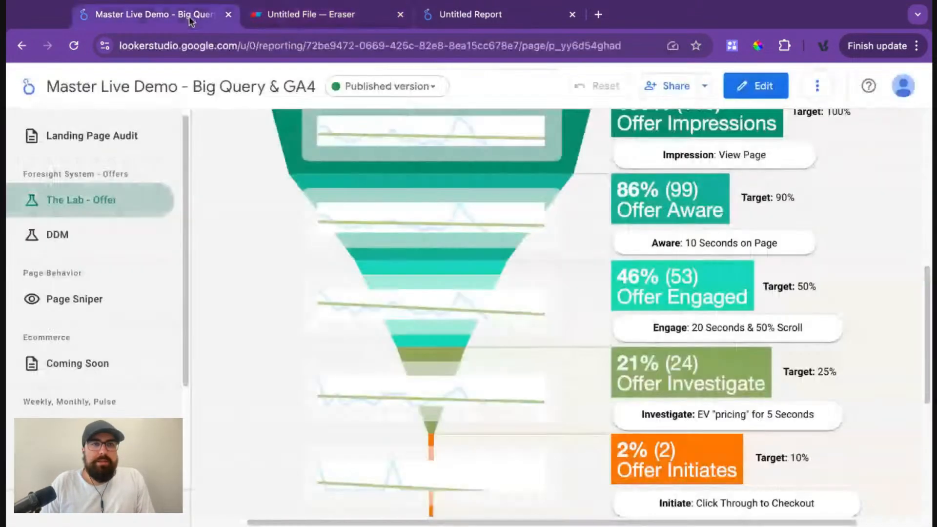
click(539, 15)
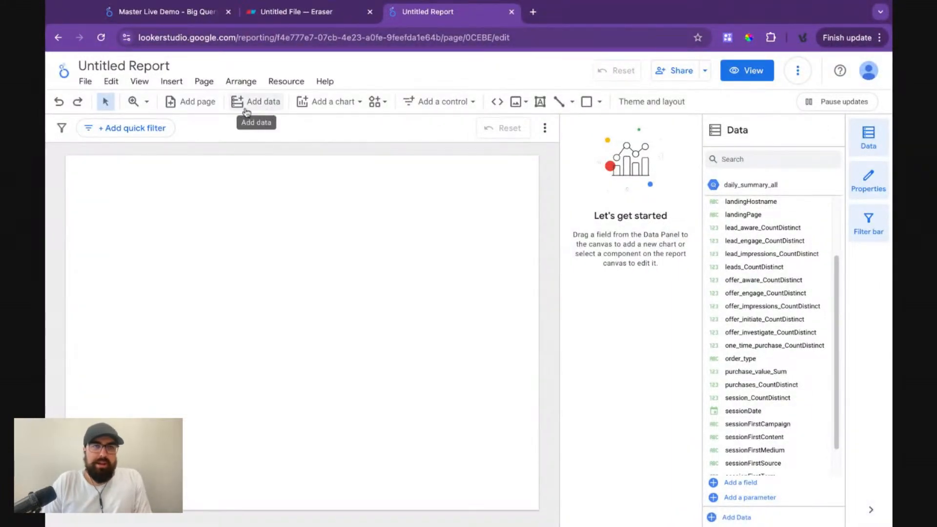
- Add a scorecard near the start of the blank report page and set its metric to item_list_views_CountDistinct
click(323, 101)
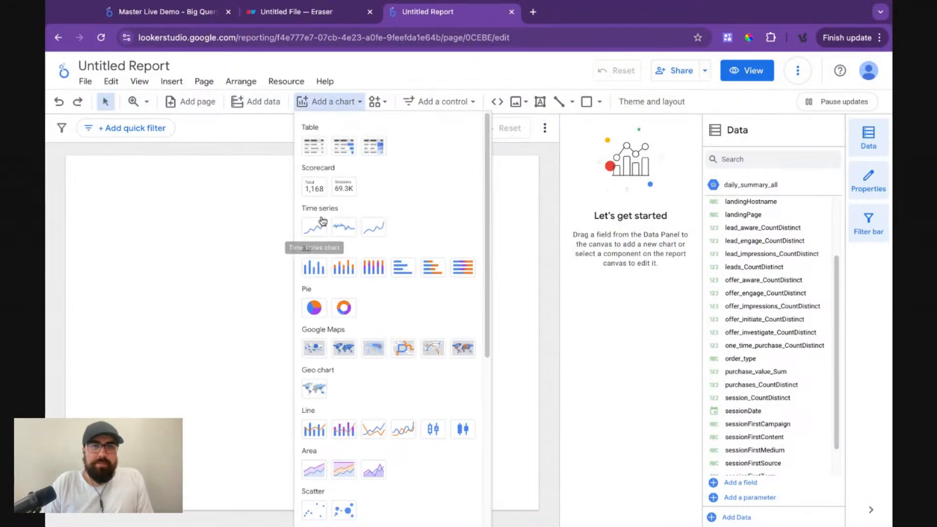
click(313, 186)
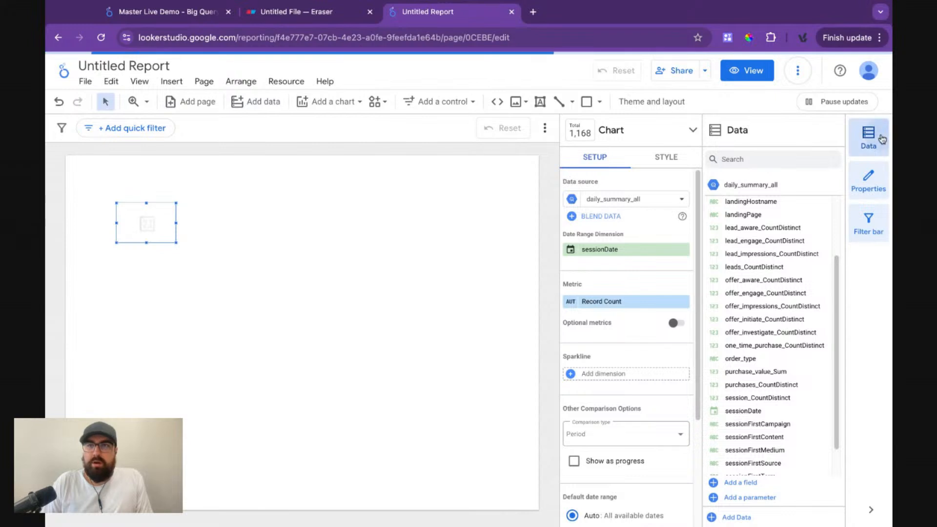
click(859, 142)
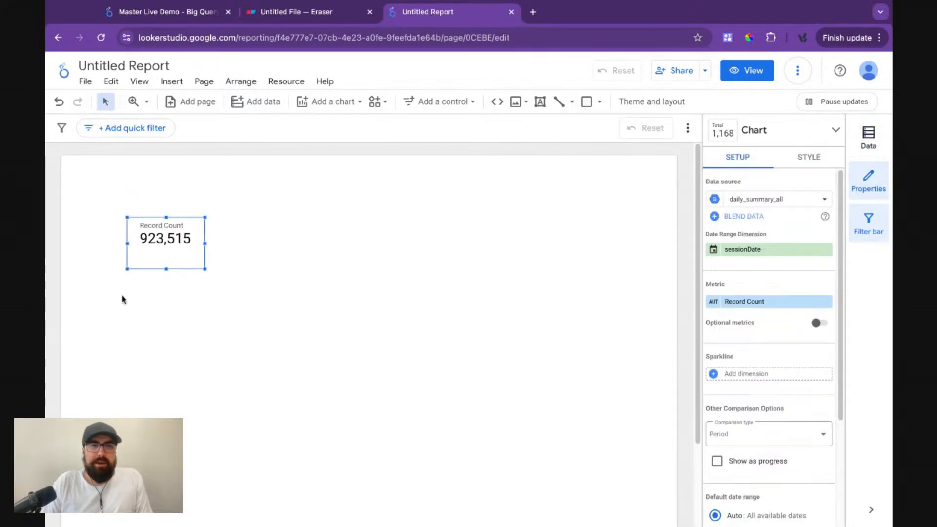
drag(165, 237, 192, 218)
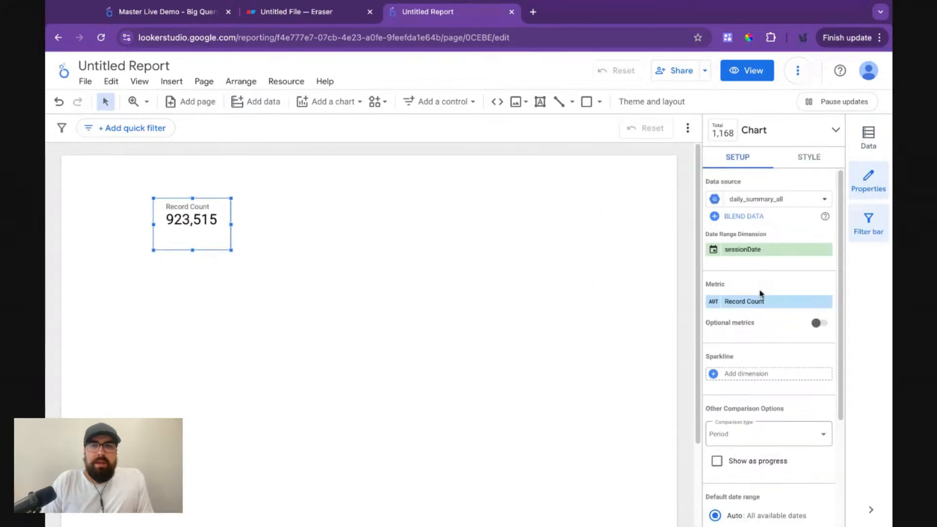
click(746, 302)
text(view)
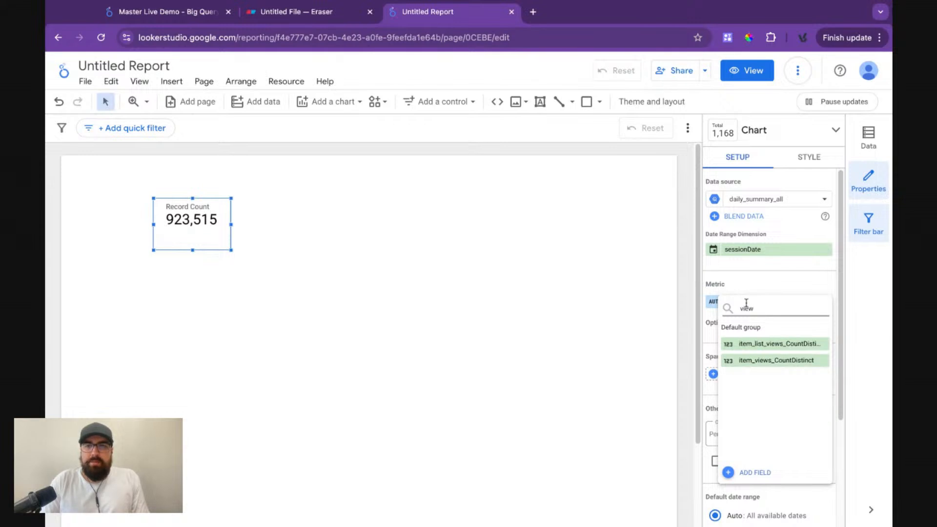
click(800, 344)
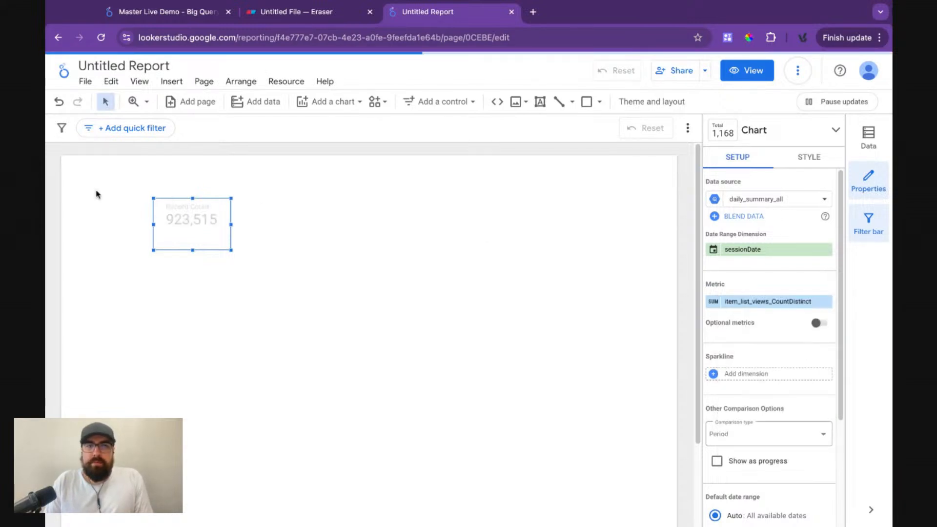
- Duplicate the scorecard directly below the original and set the copy's metric to item_views_CountDistinct
key(ctrl+d)
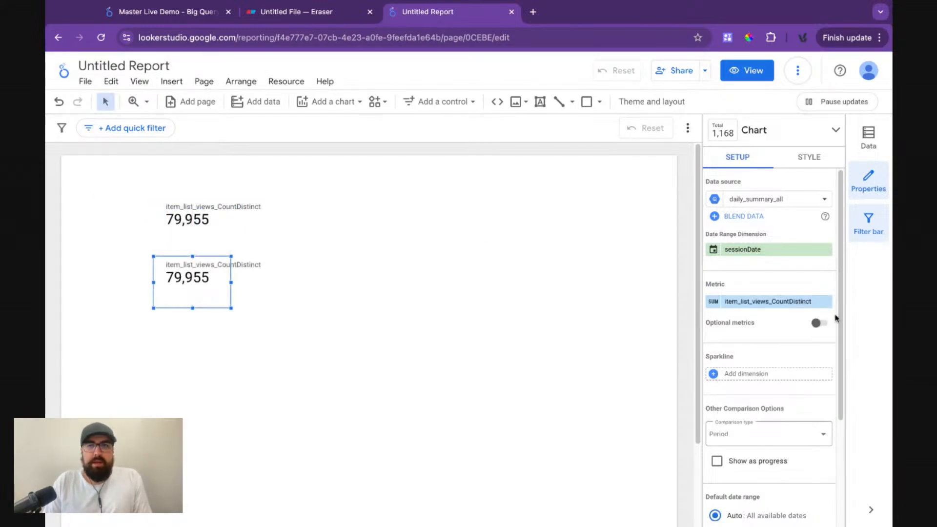
click(786, 302)
text(ite)
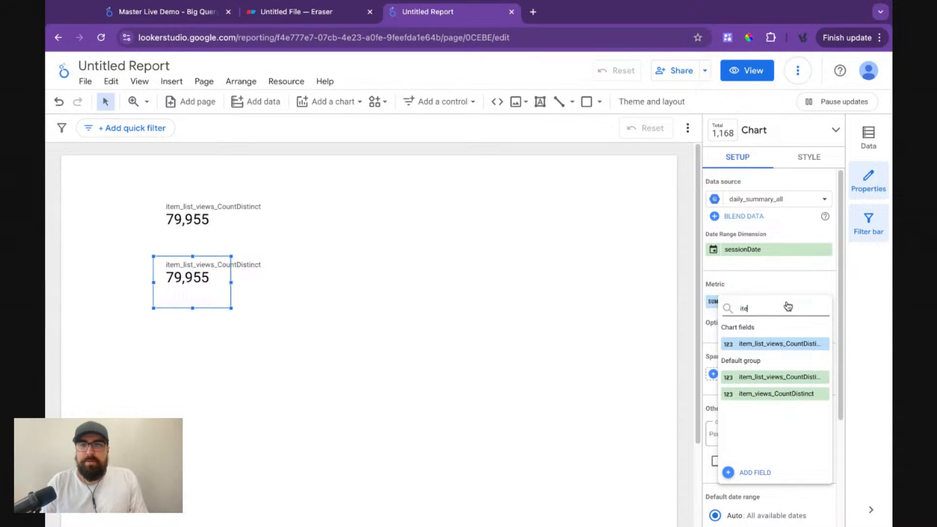
click(791, 394)
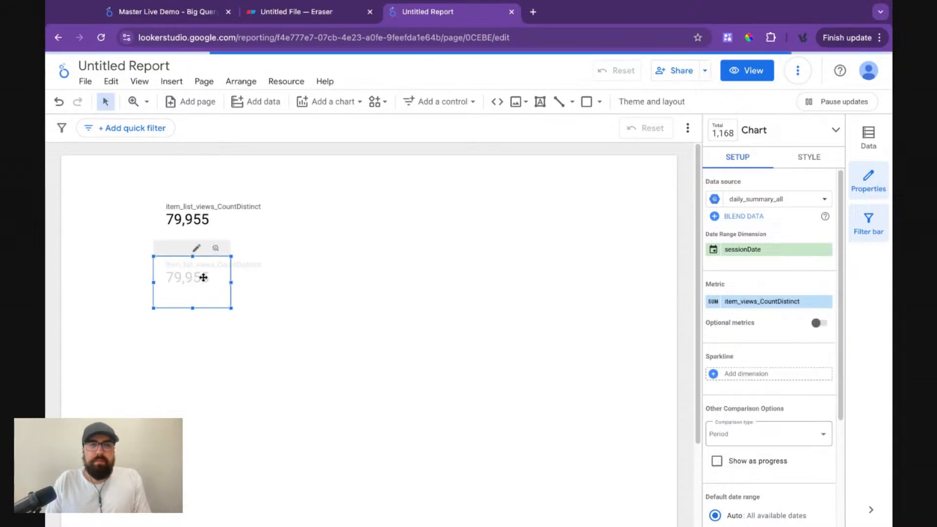
- Duplicate the item_views_CountDistinct scorecard, align the copy beneath it, and set its metric to adds_to_cart_CountDistinct
key(ctrl+d)
drag(197, 273, 187, 310)
click(809, 298)
text(add)
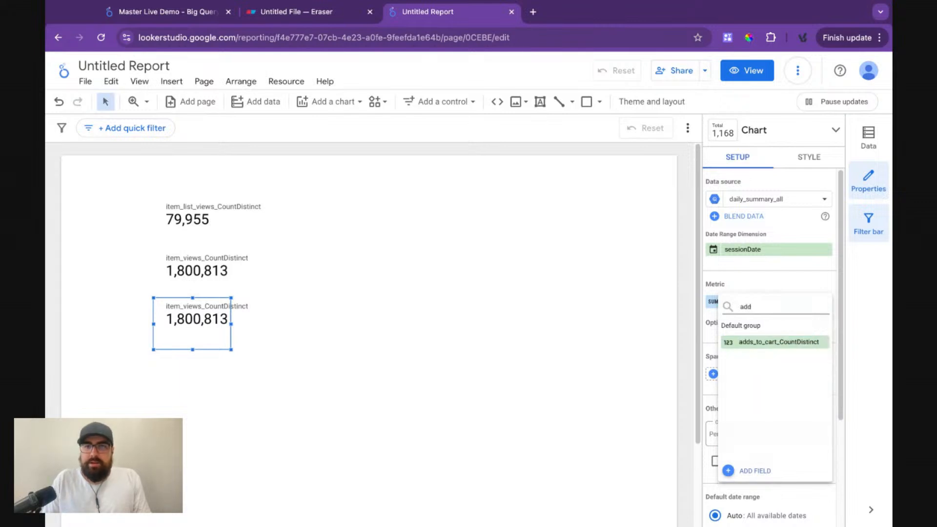
click(788, 341)
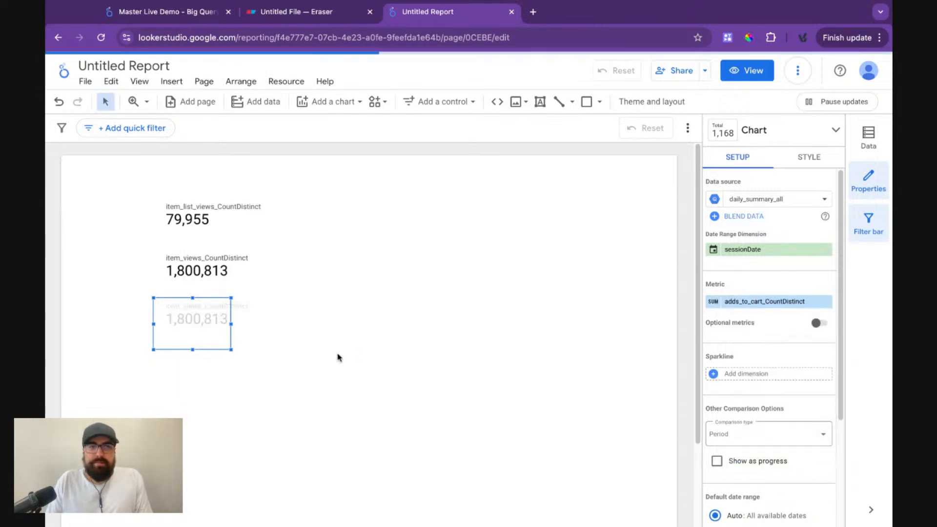
- Duplicate the adds_to_cart_CountDistinct scorecard, align the copy beneath it, and set its metric to one_time_purchase_CountDistinct
key(ctrl+d)
drag(214, 337, 203, 375)
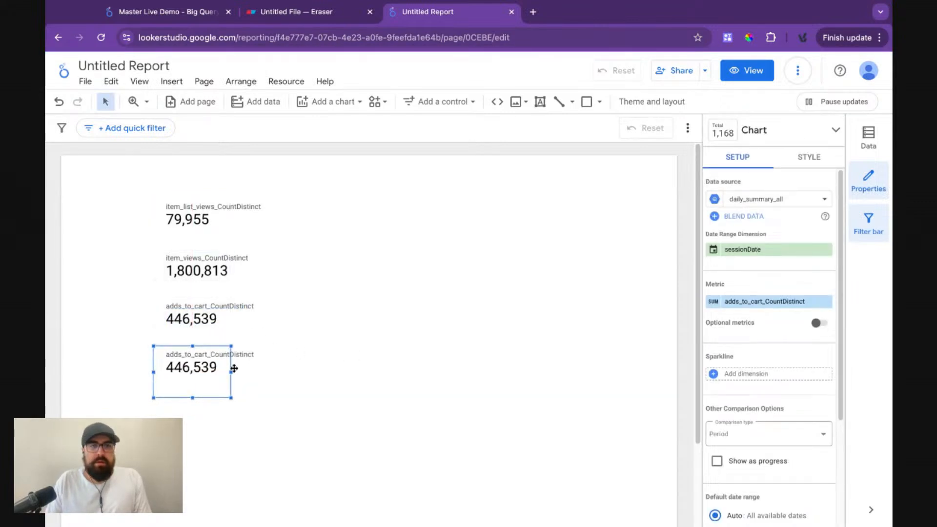
click(804, 305)
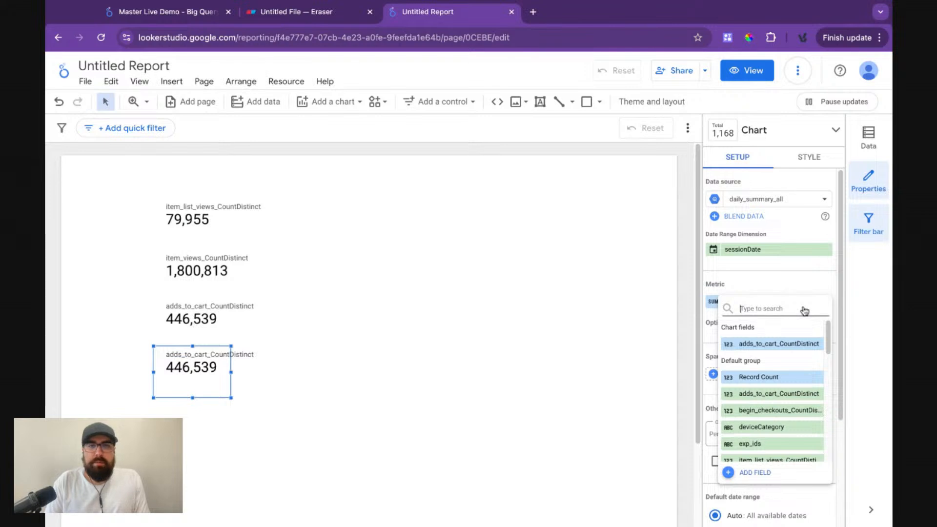
text(purc)
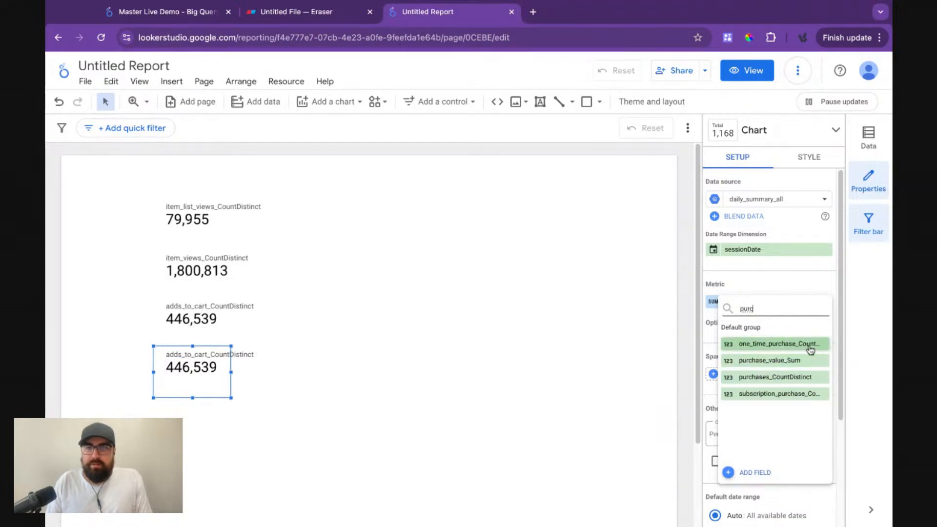
click(811, 344)
click(295, 372)
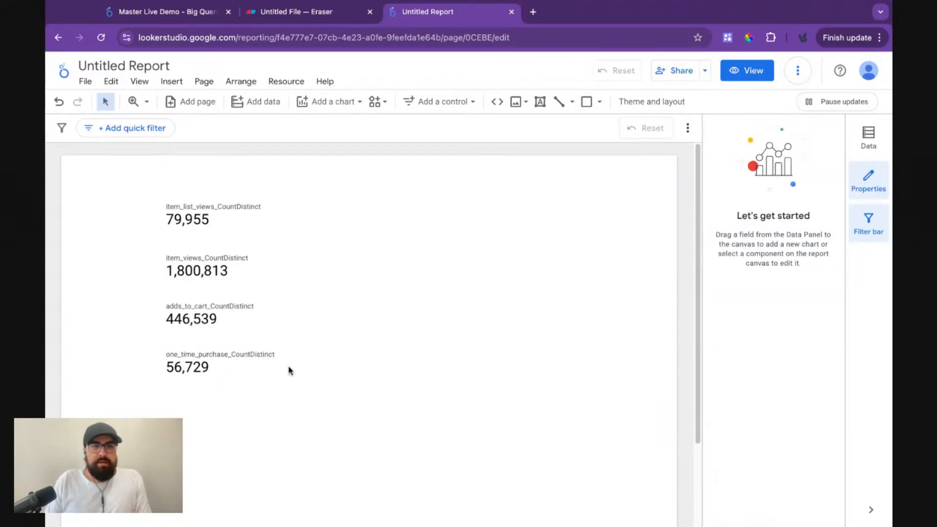
drag(388, 249, 186, 382)
click(320, 312)
drag(308, 200, 161, 383)
click(380, 299)
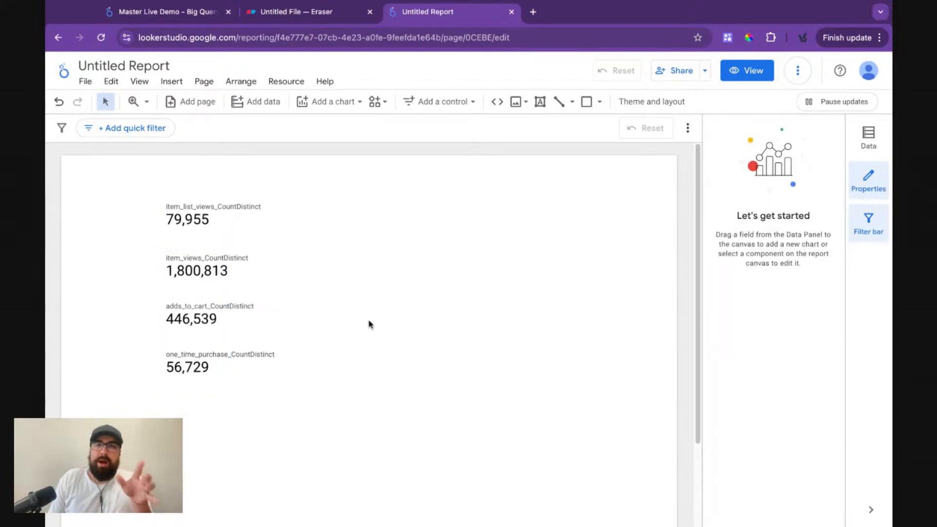
- Shift the item_list_views_CountDistinct scorecard slightly and realign it above the other three scorecards
click(191, 217)
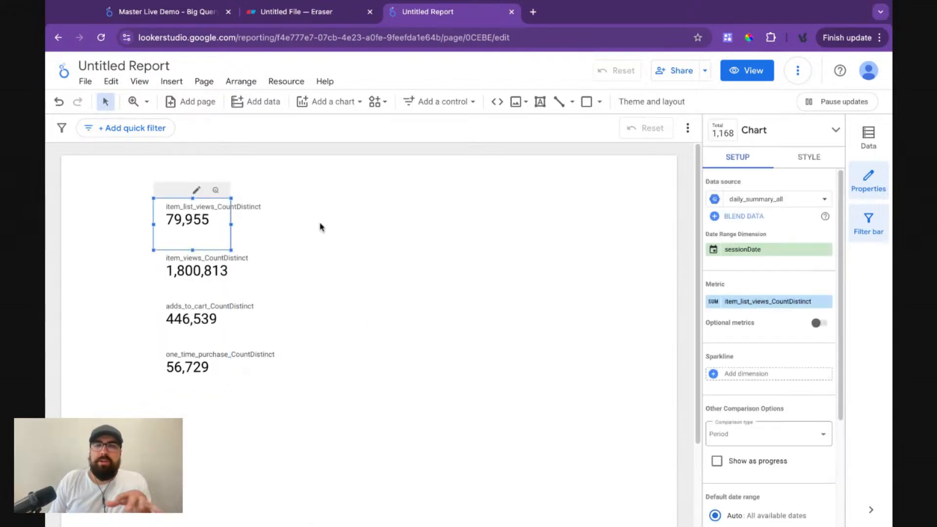
drag(175, 241, 182, 240)
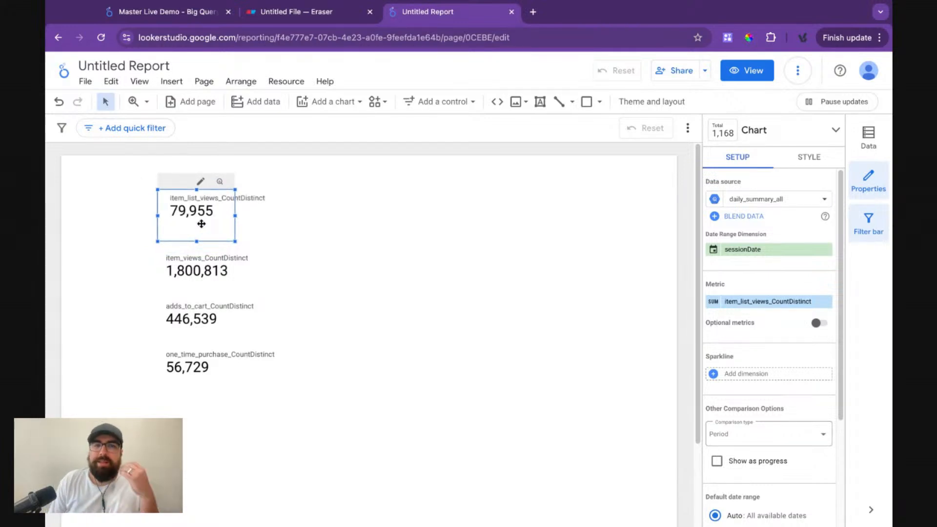
click(197, 270)
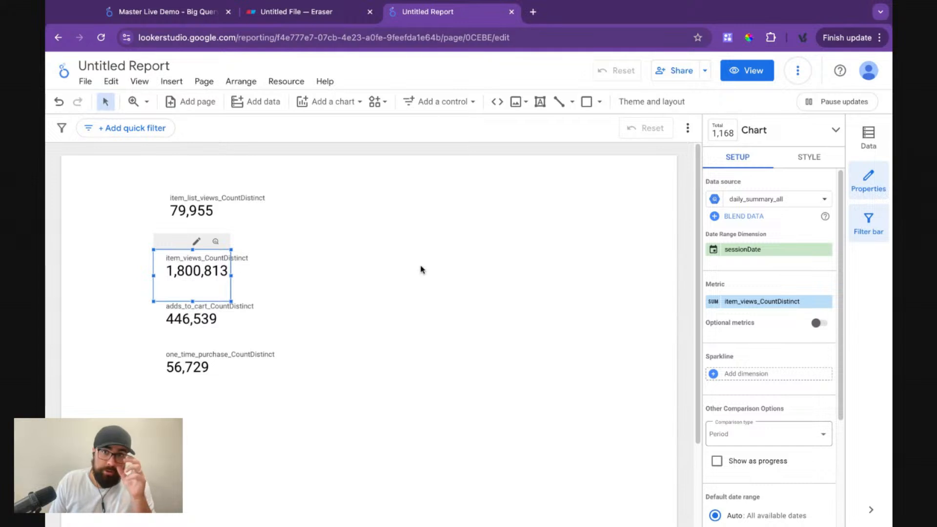
click(336, 256)
drag(397, 180, 120, 454)
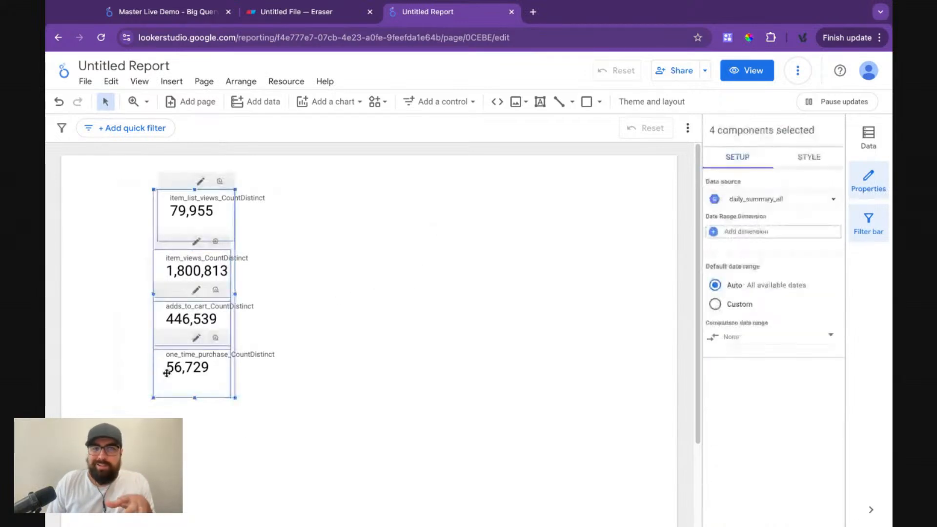
click(279, 240)
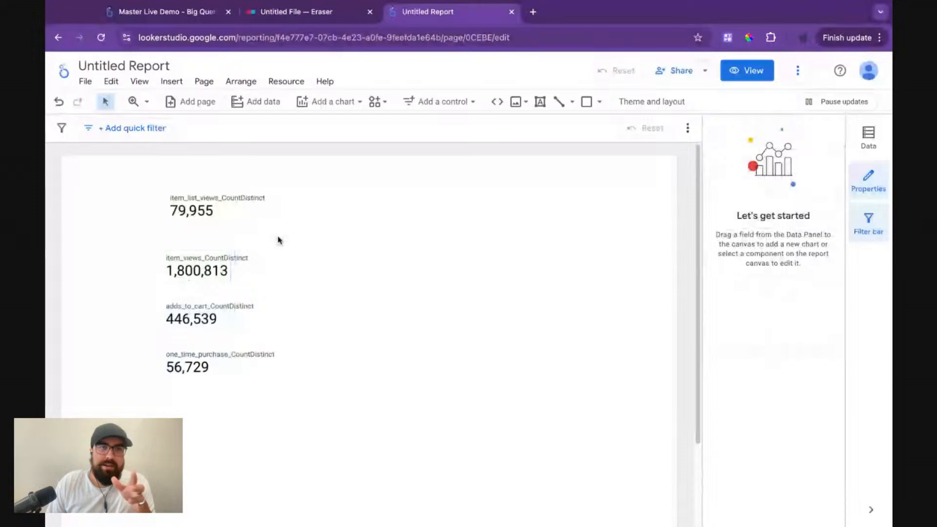
drag(232, 201, 228, 206)
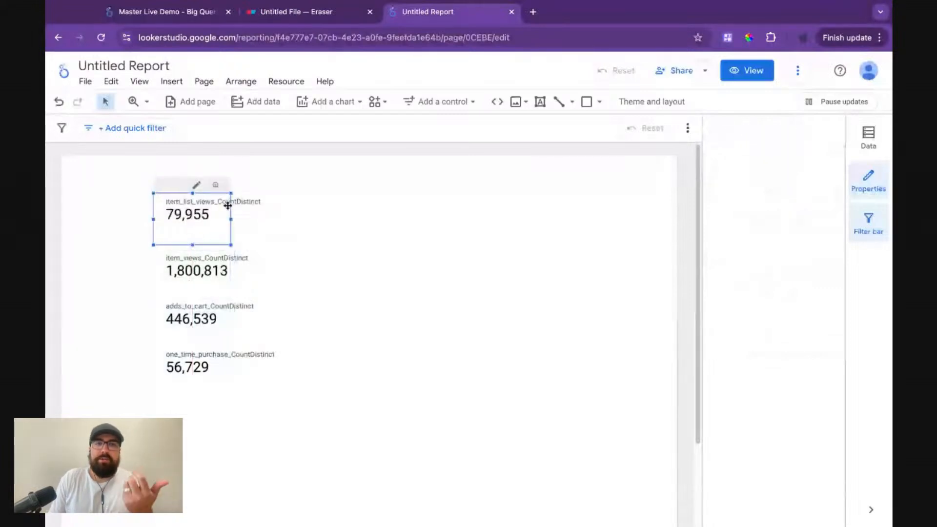
- Revisit the "Non Sequences" box in the Eraser diagram, return to the Untitled Report, and review its four scorecards
click(326, 13)
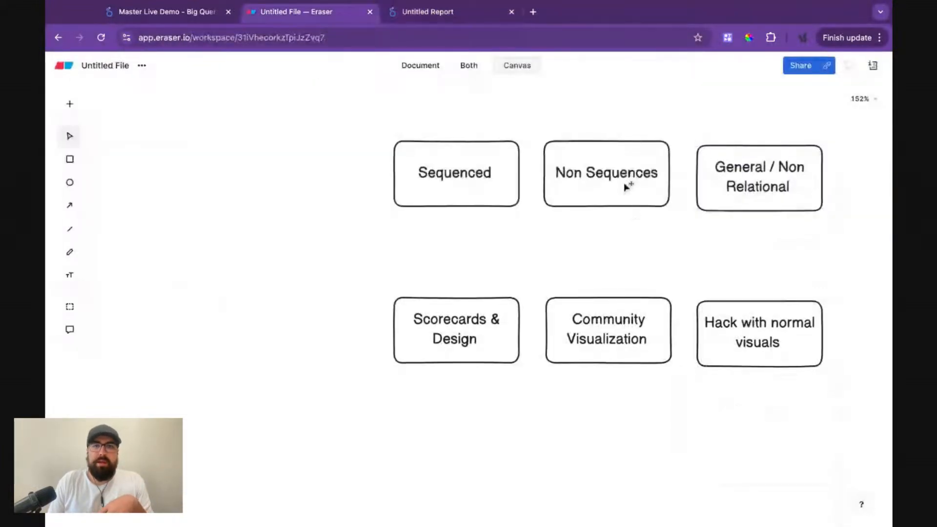
click(595, 176)
click(439, 12)
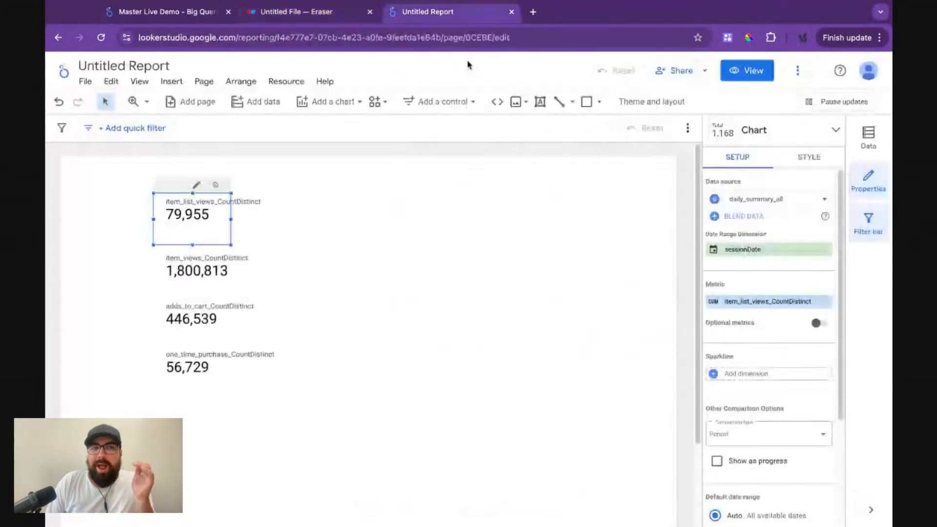
click(210, 268)
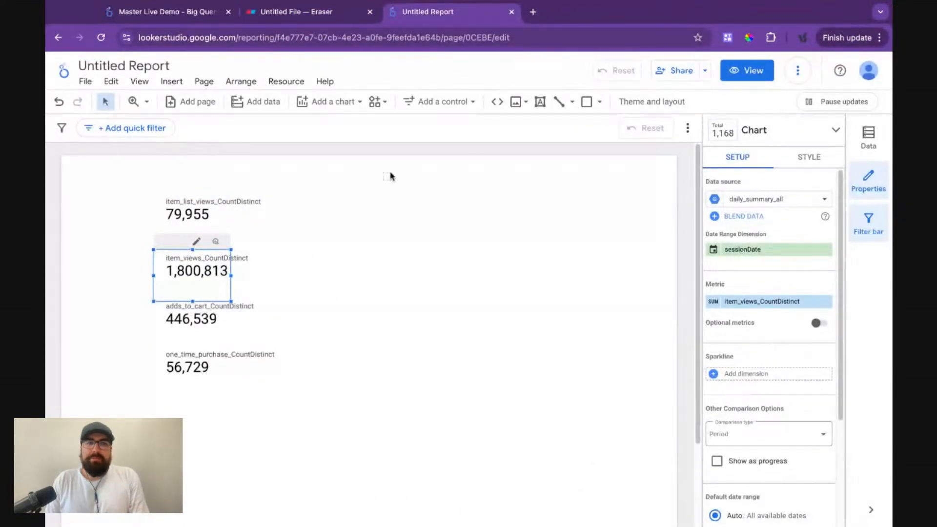
drag(390, 176, 103, 414)
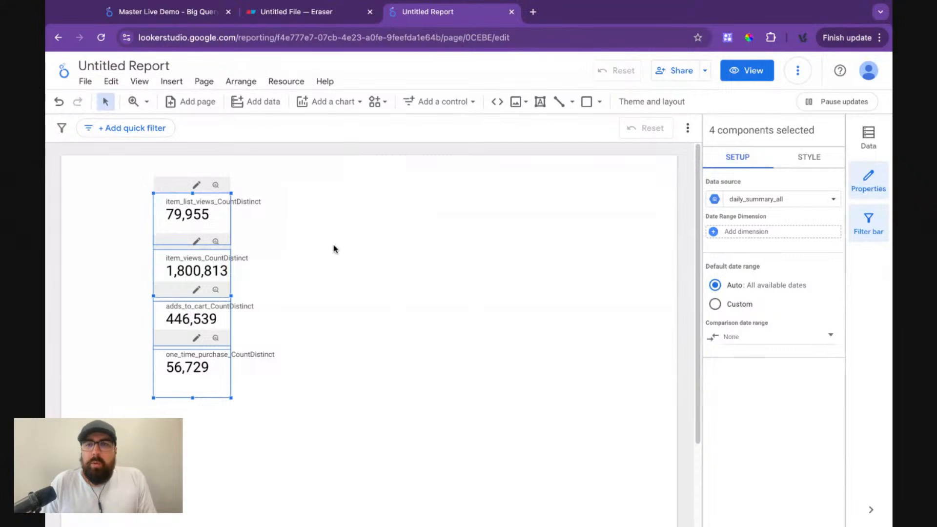
click(375, 258)
- Delete the item_list_views_CountDistinct scorecard and spread the remaining three scorecards out in an aligned column
drag(239, 196, 192, 190)
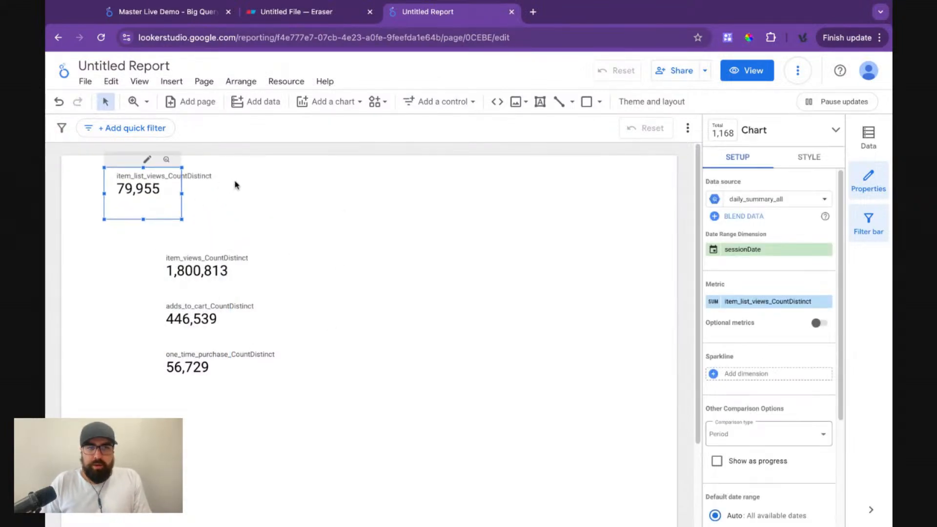
key(Delete)
drag(235, 254, 239, 215)
drag(207, 337, 212, 318)
drag(225, 371, 202, 367)
click(326, 293)
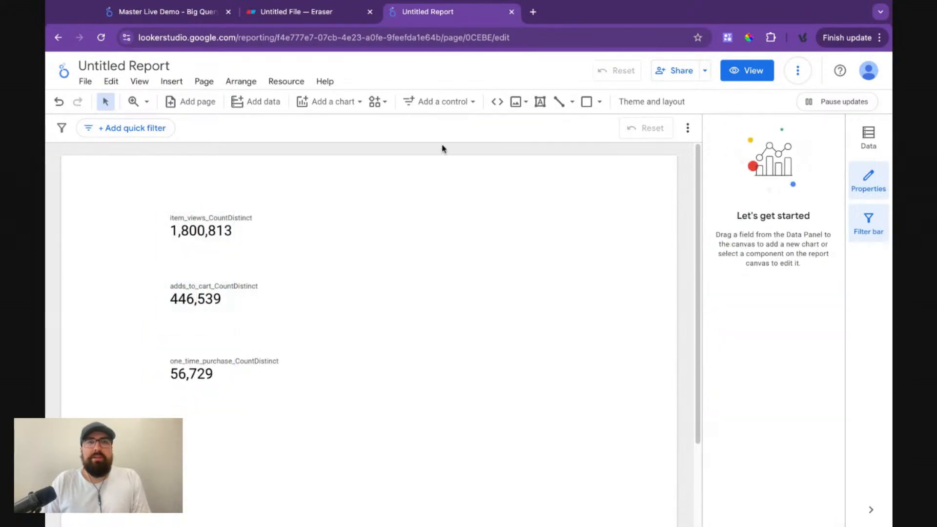
- Try to draw a rectangle across the item_views_CountDistinct scorecard
click(587, 102)
click(598, 101)
click(611, 132)
drag(273, 234, 514, 278)
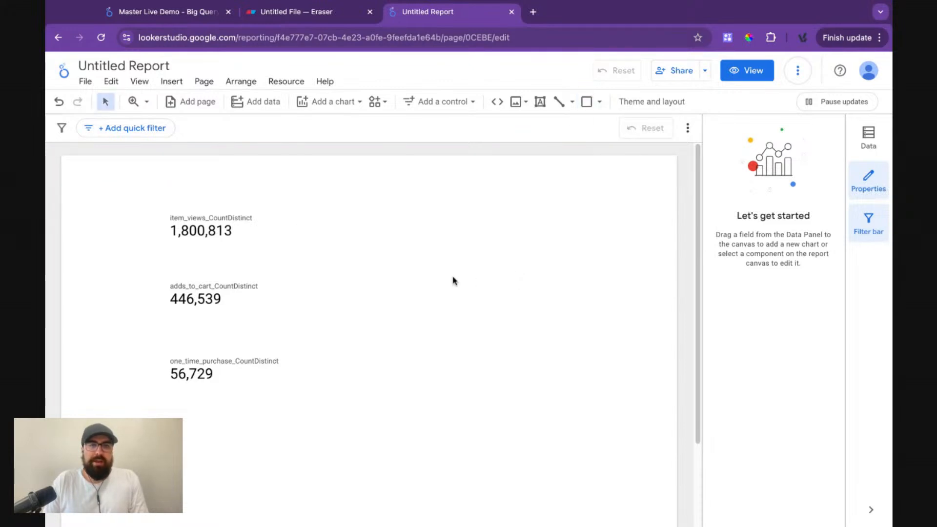
click(599, 102)
click(605, 130)
drag(128, 204, 367, 260)
- Draw a wide rectangle beside the item_views_CountDistinct scorecard as the first funnel stage
click(599, 101)
click(610, 129)
drag(554, 235, 404, 185)
mouse_move(463, 213)
mouse_down()
mouse_move(345, 223)
mouse_move(248, 198)
mouse_move(256, 209)
mouse_move(429, 231)
mouse_up()
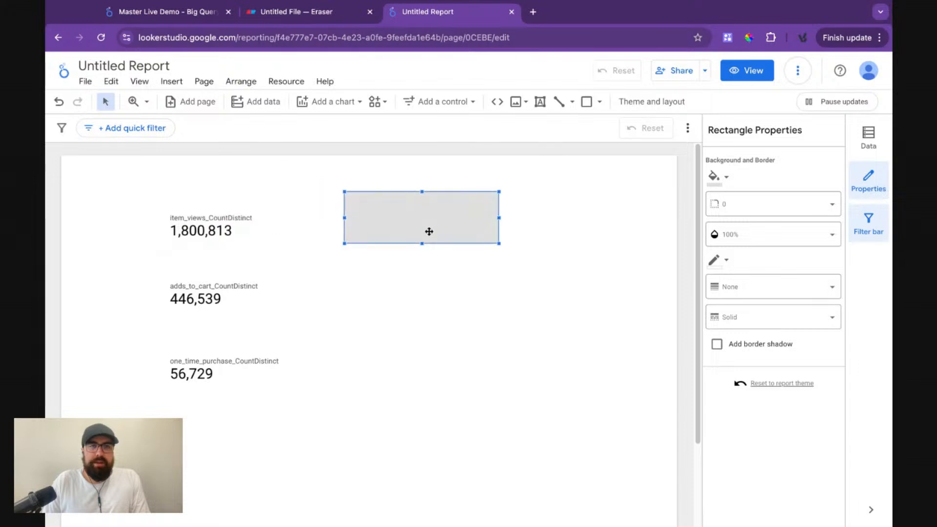
drag(499, 218, 581, 222)
- Place two copies of the rectangle below the original, each narrower than the one above, to form a funnel shape
key(super+c)
key(super+v)
drag(521, 236, 557, 244)
drag(620, 296, 560, 295)
drag(520, 306, 502, 371)
- Move the three scorecards together onto the stacked funnel rectangles
click(326, 287)
drag(134, 192, 314, 412)
drag(199, 220, 471, 221)
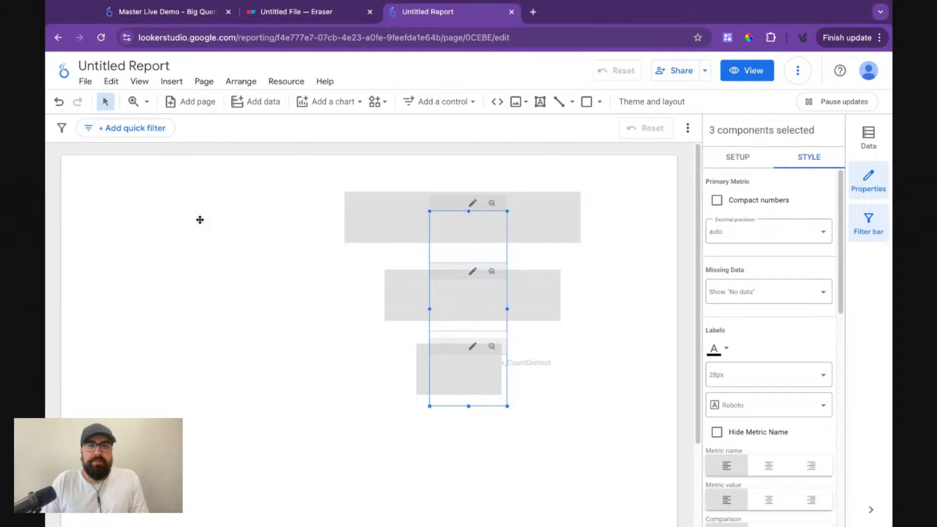
click(471, 221)
- Send the three funnel rectangles to the back, behind the scorecards
click(536, 313)
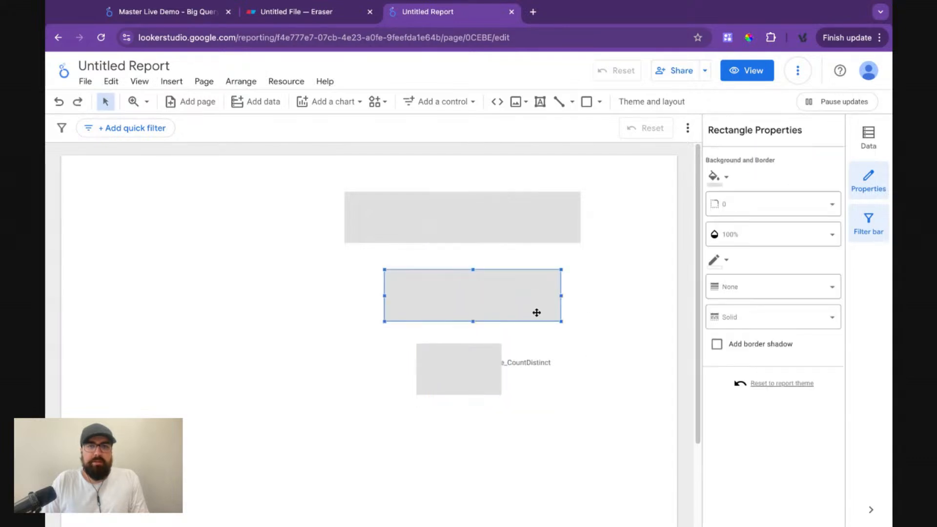
shift+click(483, 371)
shift+click(539, 232)
right_click(540, 232)
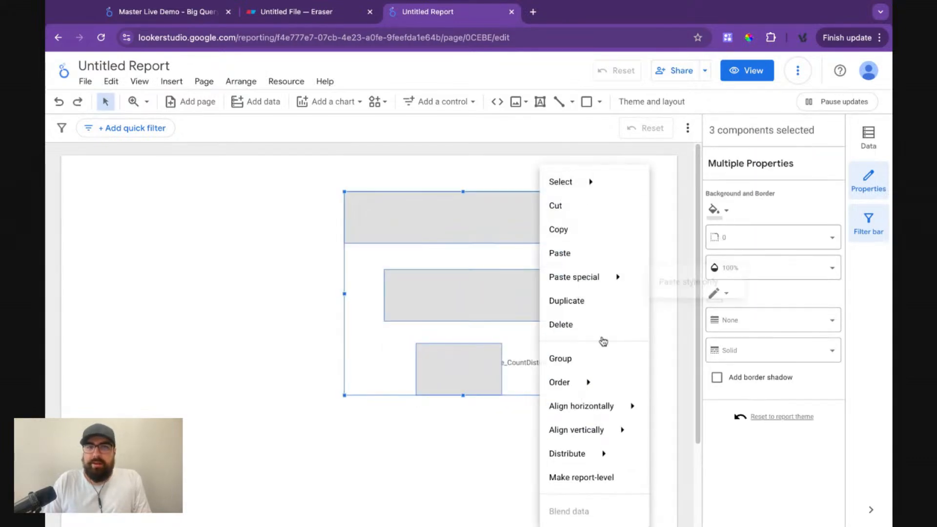
mouse_move(606, 410)
mouse_move(588, 382)
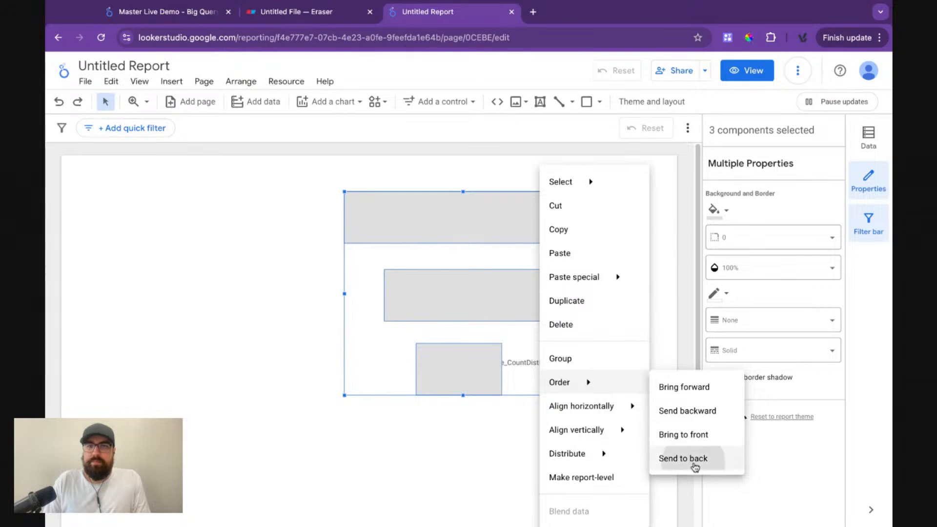
click(690, 458)
- Position each scorecard individually on its matching rectangle in the funnel
click(504, 247)
click(464, 224)
drag(460, 222, 465, 300)
drag(464, 375, 457, 370)
click(560, 370)
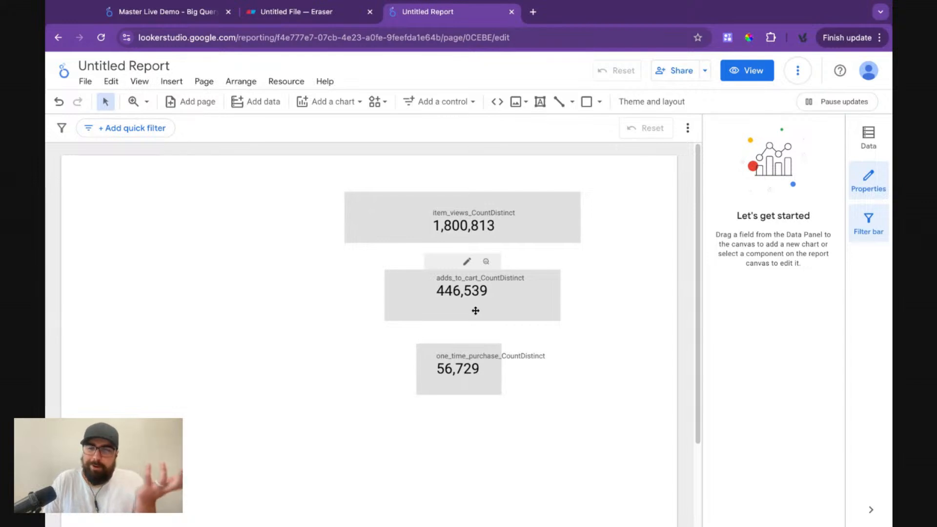
- Move all three rectangles and their scorecards together to the left side of the report page
drag(317, 159, 647, 454)
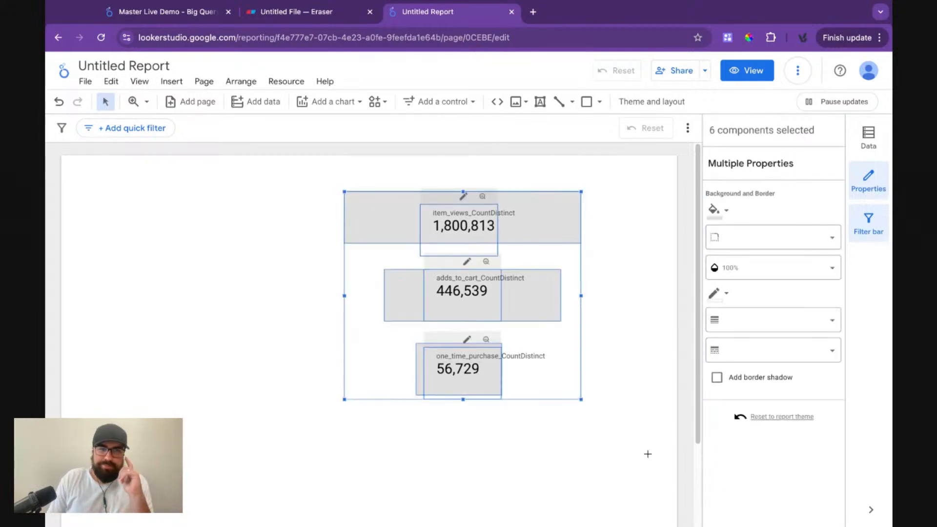
click(643, 178)
drag(642, 178, 320, 420)
drag(550, 210, 477, 187)
- Fill the item views rectangle with light green and the adds-to-cart rectangle with light cyan
click(328, 203)
click(720, 178)
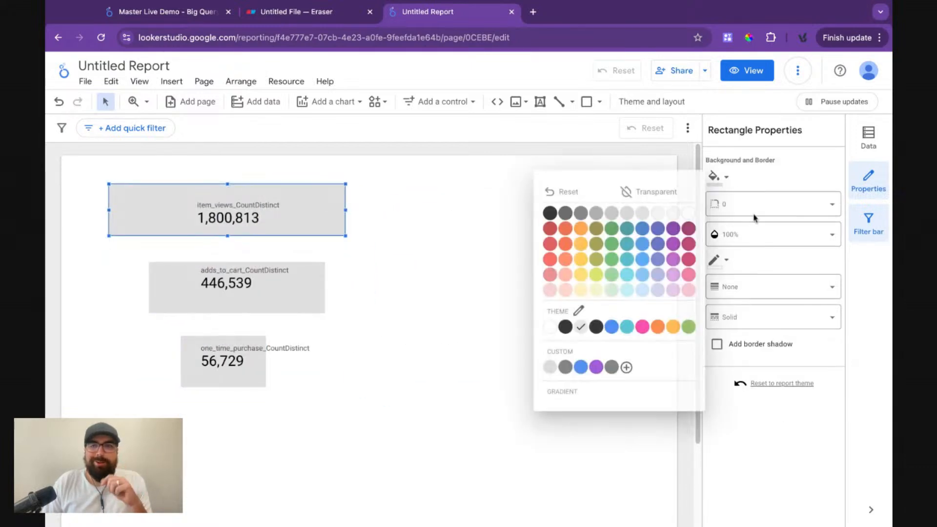
click(609, 291)
click(319, 285)
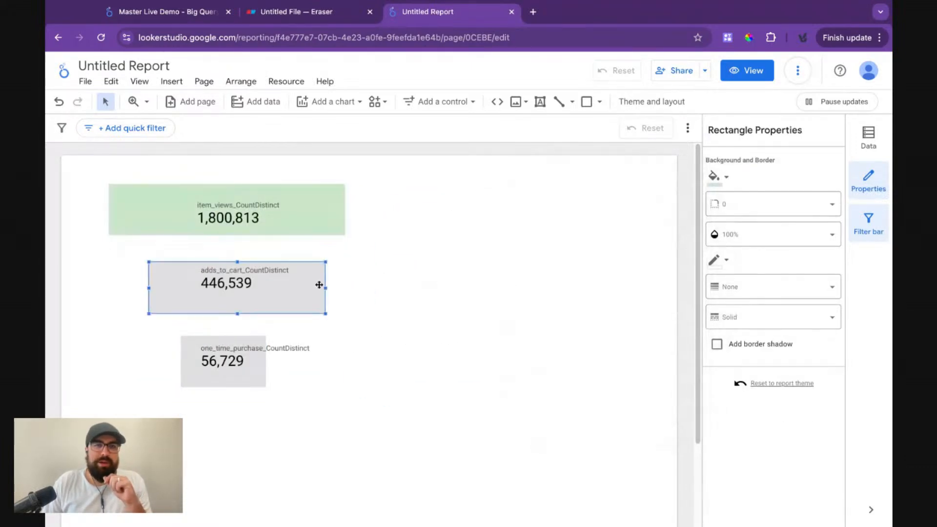
click(715, 177)
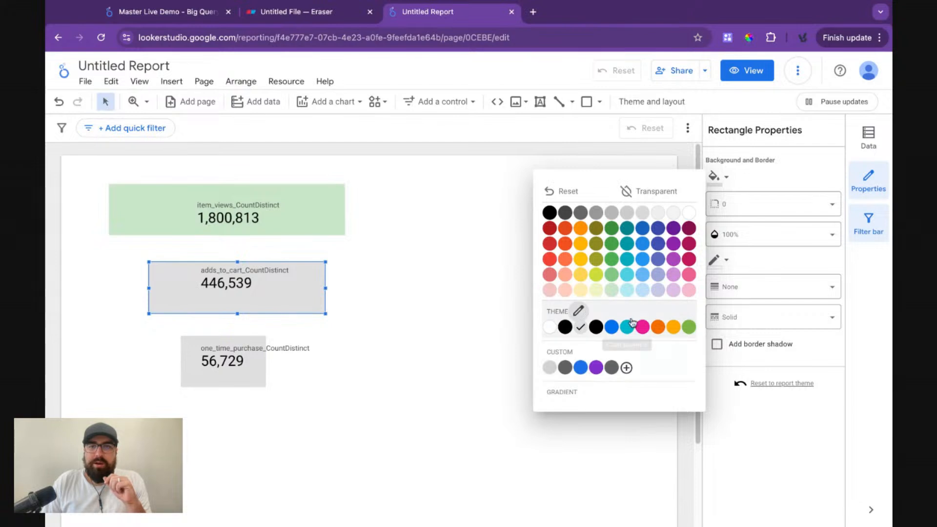
click(625, 291)
- Fill the one-time purchase rectangle of the funnel with light purple
click(247, 376)
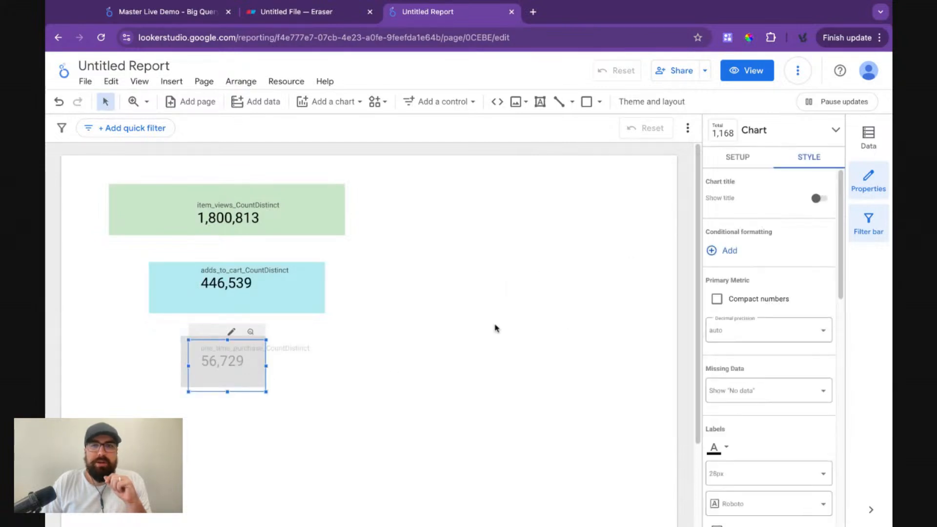
click(186, 359)
click(714, 177)
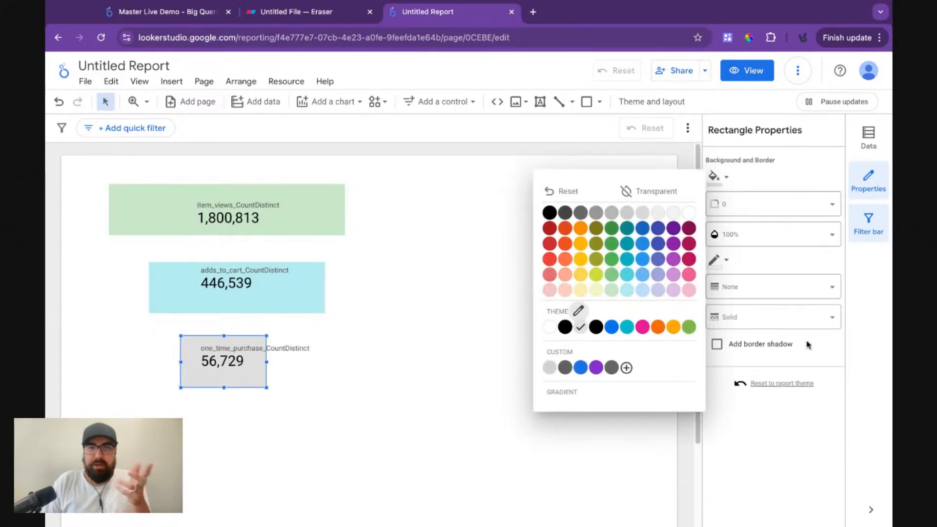
click(673, 290)
click(411, 178)
drag(422, 172, 82, 403)
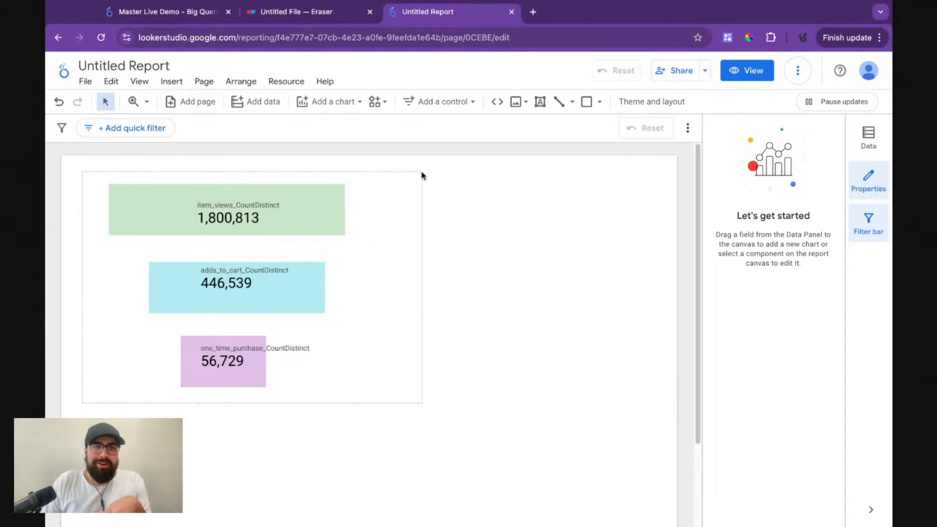
click(531, 413)
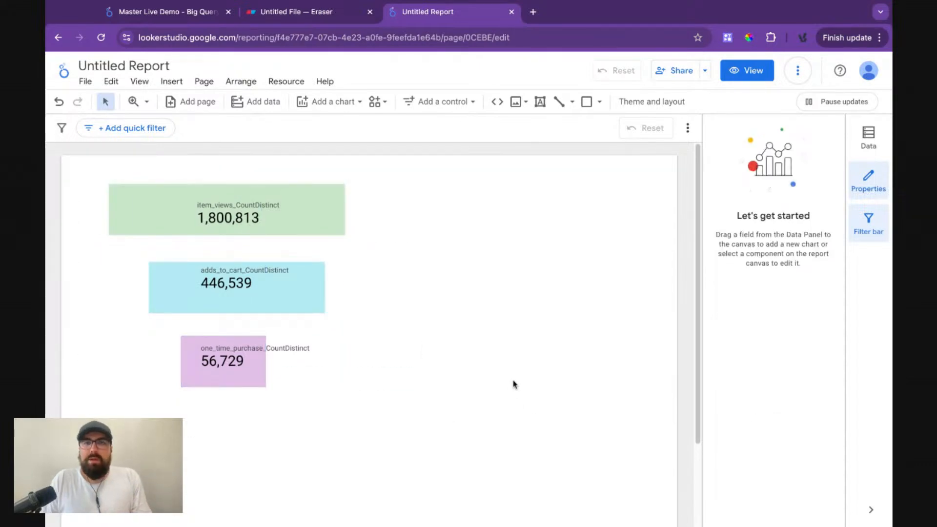
drag(424, 188, 121, 410)
click(491, 203)
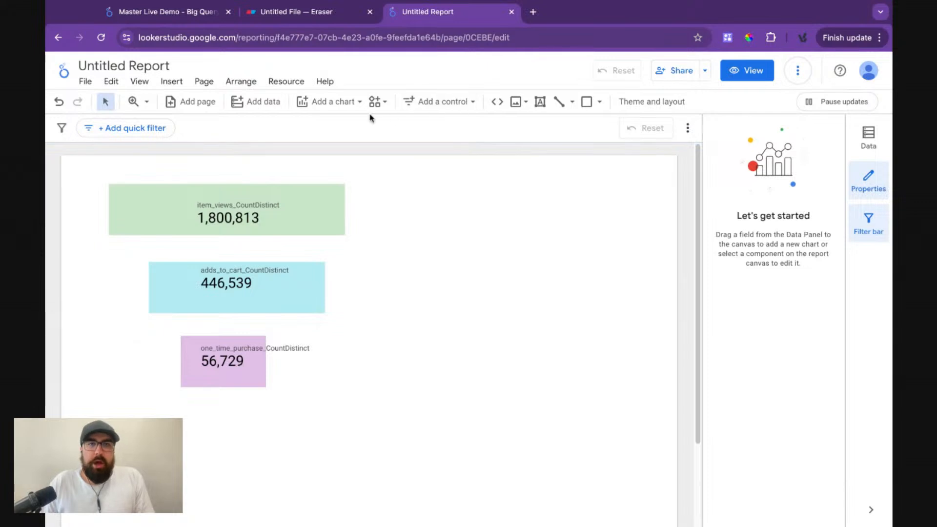
- Browse the full Community Gallery of partner visualizations for funnel charts
click(380, 102)
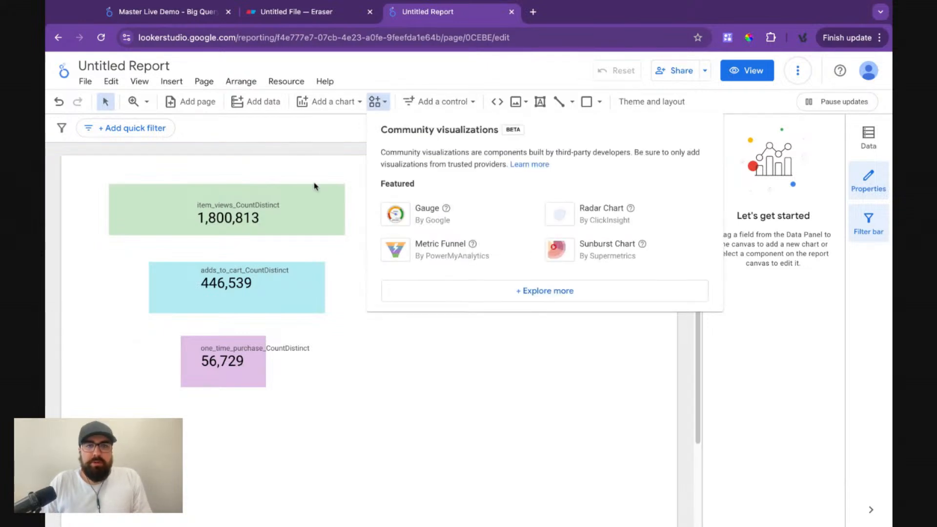
click(542, 291)
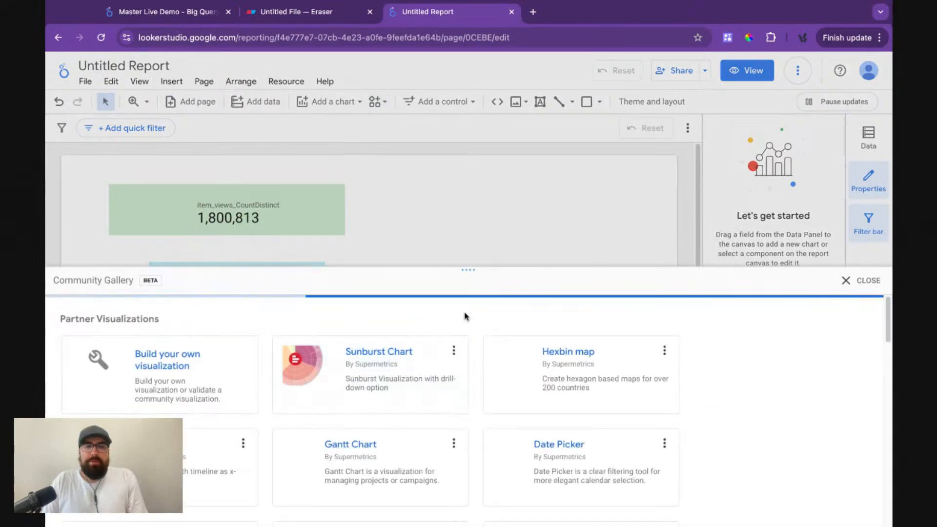
scroll(464, 269, down, 3)
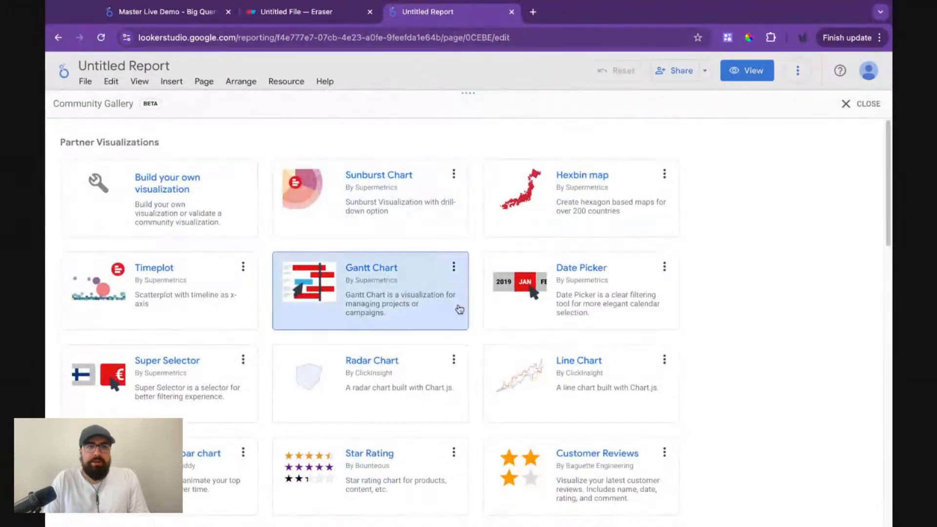
scroll(459, 390, down, 8)
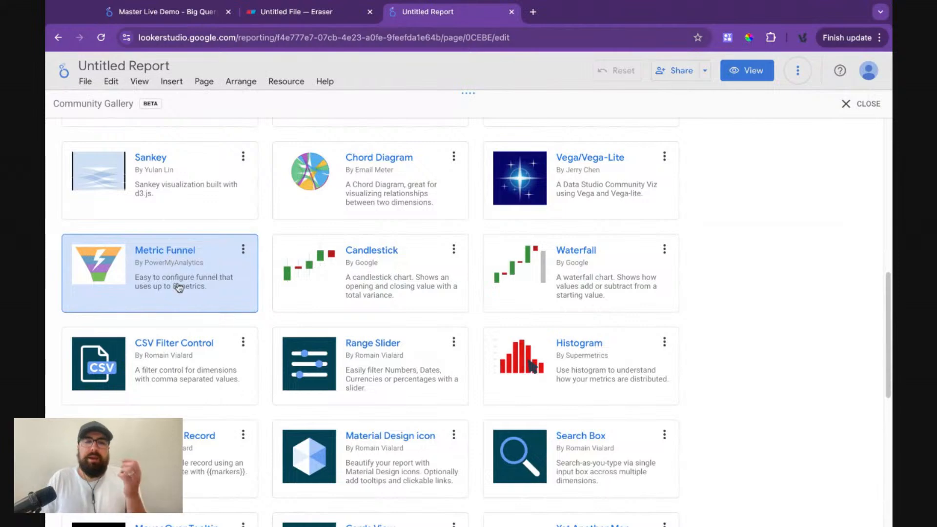
scroll(180, 286, down, 8)
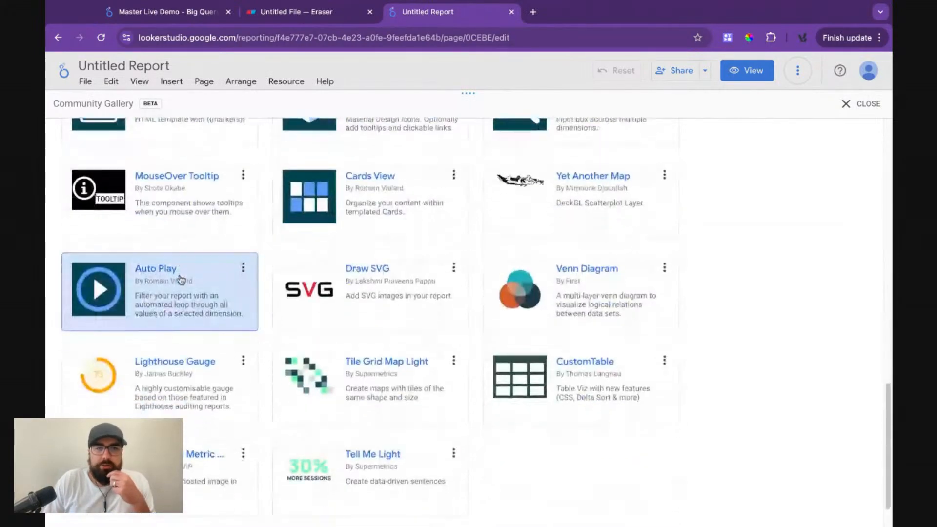
scroll(180, 282, up, 10)
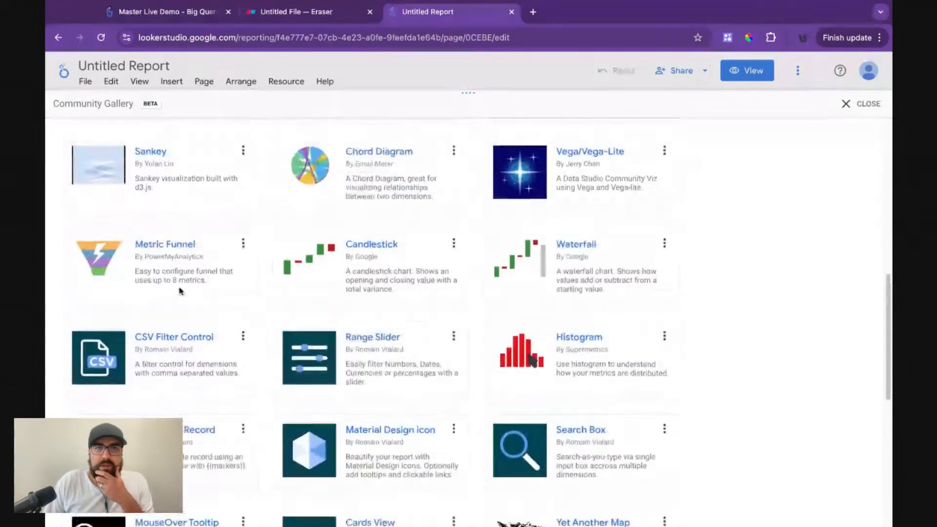
scroll(179, 290, up, 6)
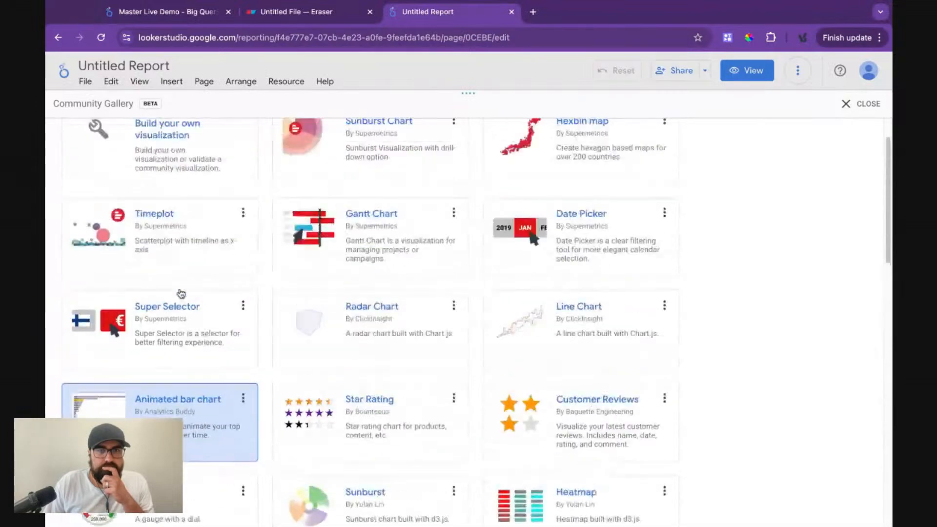
scroll(181, 293, up, 1)
scroll(180, 293, down, 4)
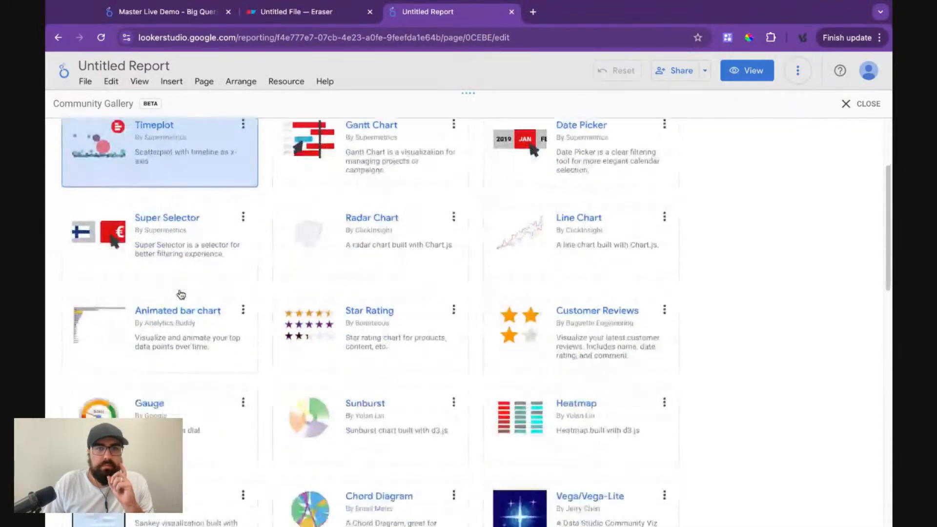
scroll(181, 292, down, 10)
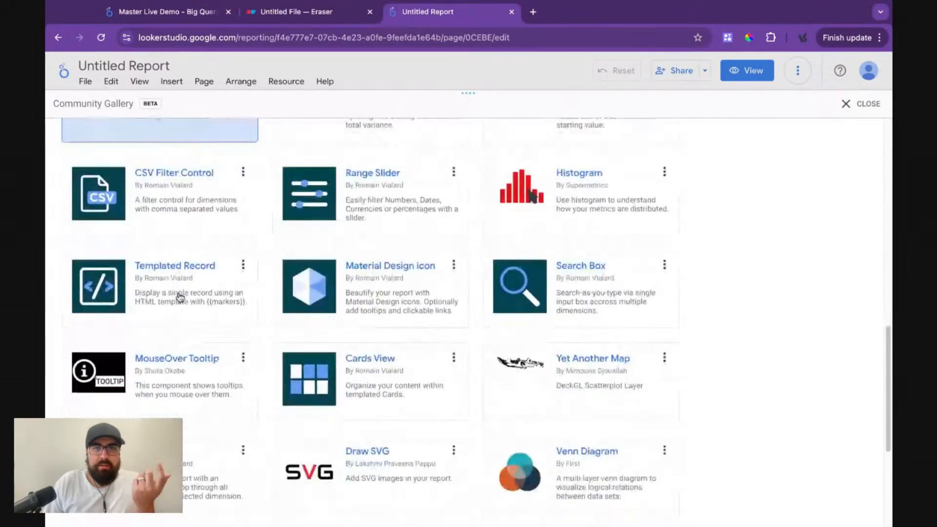
scroll(179, 295, up, 1)
scroll(180, 297, down, 5)
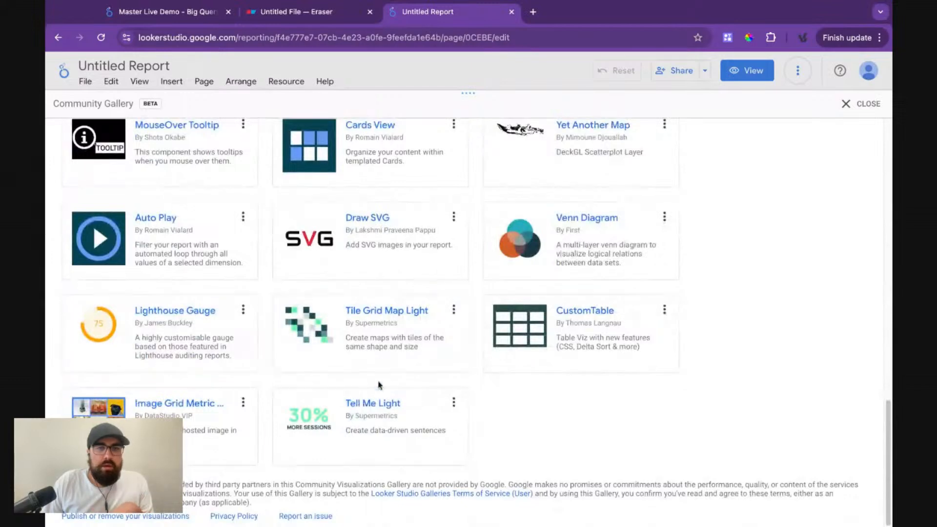
scroll(217, 430, up, 6)
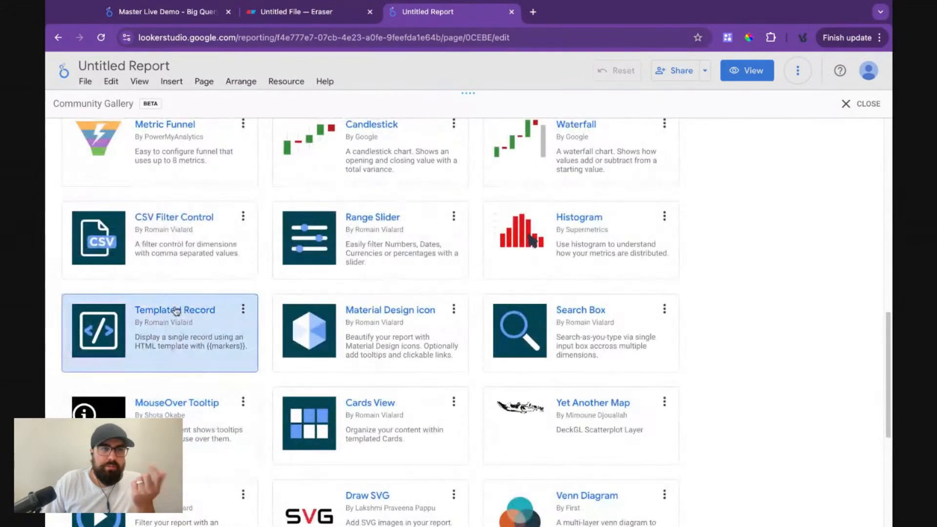
scroll(176, 311, up, 2)
click(185, 245)
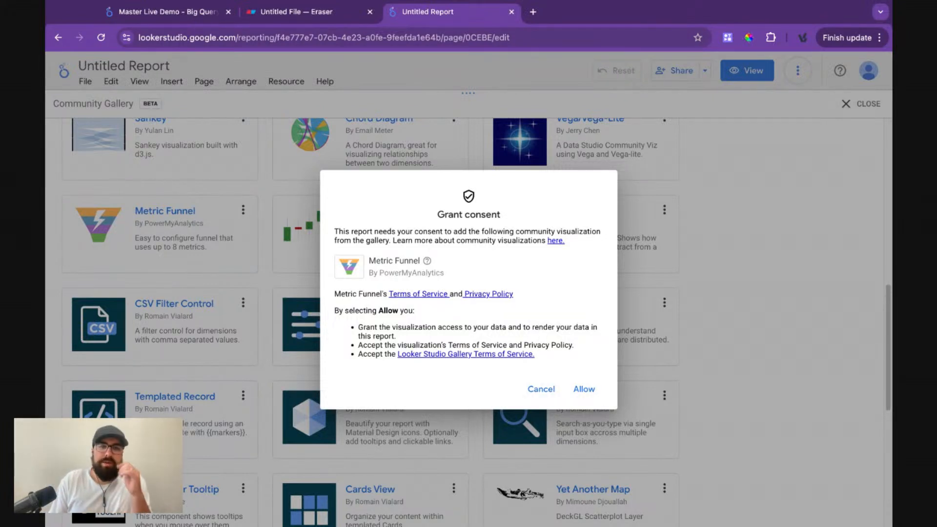
drag(535, 354, 363, 310)
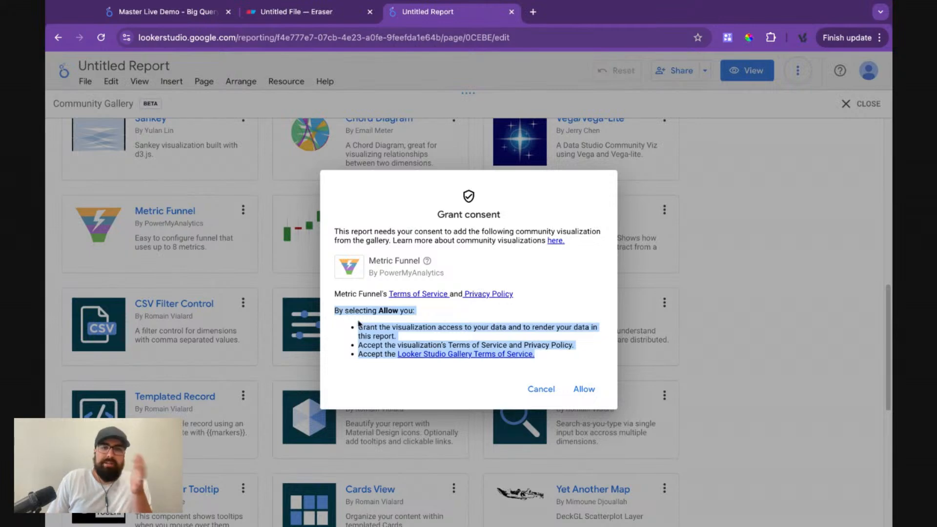
click(573, 393)
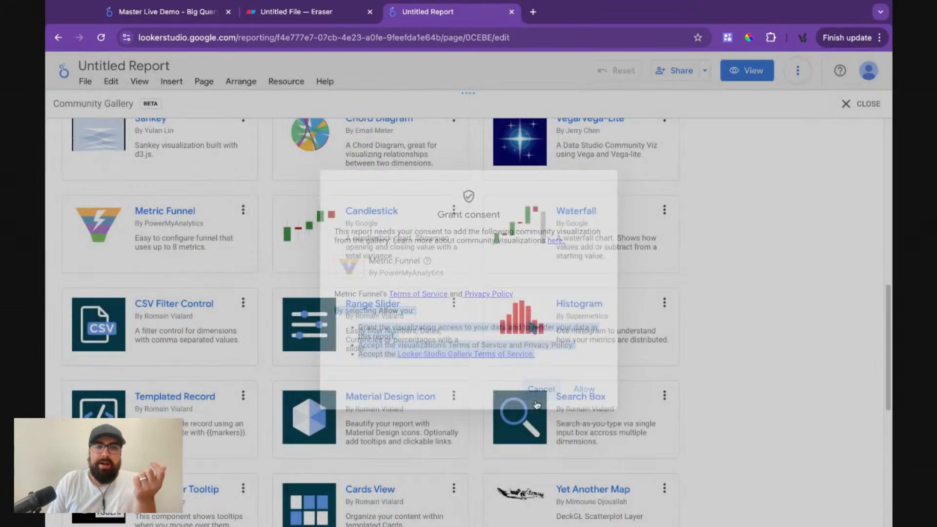
- Look through the Community Gallery again, from its last entries back up to the first, for other funnel options
scroll(371, 419, down, 8)
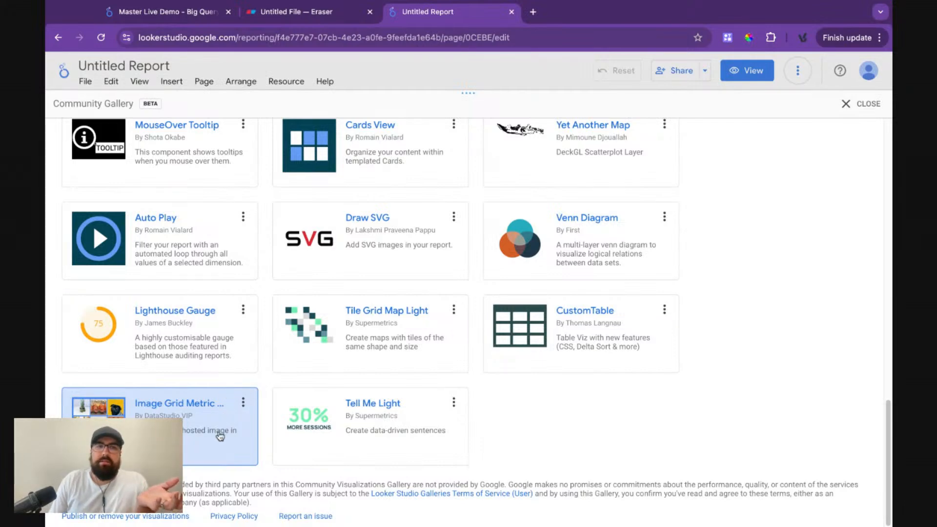
scroll(217, 435, up, 7)
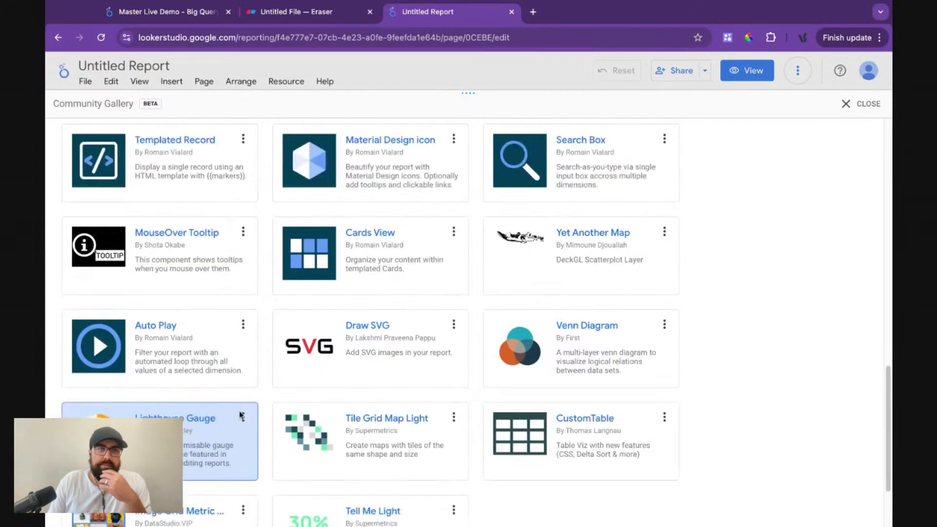
scroll(227, 432, down, 7)
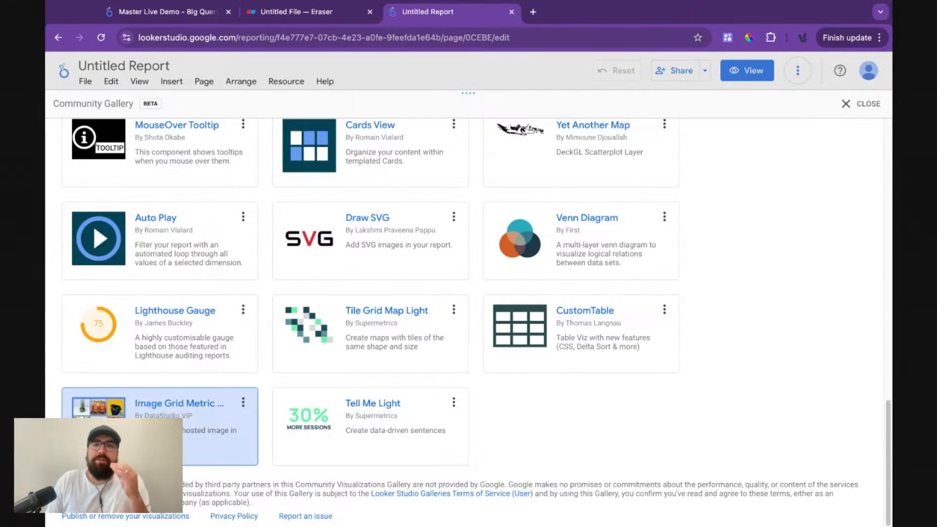
scroll(122, 449, up, 6)
scroll(122, 449, down, 6)
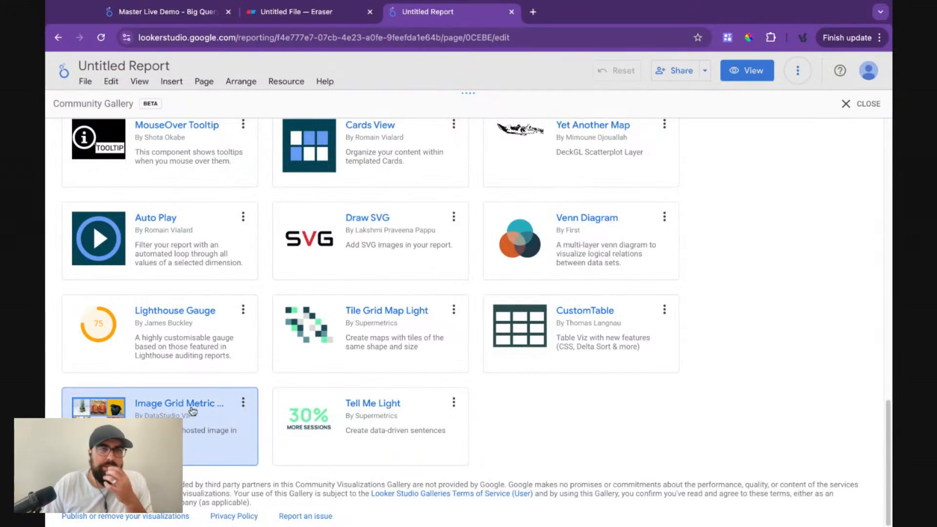
scroll(200, 385, up, 10)
scroll(239, 421, down, 2)
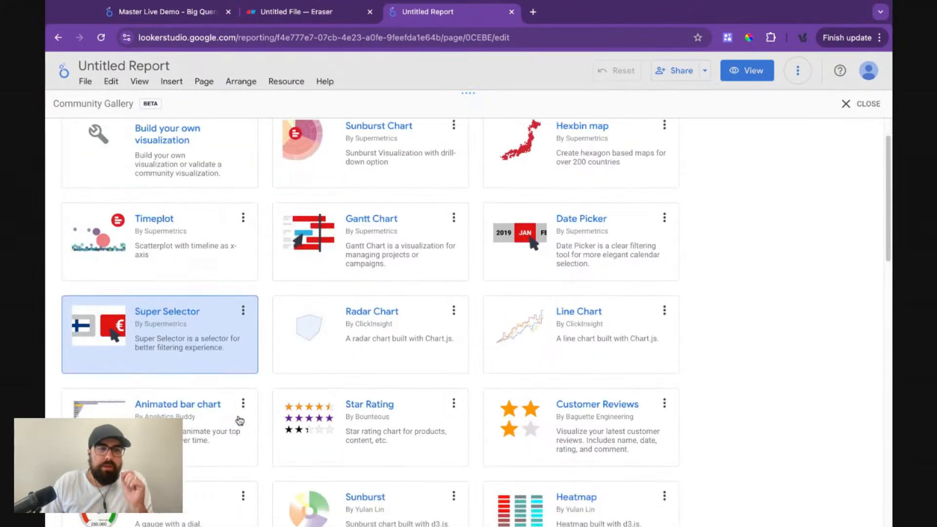
scroll(239, 421, up, 3)
- Add the Metric Funnel by PowerMyAnalytics, granting its consent, and size it to fill the space beside the rectangle funnel
scroll(211, 349, down, 8)
click(241, 294)
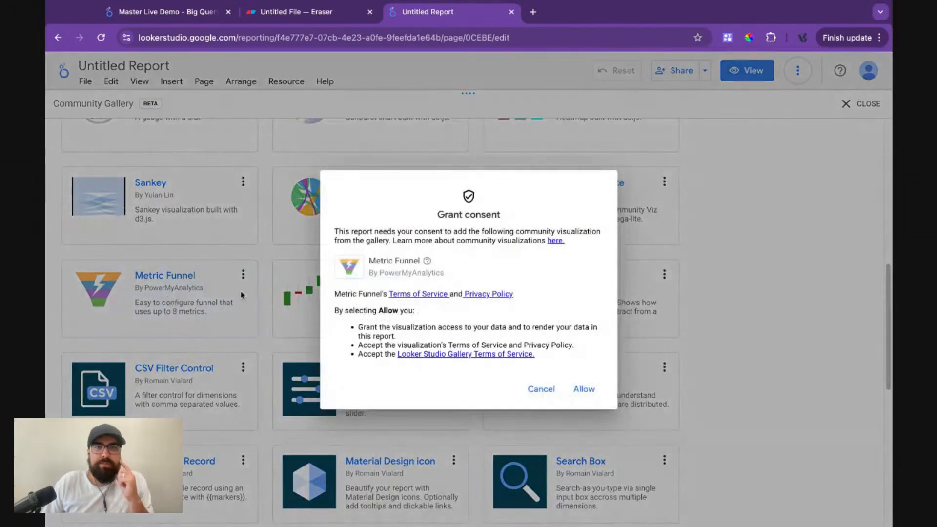
click(584, 389)
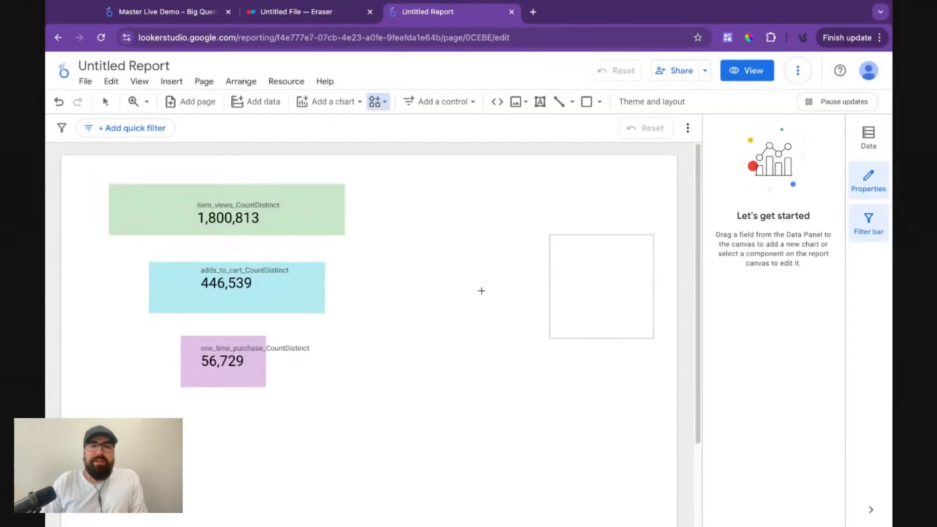
drag(398, 184, 578, 338)
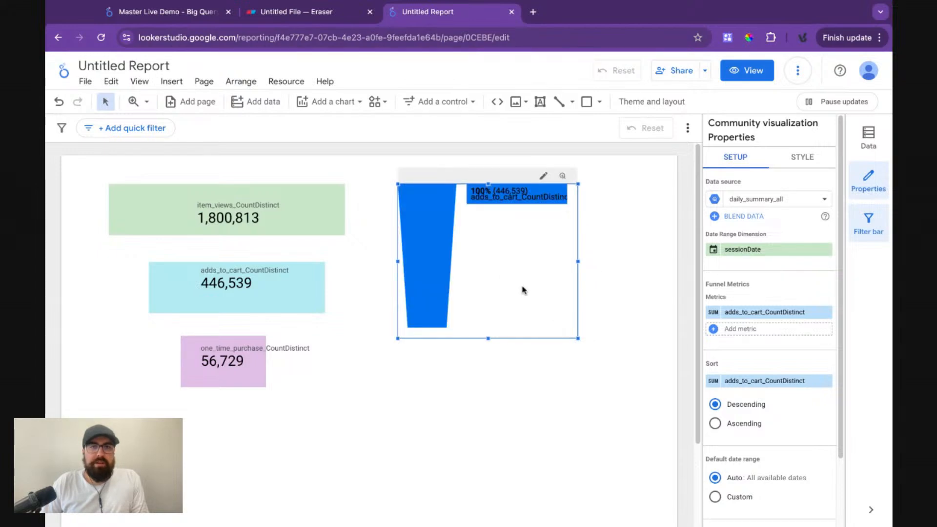
drag(578, 338, 660, 391)
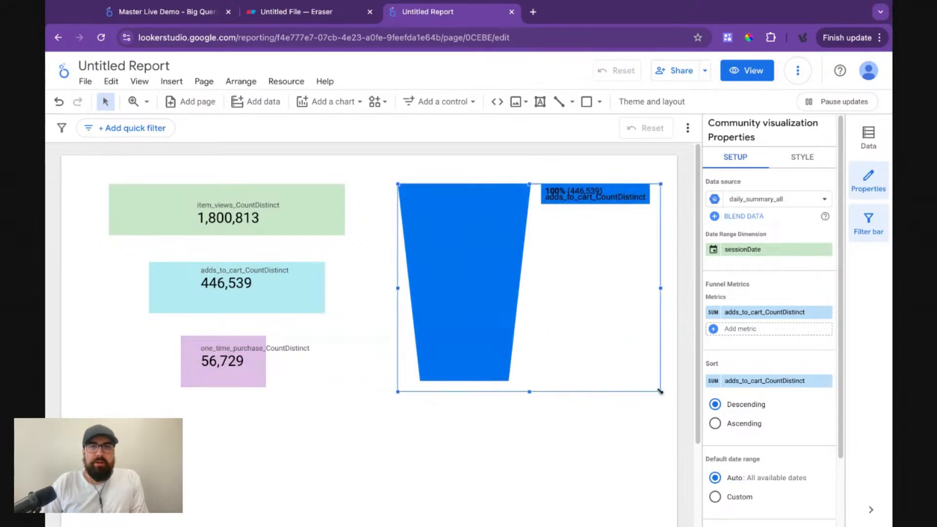
- Replace the Metric Funnel's first metric with item_list_views_CountDistinct
click(763, 312)
text(ite)
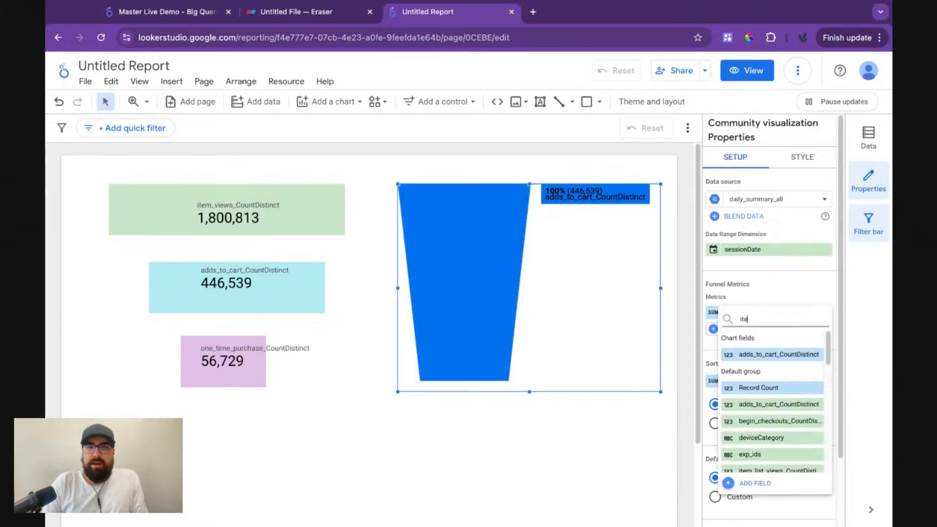
text(m)
click(814, 355)
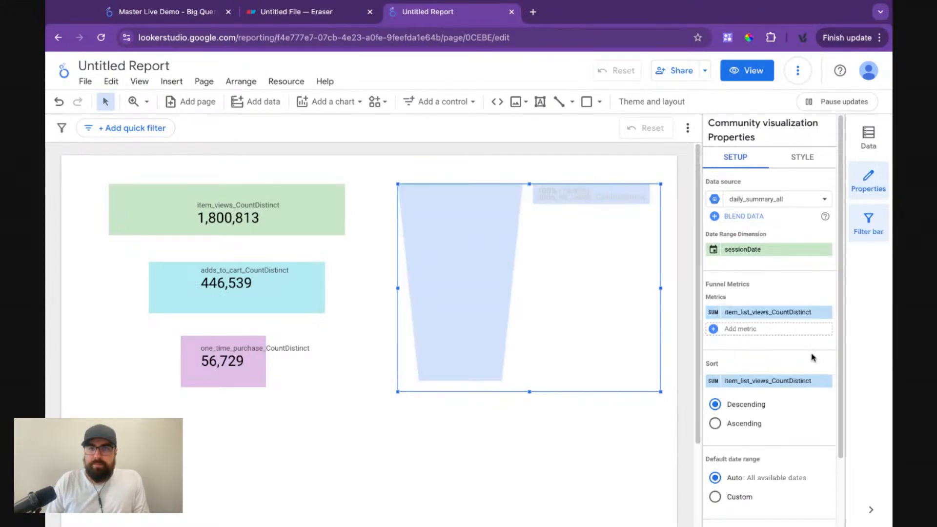
- Add adds_to_cart_CountDistinct and one_time_purchase_CountDistinct as the Metric Funnel's second and third metrics
click(772, 332)
text(add)
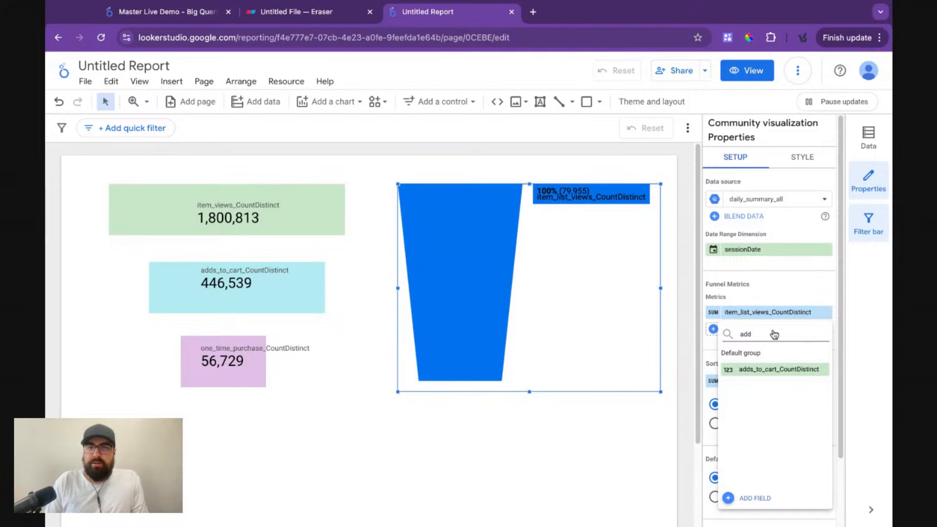
click(781, 370)
click(729, 346)
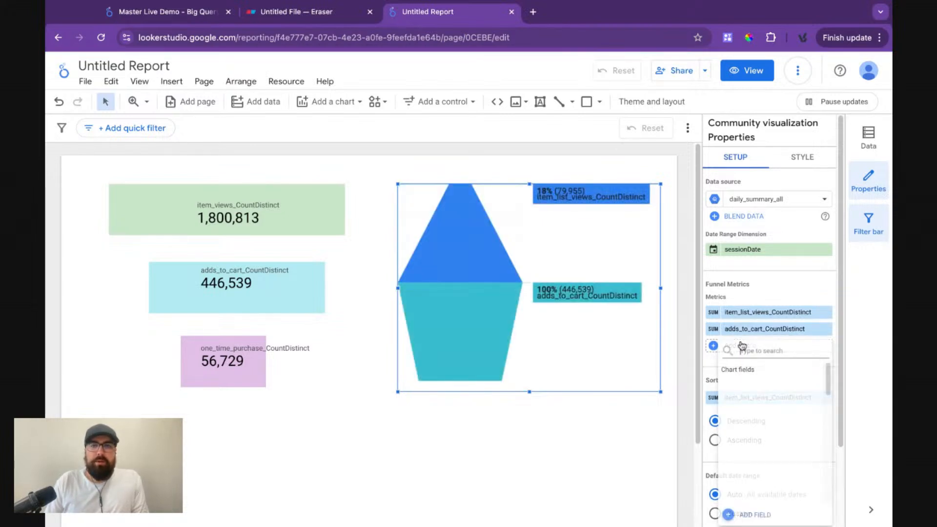
text(one)
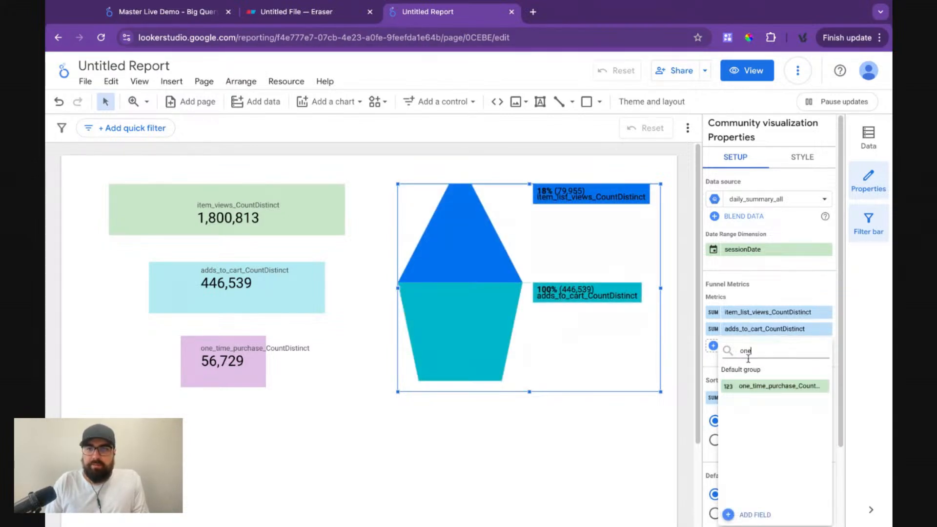
click(775, 386)
- Replace the Metric Funnel's first metric with item_views_CountDistinct
click(755, 312)
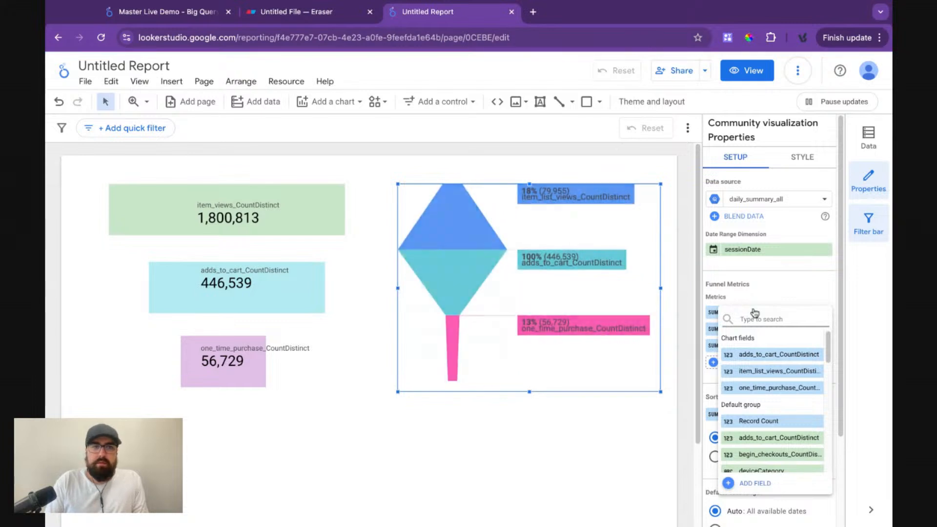
text(ite)
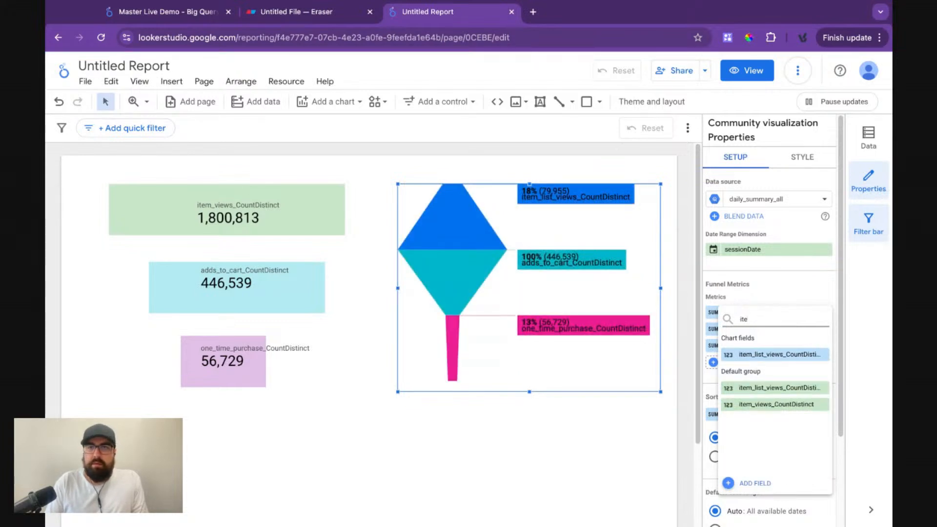
click(806, 404)
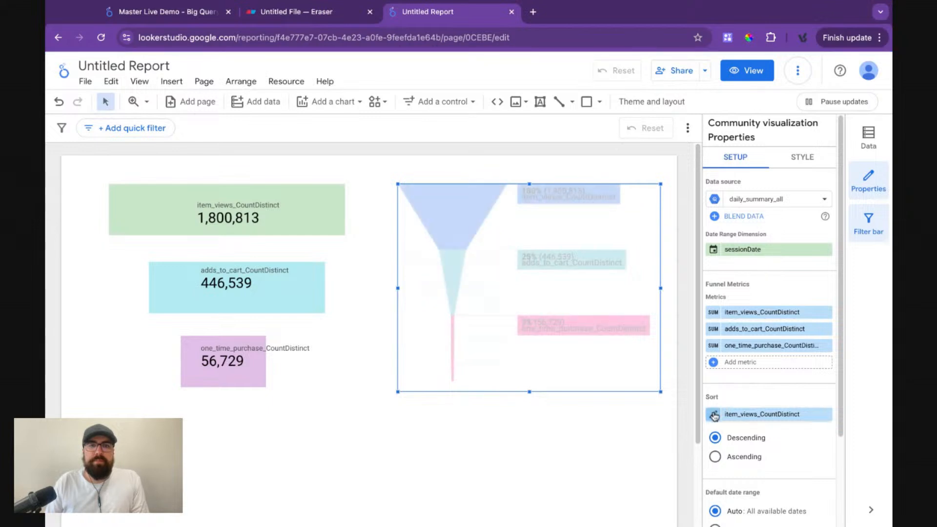
scroll(734, 310, down, 3)
scroll(806, 127, up, 3)
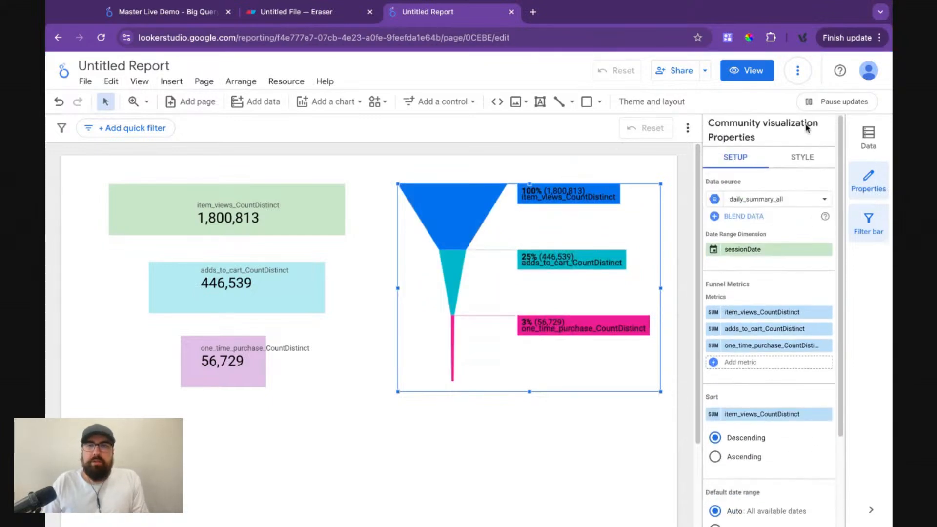
- Show the Metric Funnel's style settings and widen the chart slightly on both sides
click(809, 160)
scroll(792, 392, down, 4)
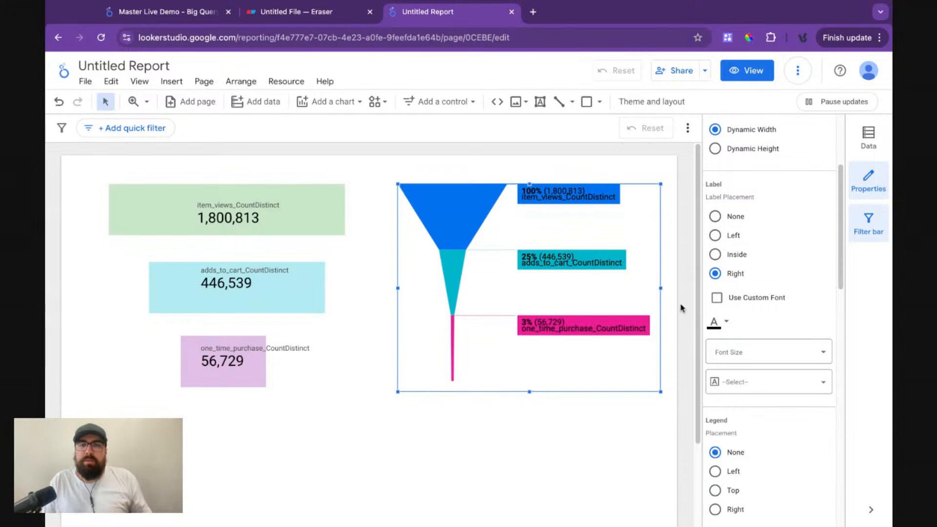
drag(453, 187, 434, 187)
drag(642, 392, 664, 392)
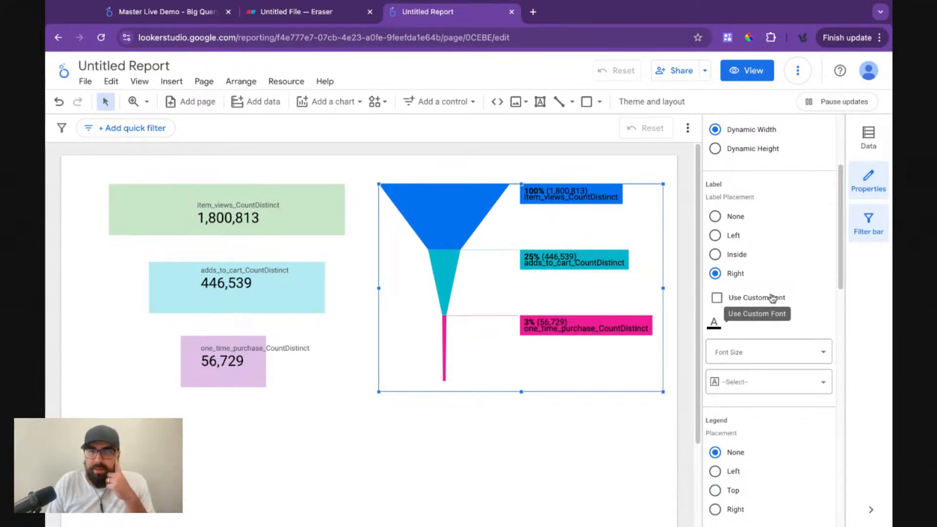
- Set the funnel's cell colors to Custom Gradient with light green, light cyan and light purple, matching the rectangle funnel
scroll(761, 339, down, 1)
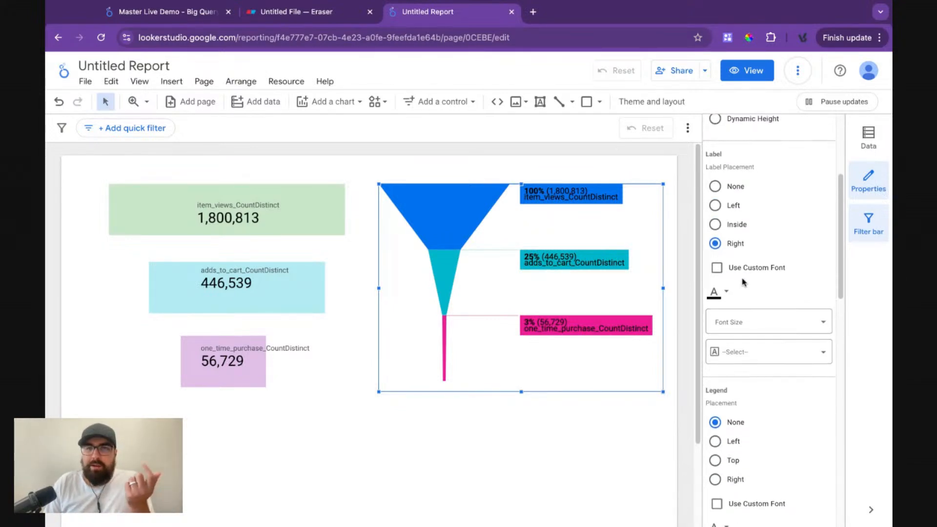
scroll(744, 283, down, 10)
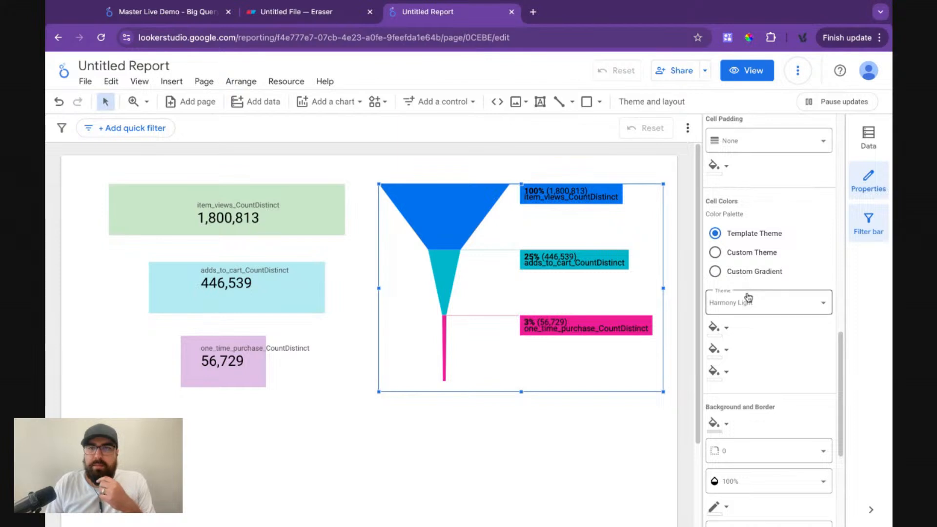
scroll(748, 296, down, 4)
scroll(747, 297, up, 2)
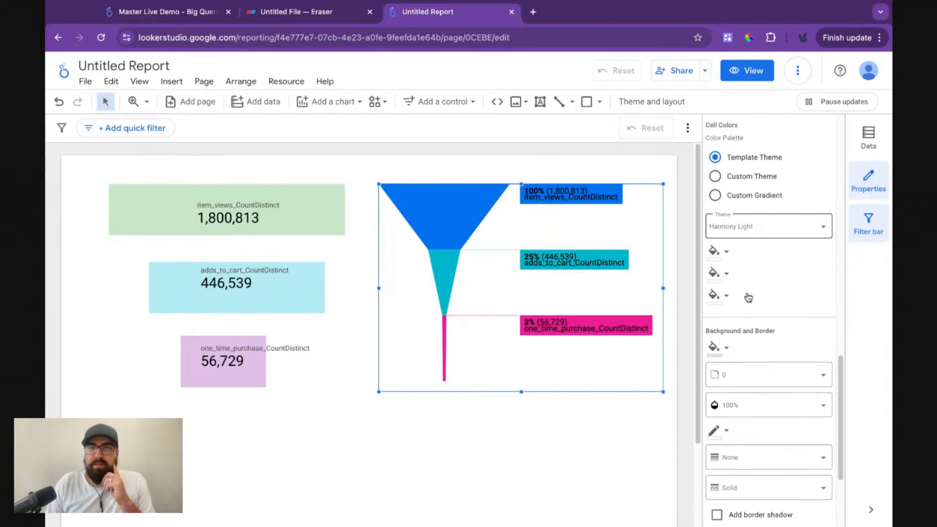
click(767, 197)
click(722, 252)
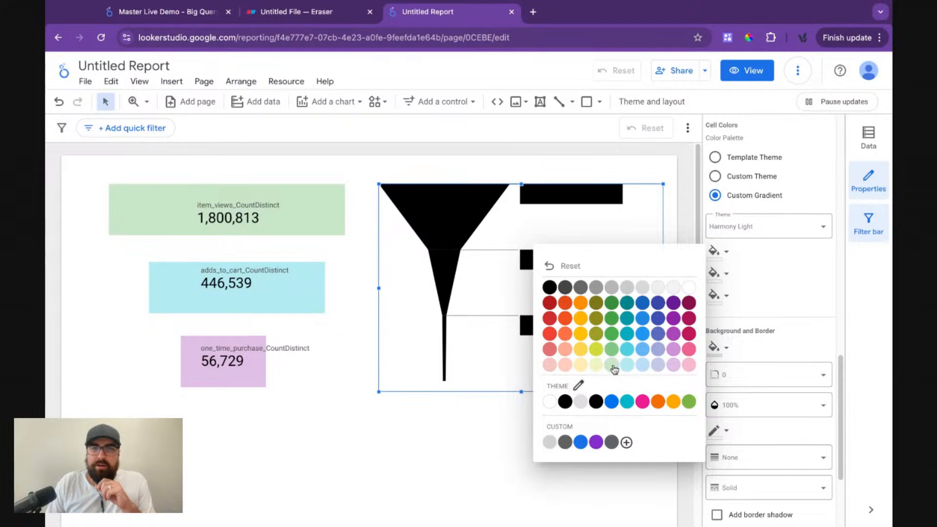
click(613, 366)
click(715, 295)
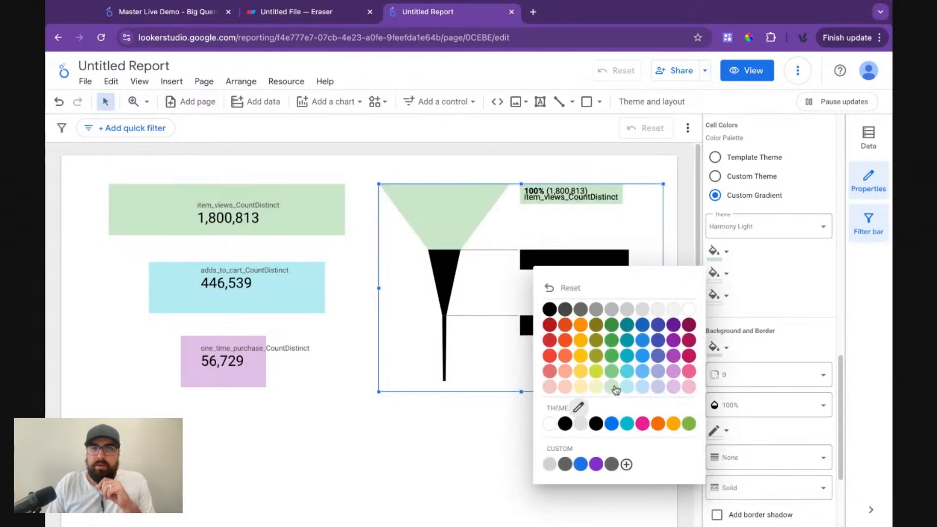
click(626, 388)
click(715, 295)
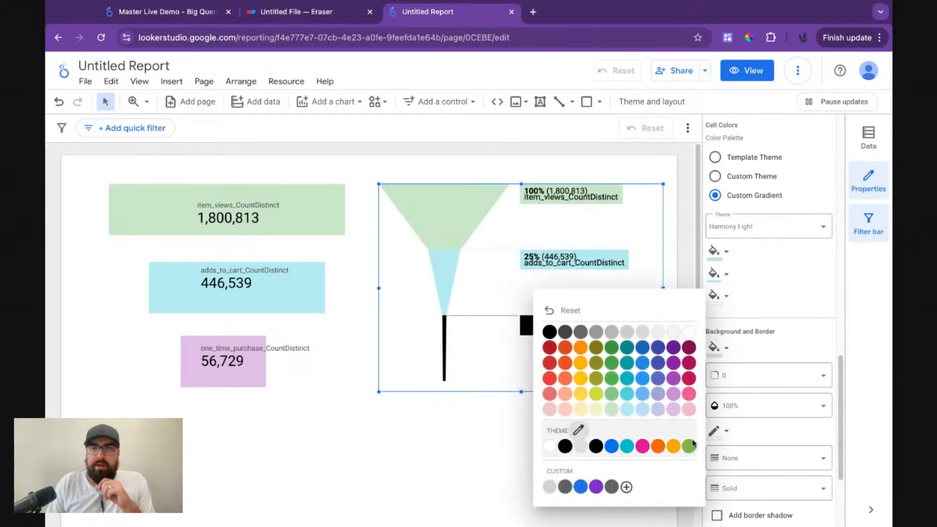
click(673, 409)
click(523, 444)
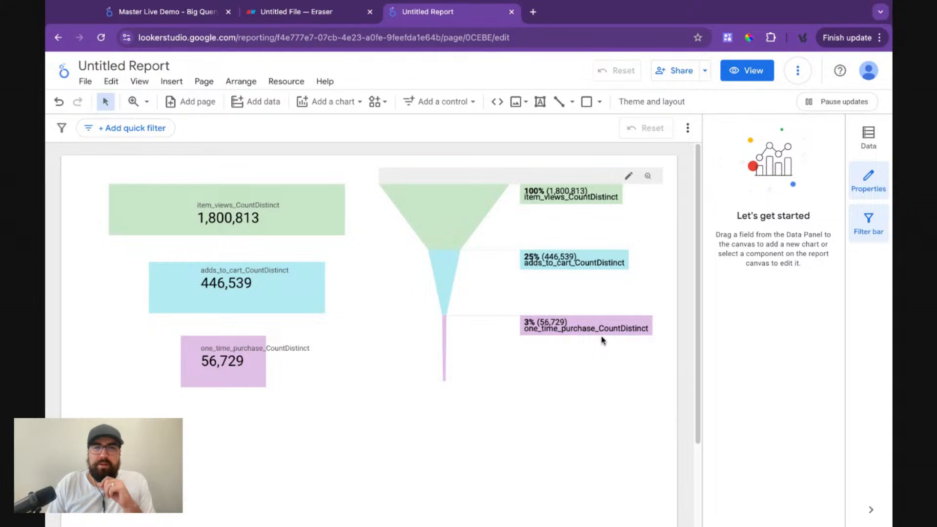
- Widen the Metric Funnel almost to the right edge of the report page
click(582, 183)
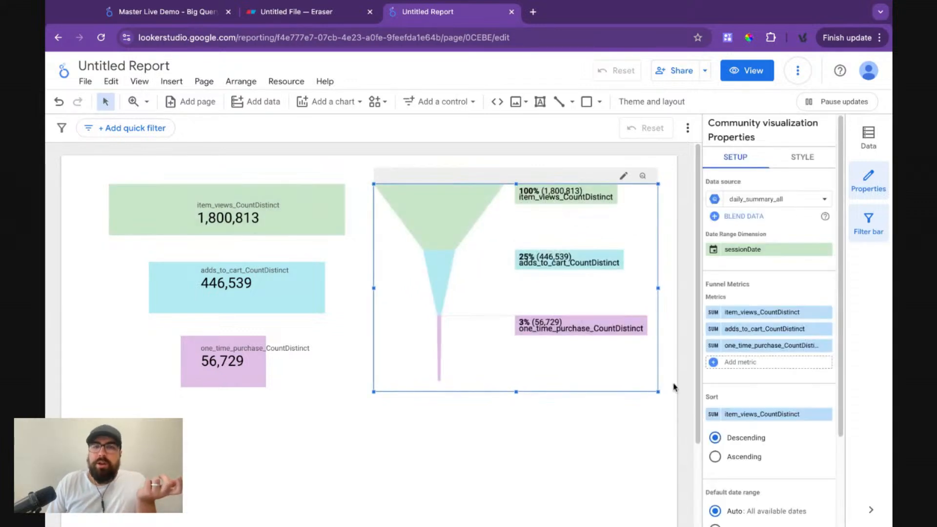
drag(659, 394, 674, 391)
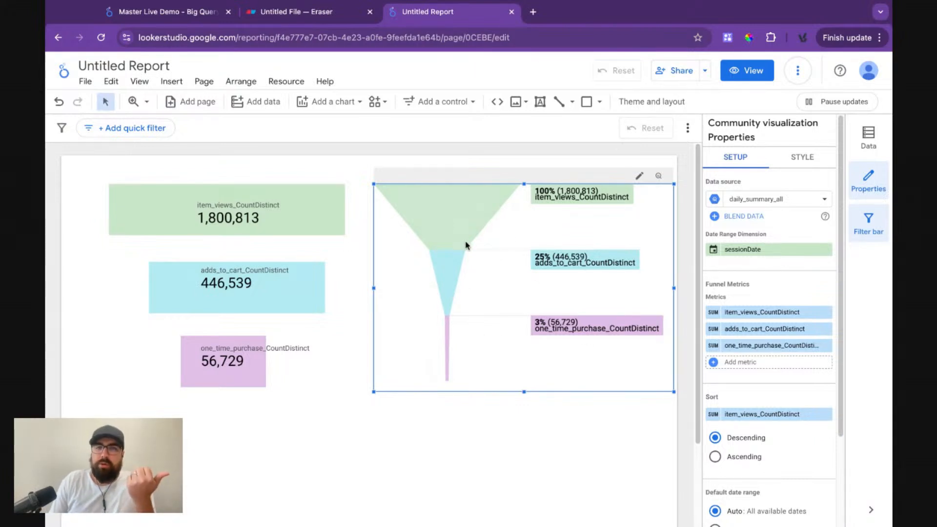
- Preview both funnels in the report's view mode, return to editing and reselect the Metric Funnel
click(754, 72)
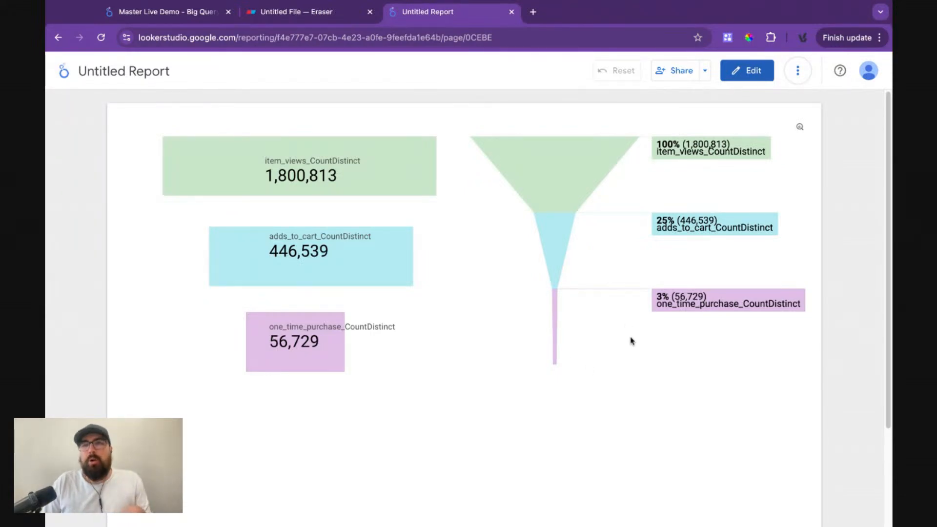
scroll(633, 414, down, 2)
scroll(629, 285, up, 2)
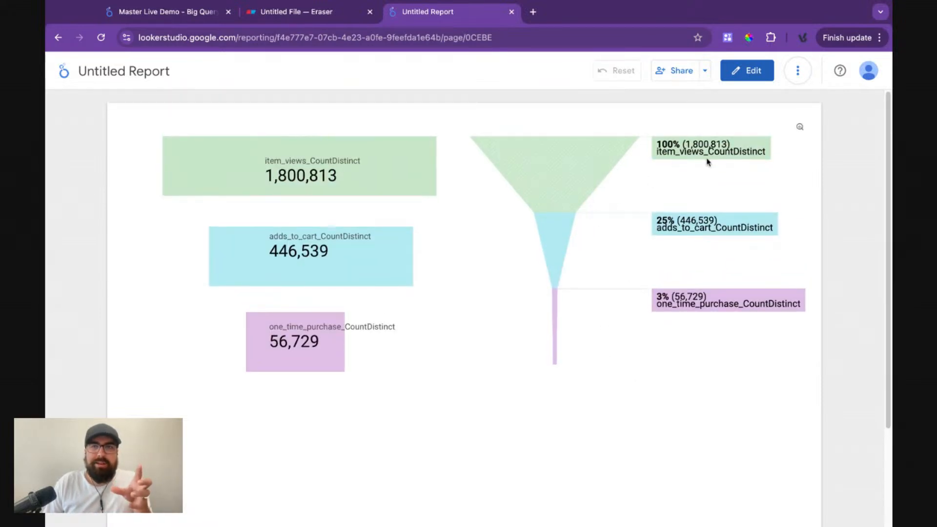
click(736, 76)
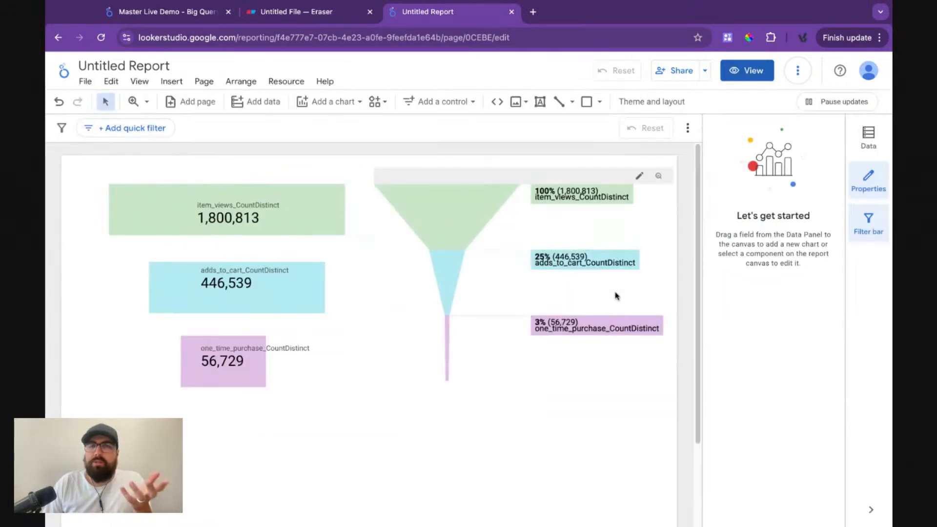
click(505, 219)
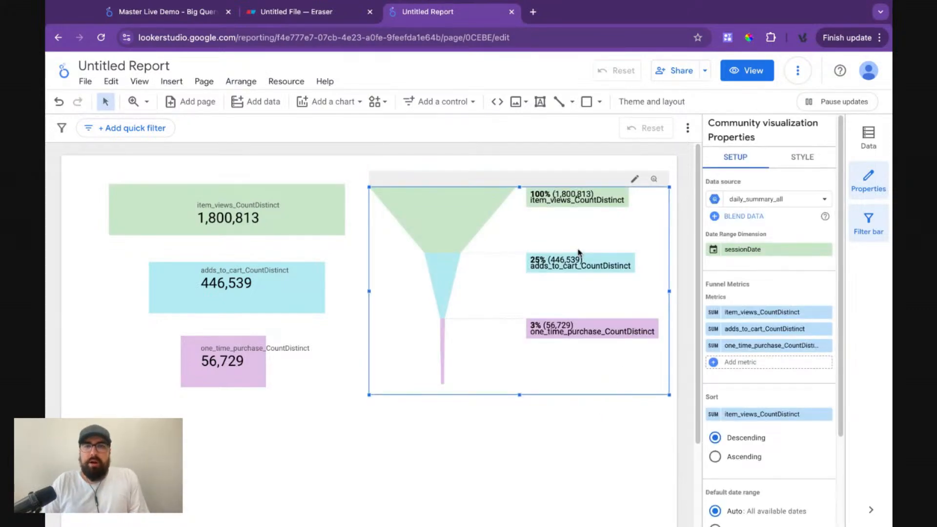
- Look through the built-in chart types for one that can represent a funnel
scroll(510, 366, down, 3)
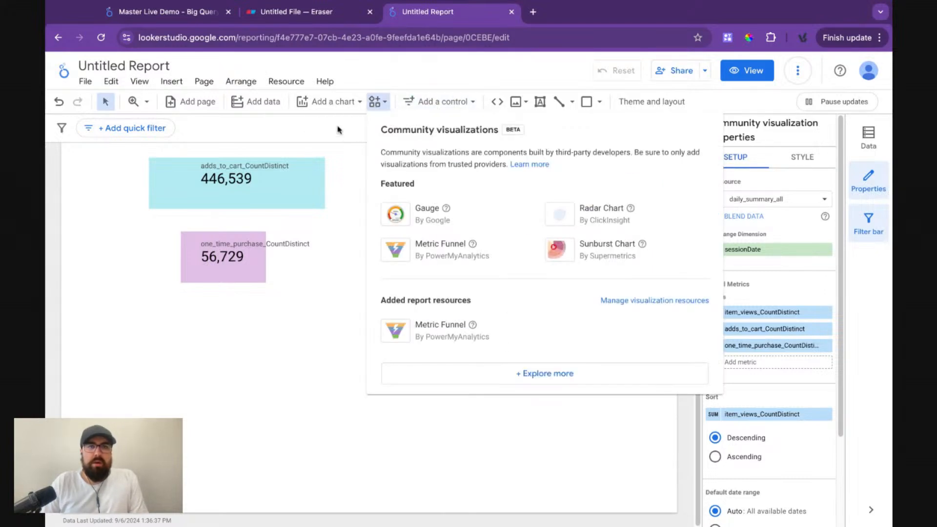
click(342, 101)
scroll(396, 310, down, 5)
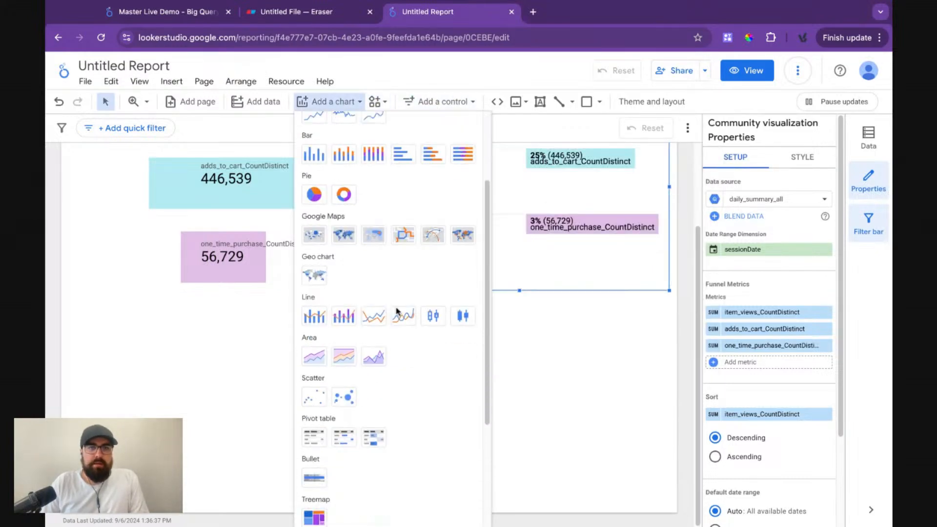
scroll(397, 310, down, 1)
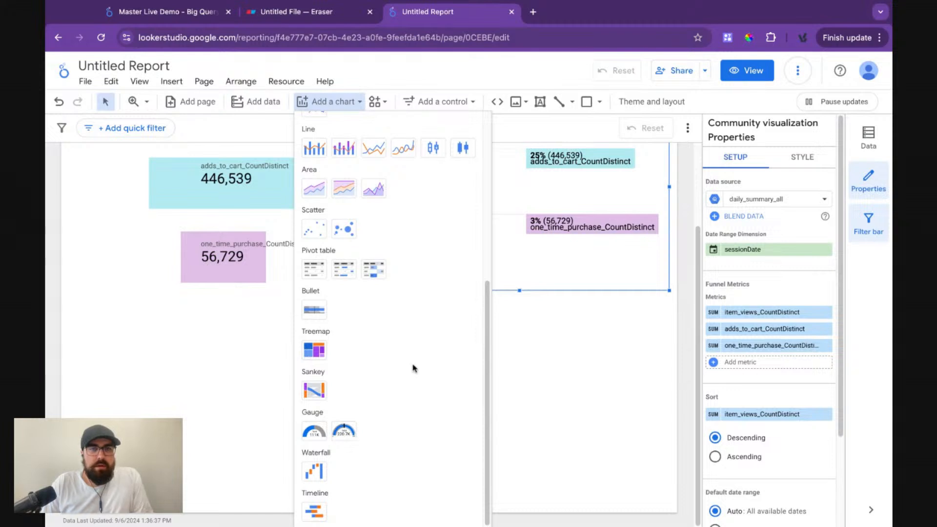
scroll(355, 414, up, 2)
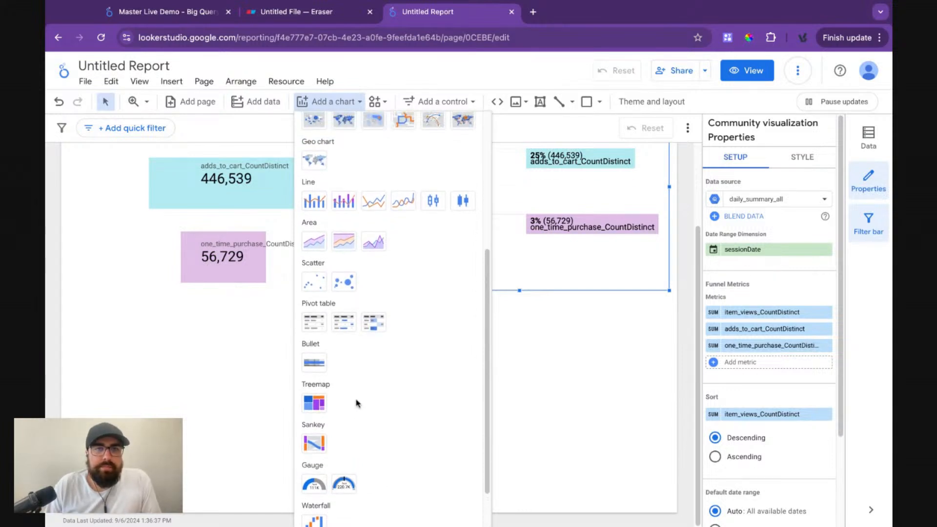
scroll(356, 403, up, 3)
scroll(357, 403, up, 1)
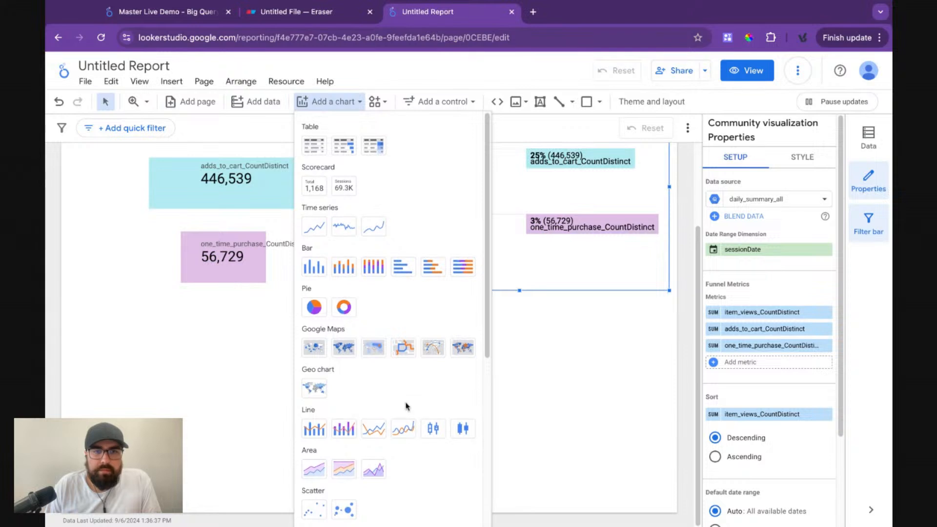
scroll(404, 407, down, 4)
scroll(368, 358, down, 2)
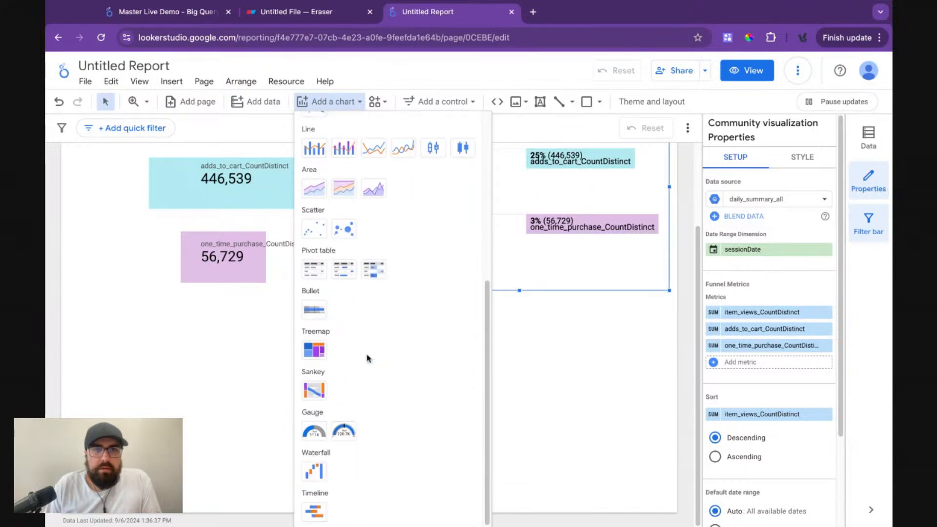
scroll(302, 310, up, 2)
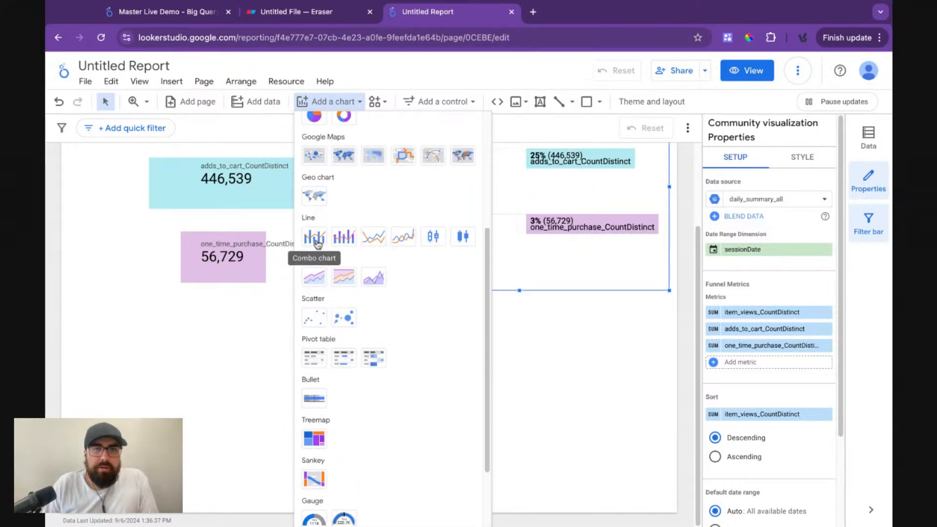
- Insert a column chart below the rectangle funnel and widen it to about two thirds of the page width
scroll(343, 227, up, 3)
click(314, 189)
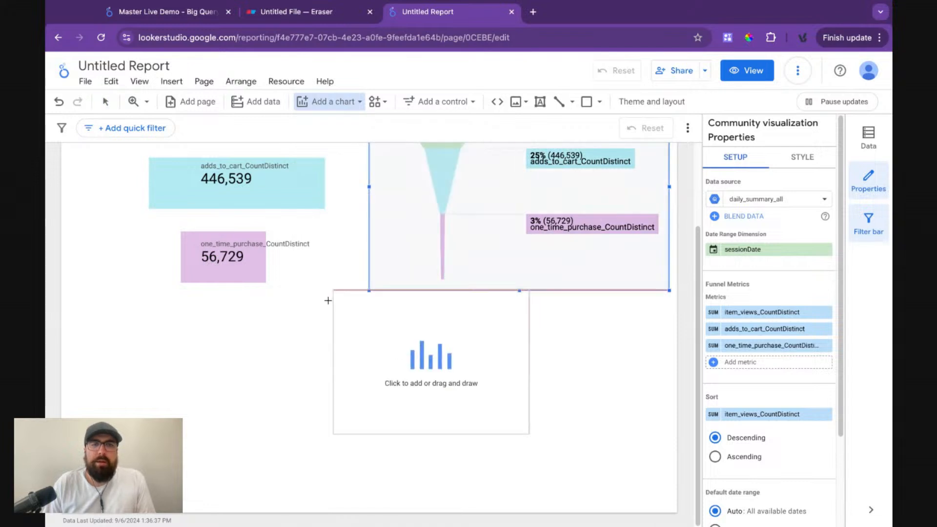
click(187, 313)
drag(375, 348, 286, 363)
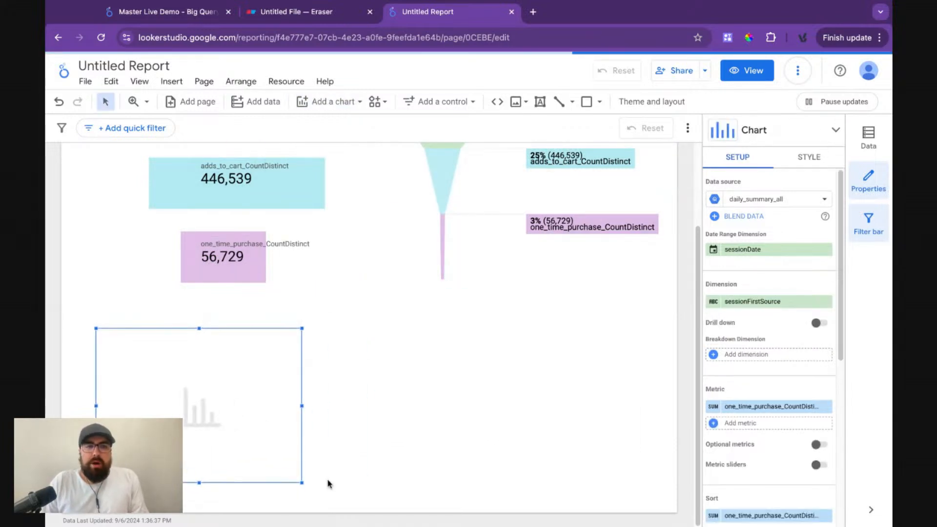
drag(302, 483, 510, 492)
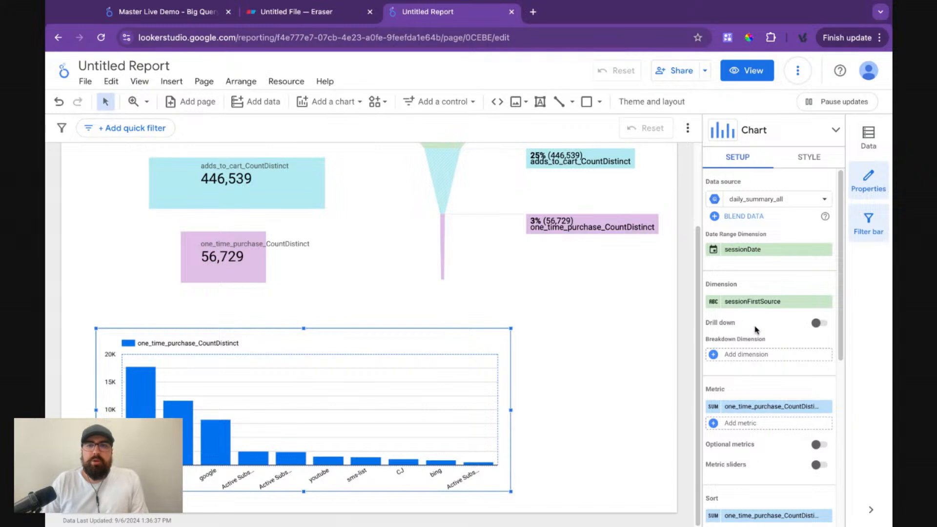
- Add item_views_CountDistinct and adds_to_cart_CountDistinct to the column chart's metrics and order them item views, adds to cart, one-time purchase
click(743, 423)
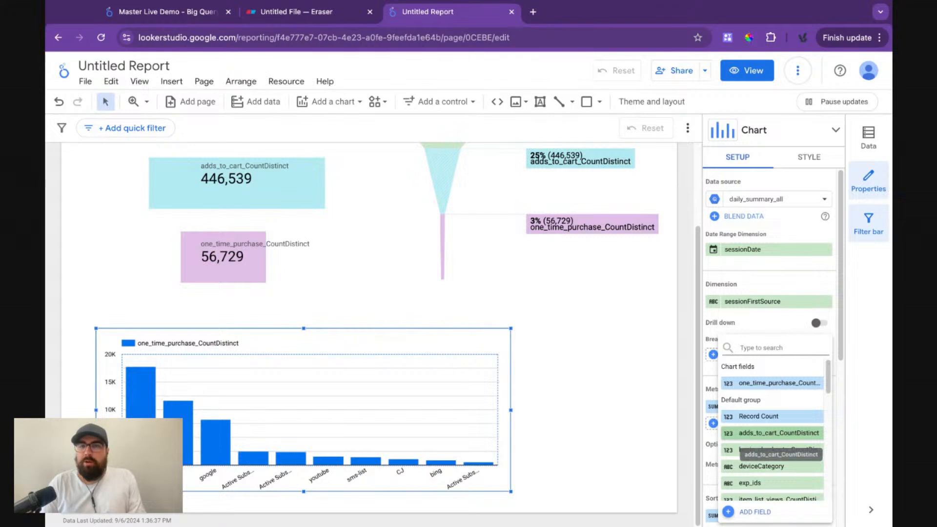
text(view)
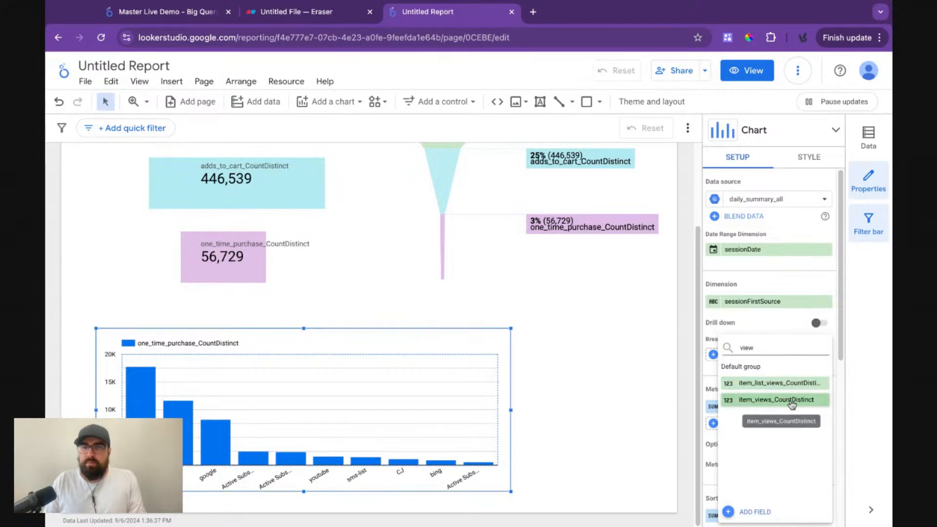
click(787, 400)
click(752, 408)
text(add)
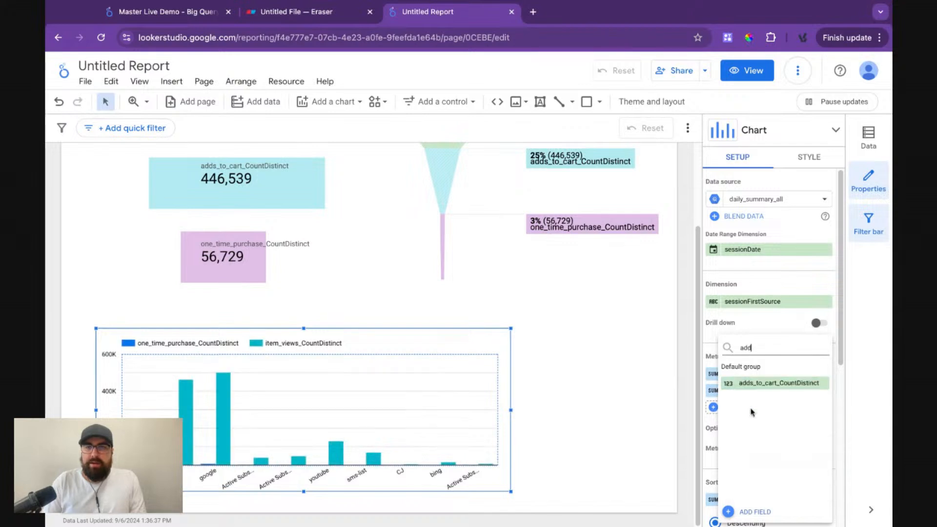
click(779, 383)
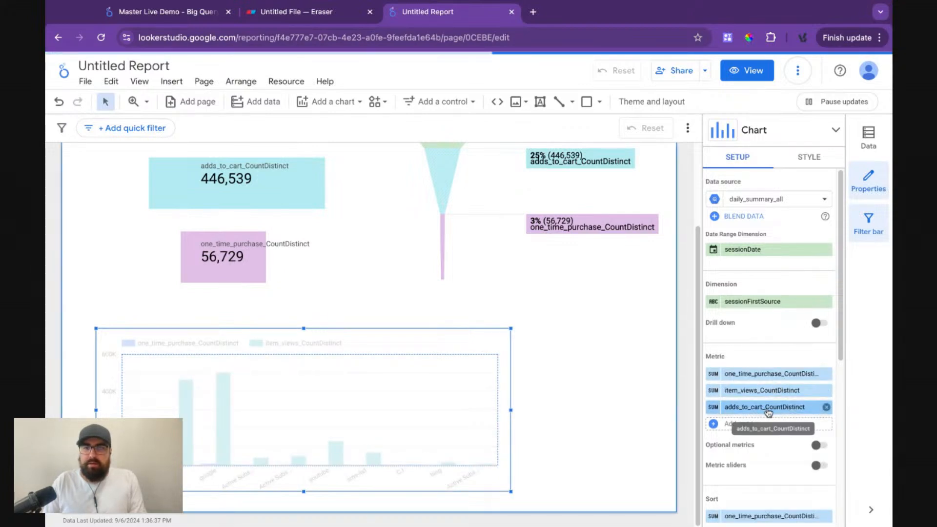
drag(768, 412, 768, 374)
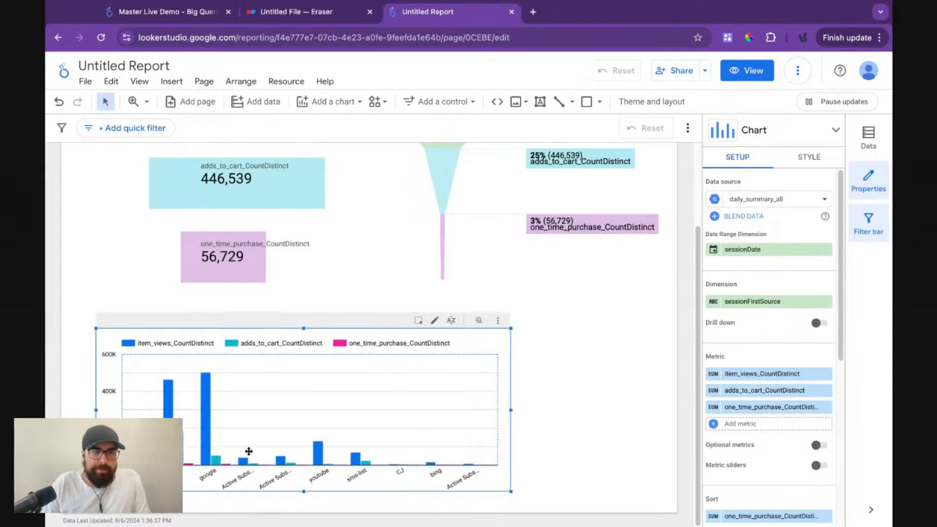
- Change the column chart's dimension to sessionDate
scroll(771, 361, down, 1)
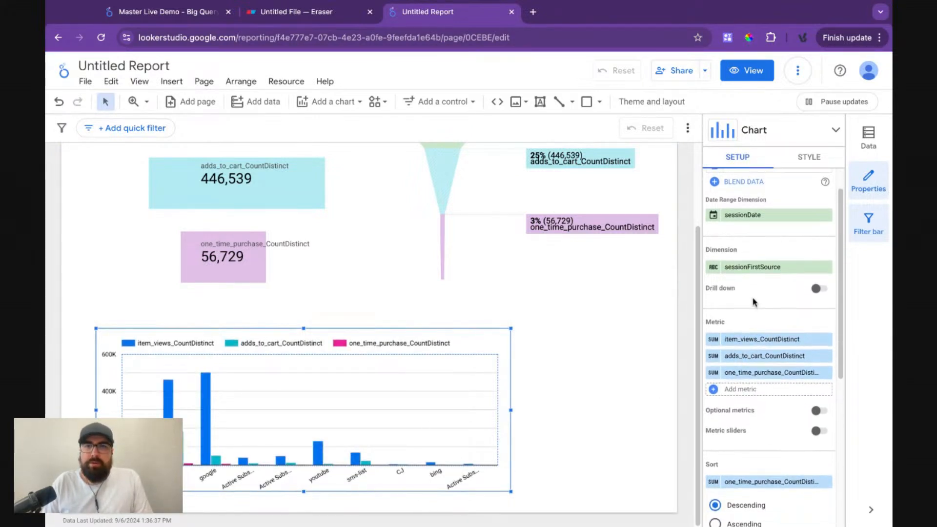
click(751, 267)
text(date)
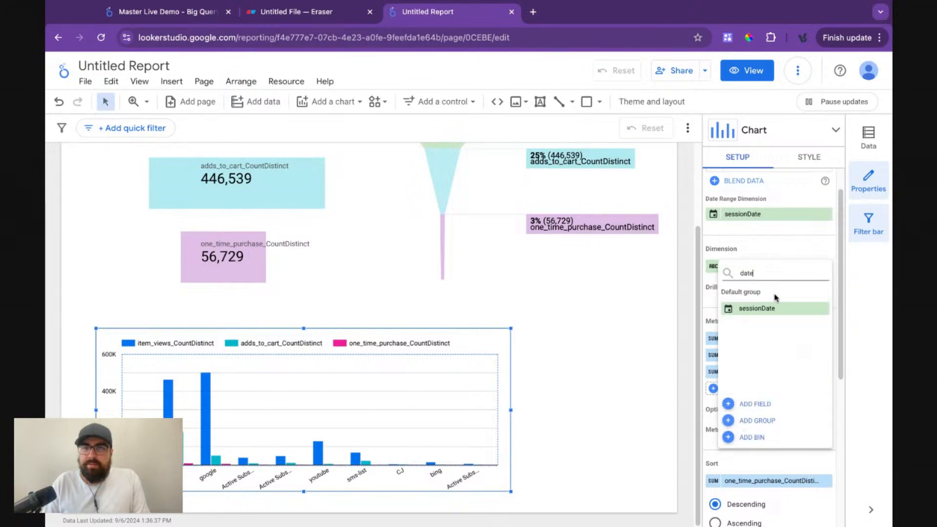
click(770, 307)
- Move the column chart up just beneath the two funnels and enlarge it to nearly the full page width
drag(391, 390, 400, 367)
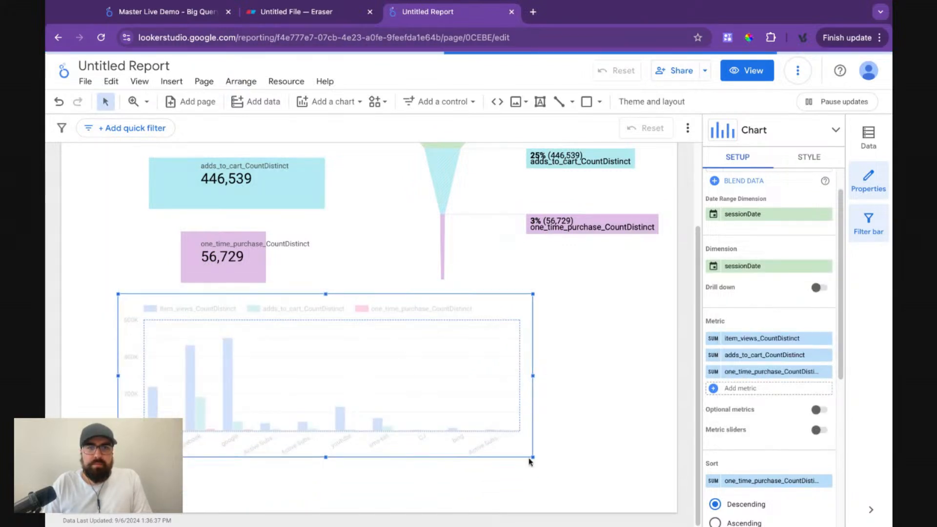
drag(533, 458, 643, 494)
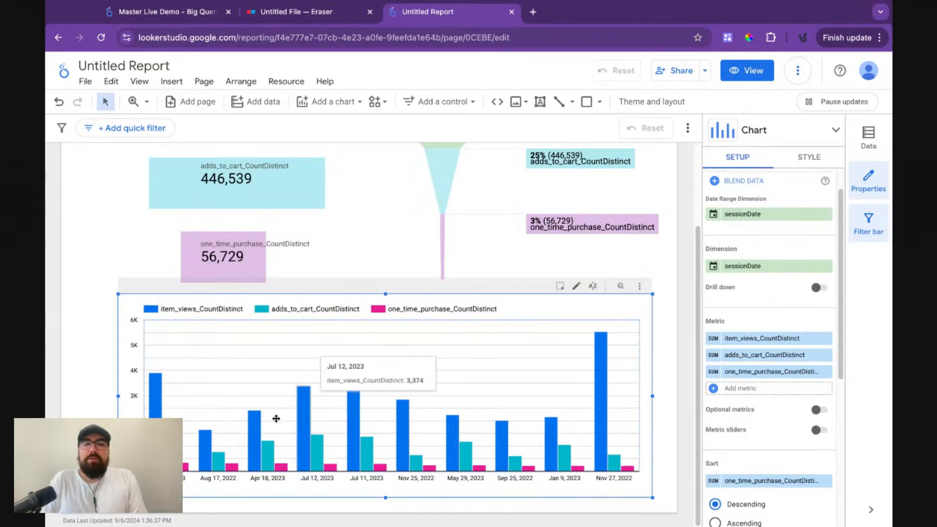
drag(391, 353, 409, 384)
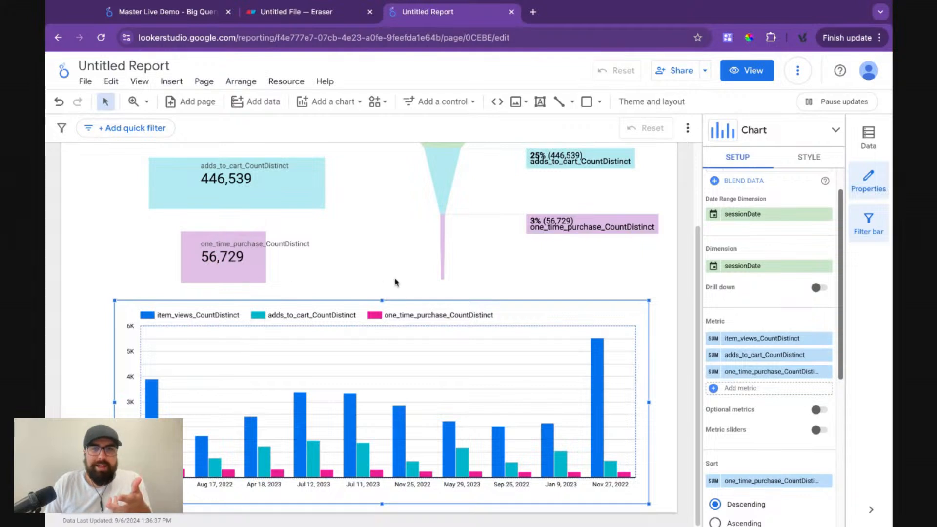
drag(508, 329, 506, 331)
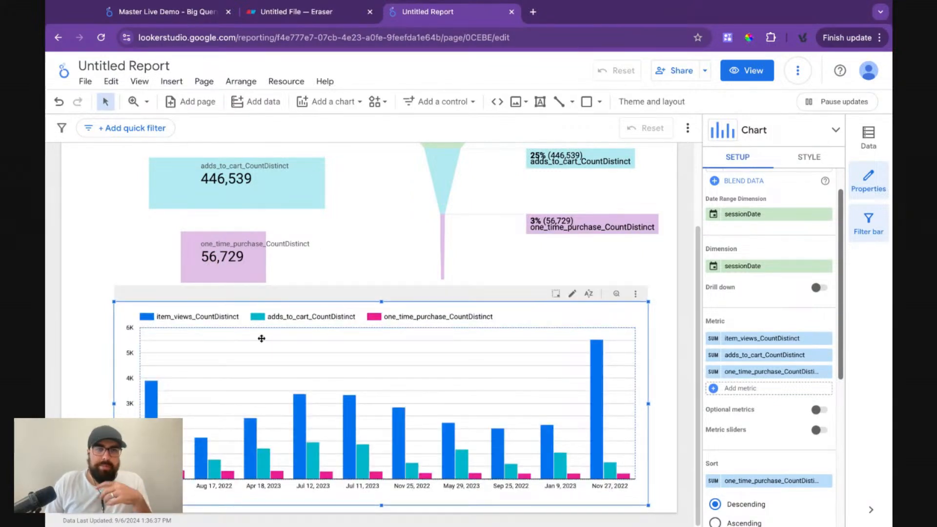
scroll(261, 293, up, 3)
drag(123, 177, 348, 252)
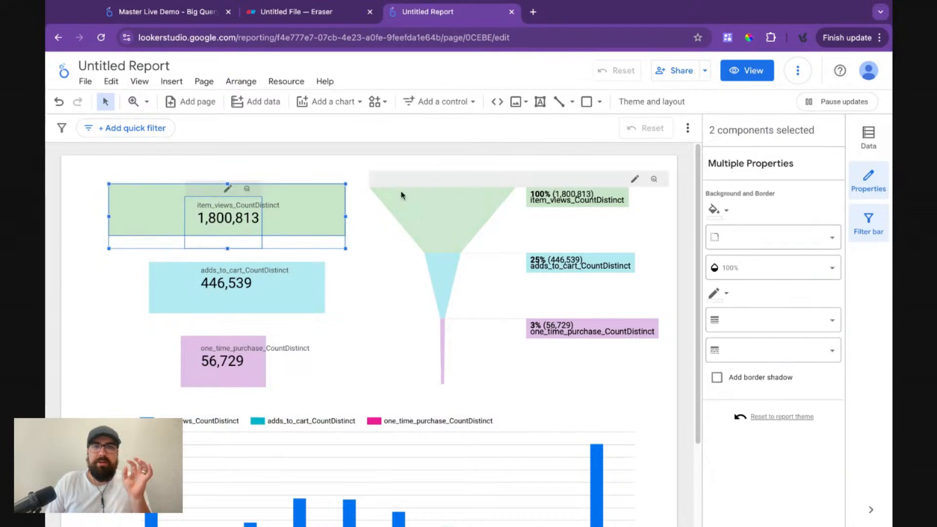
click(345, 441)
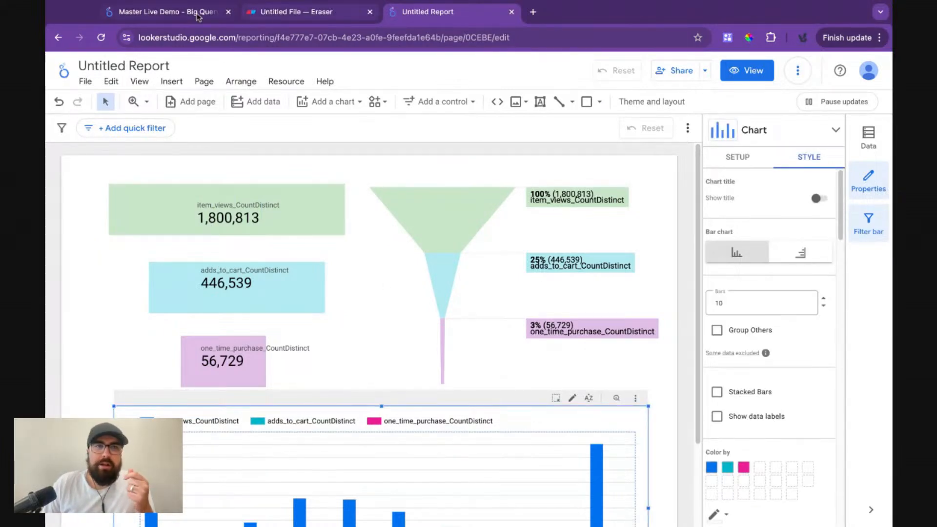
- Switch to the Master Live Demo report and examine its Offer Funnel by Sessions with the stage percentages and targets
click(197, 15)
scroll(493, 387, down, 3)
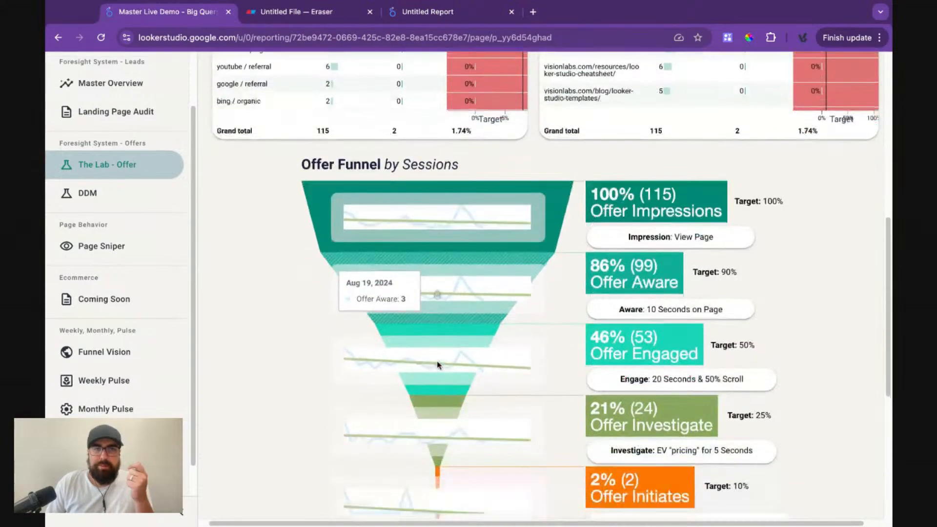
scroll(437, 365, down, 3)
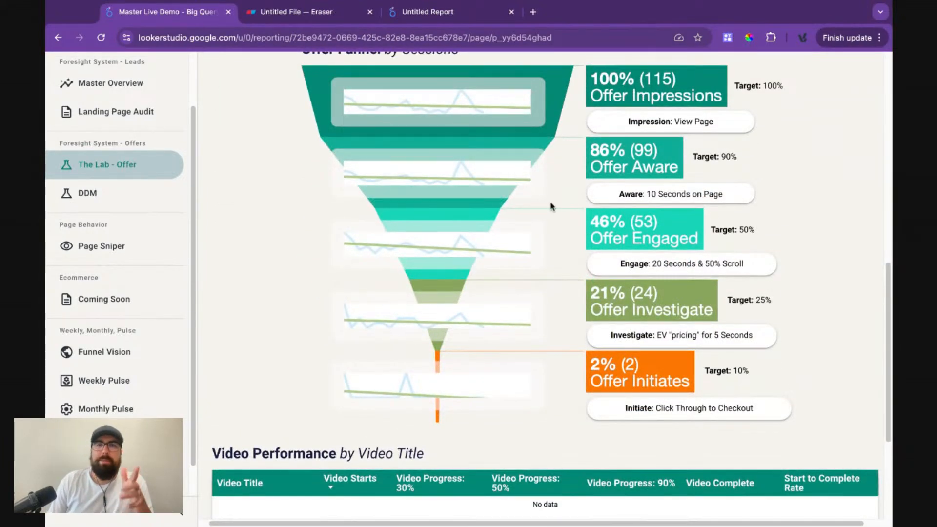
mouse_move(412, 398)
scroll(414, 176, up, 1)
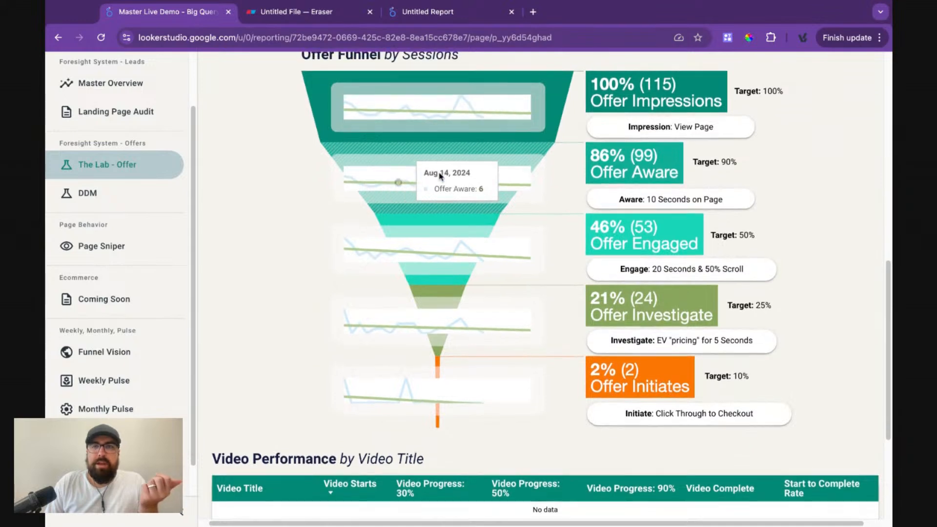
scroll(554, 172, up, 1)
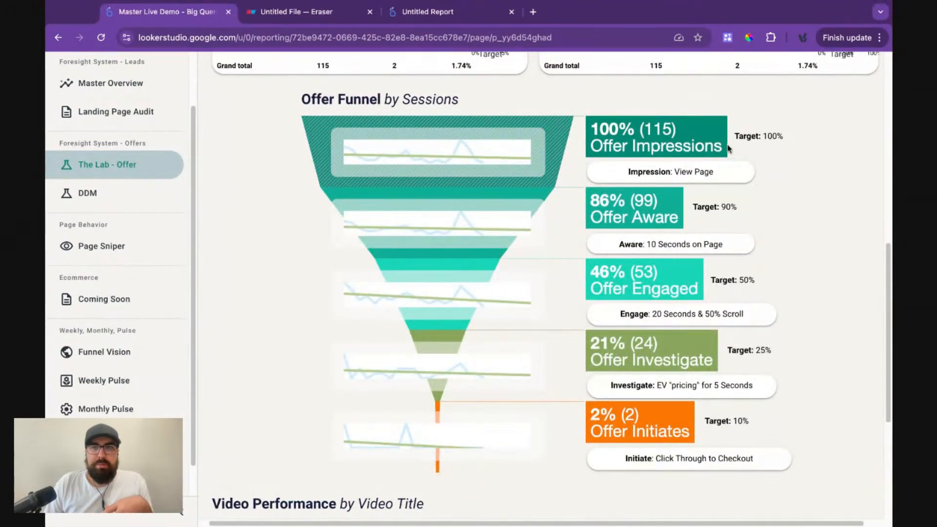
- Open visionlabs.com/lab in a new browser tab
key(ctrl+t)
text(visionlabs.com/lab)
key(Return)
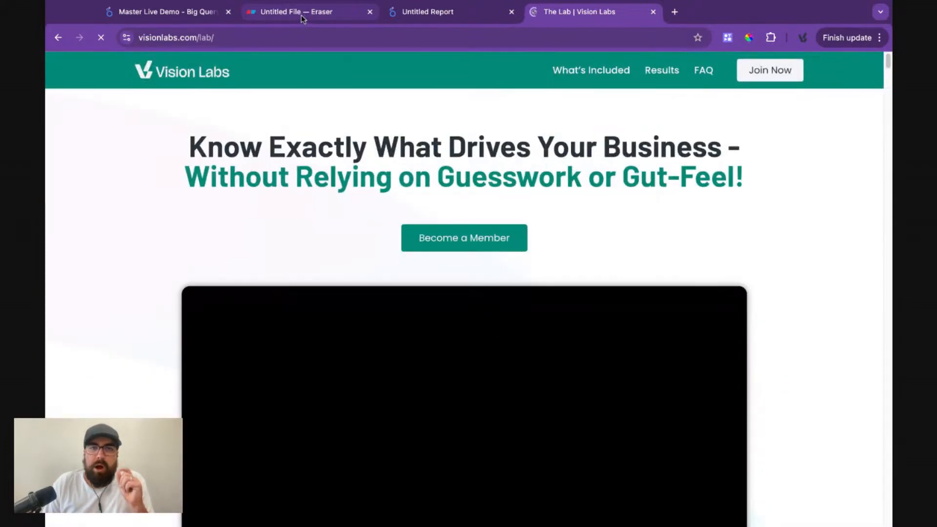
click(300, 15)
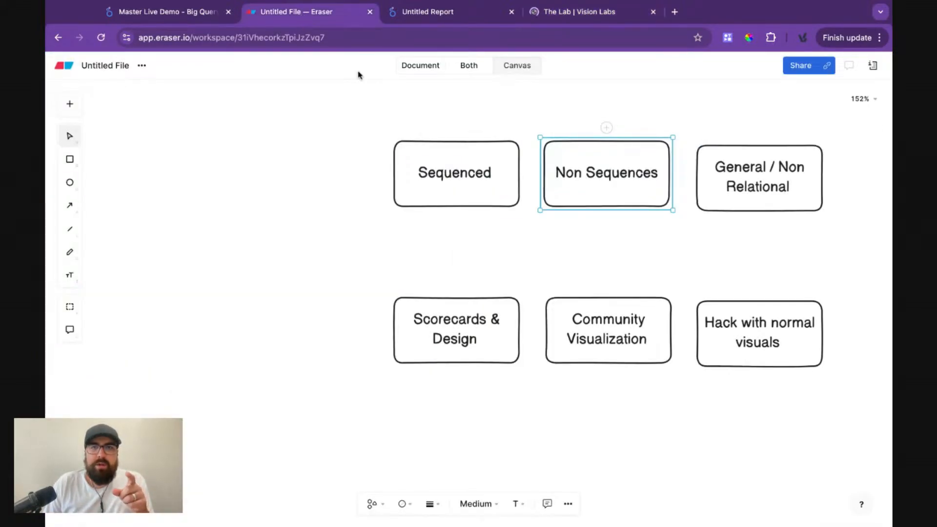
click(174, 19)
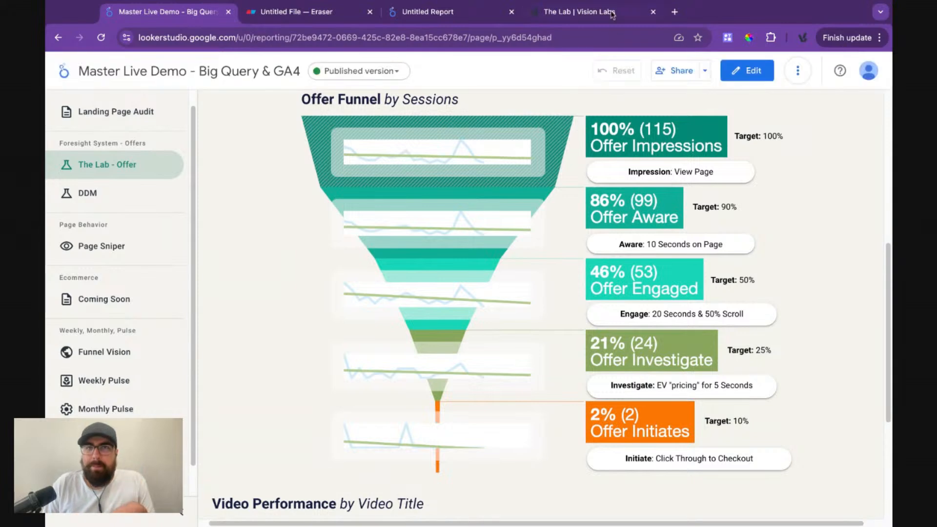
click(609, 15)
- Return to the Master Live Demo report and read the definitions of the Offer Funnel's Aware, Engage and Investigate stages
click(192, 14)
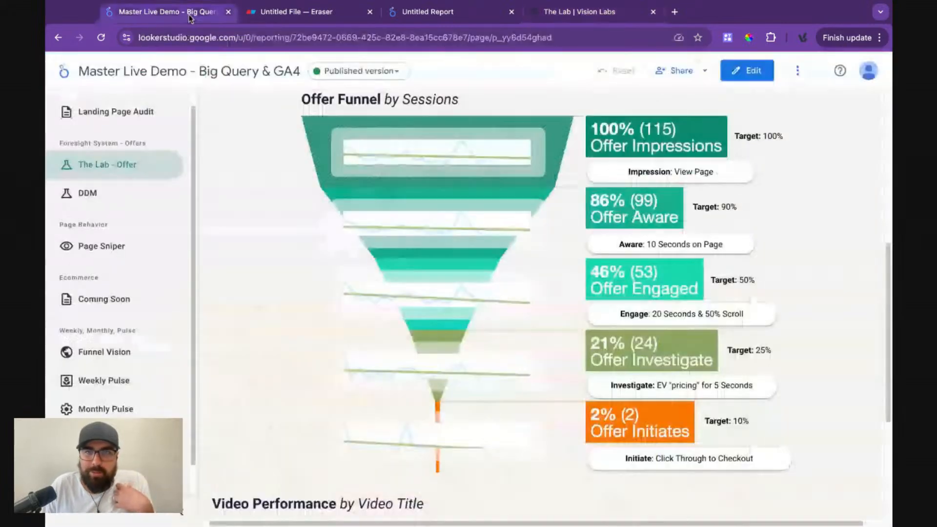
drag(645, 244, 728, 249)
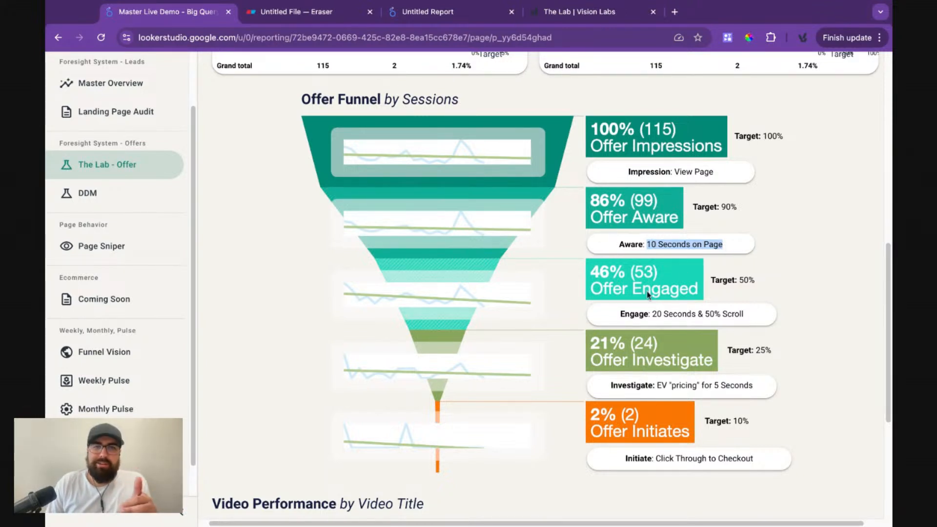
click(601, 298)
drag(744, 313, 715, 313)
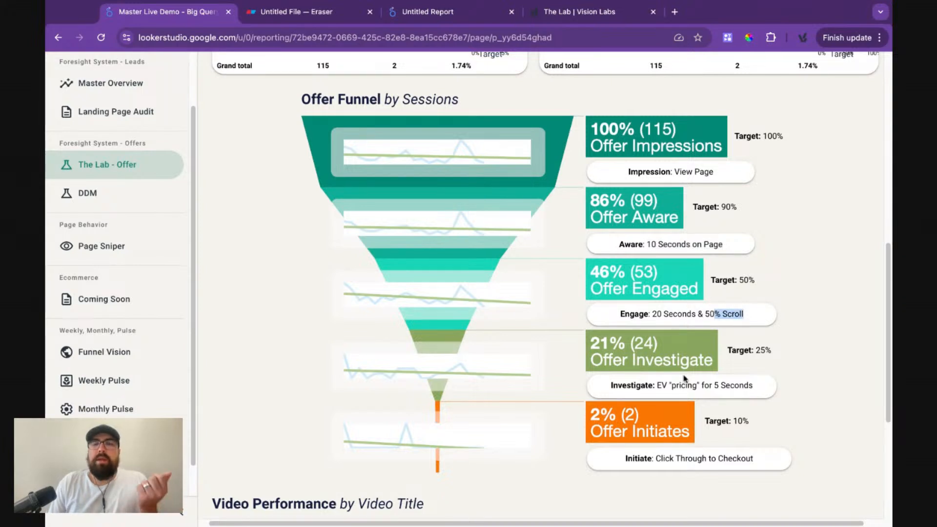
drag(657, 389, 768, 392)
click(747, 390)
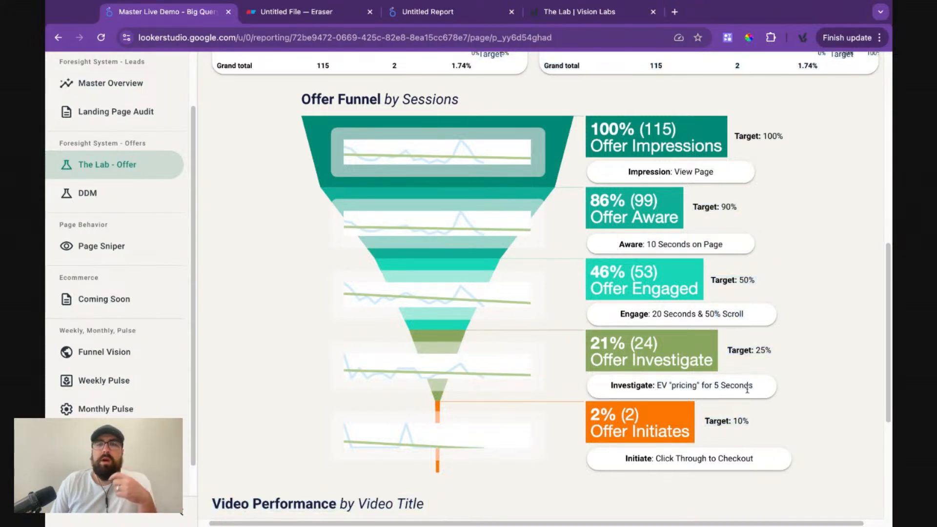
triple_click(669, 385)
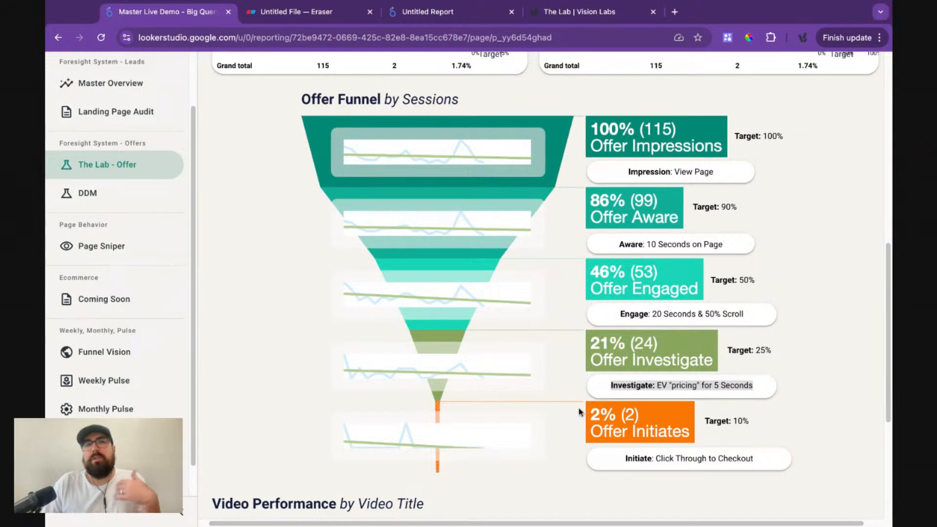
- Switch to the Vision Labs offer page and look at its membership pricing options
click(554, 13)
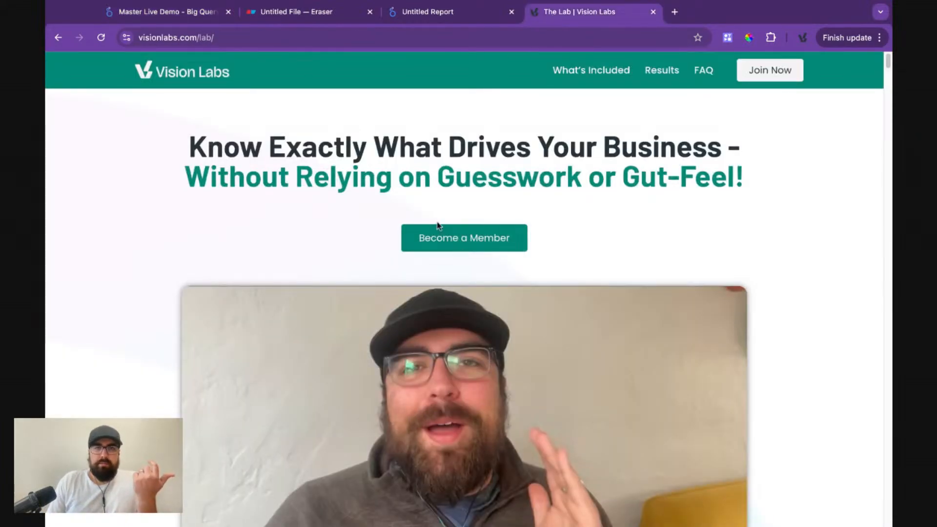
click(439, 237)
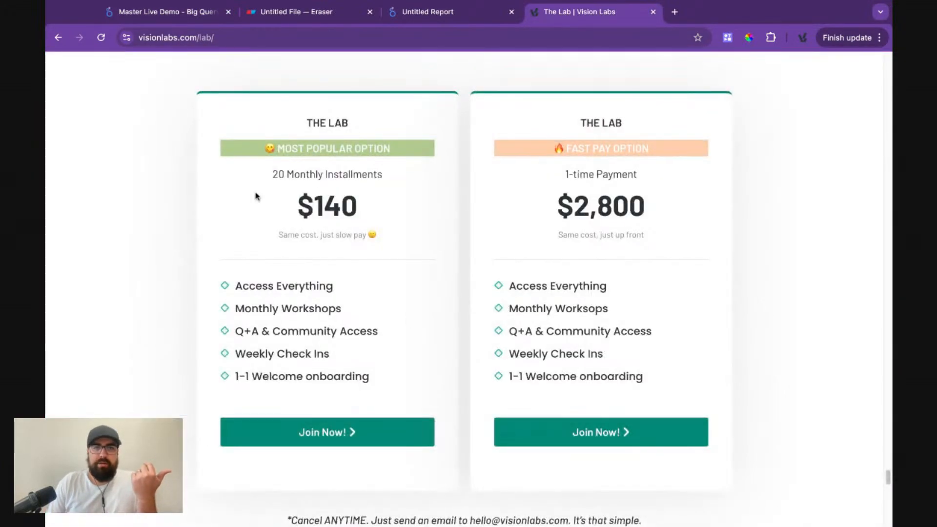
drag(255, 196, 619, 278)
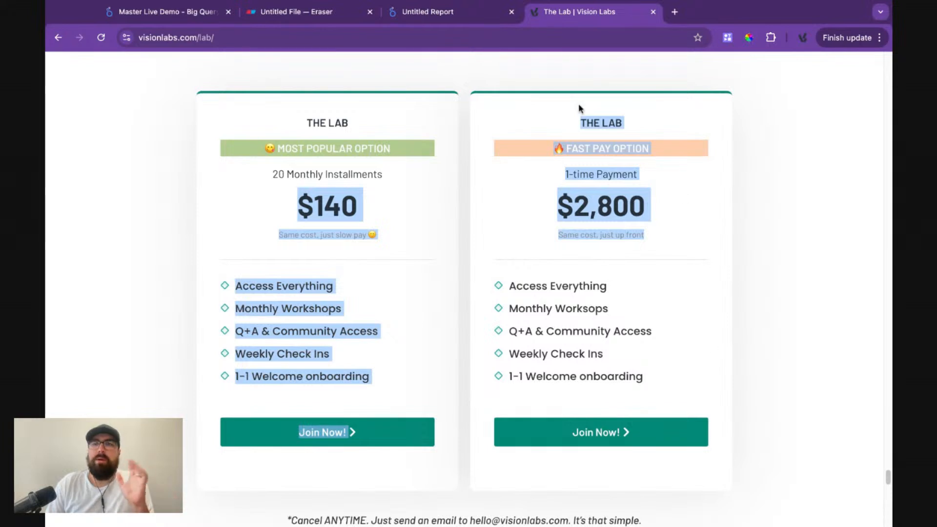
click(792, 137)
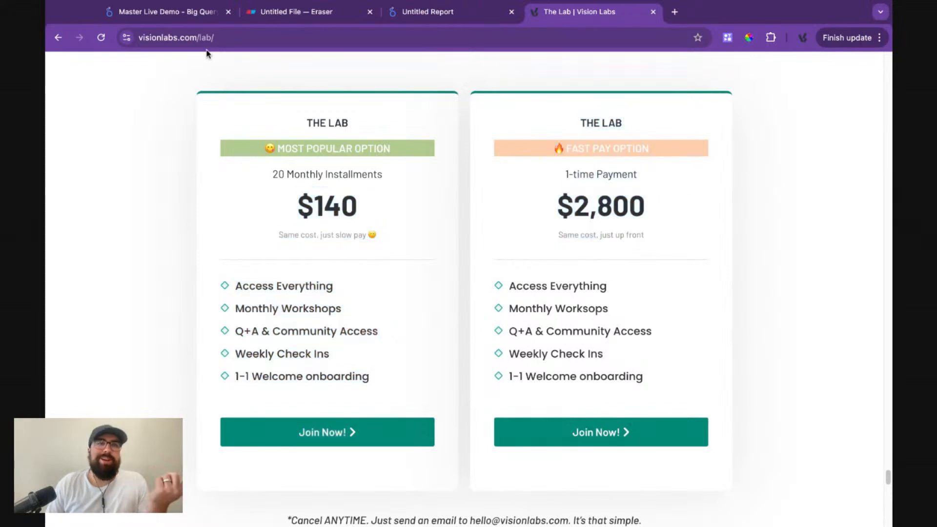
- Return to the Untitled Report and add a second page
click(199, 19)
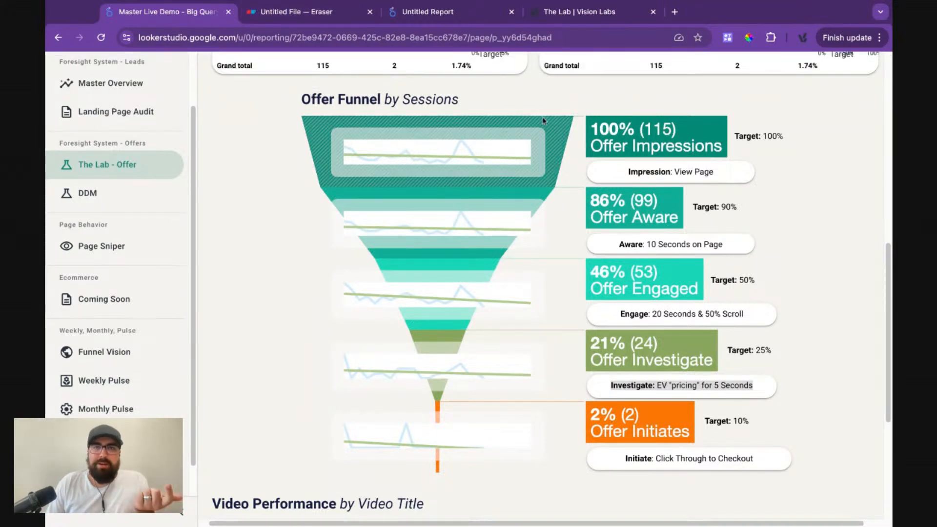
click(436, 18)
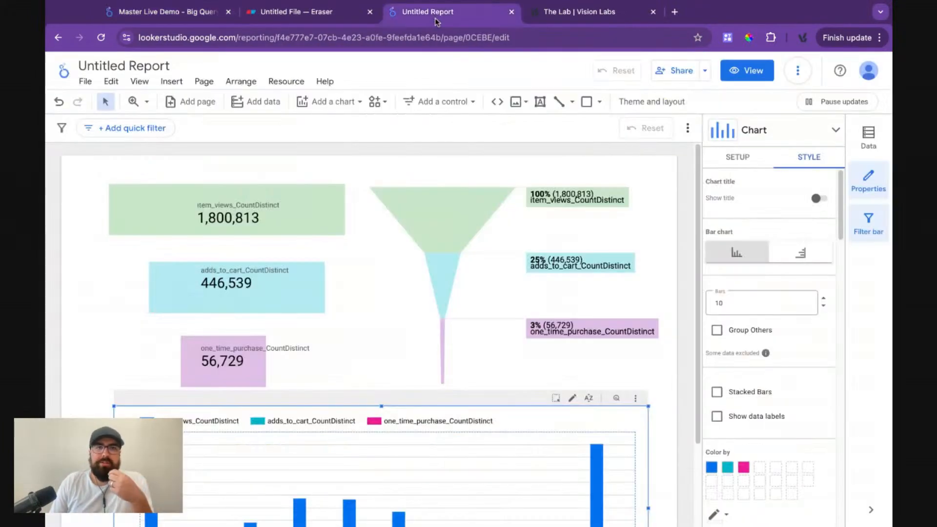
click(198, 105)
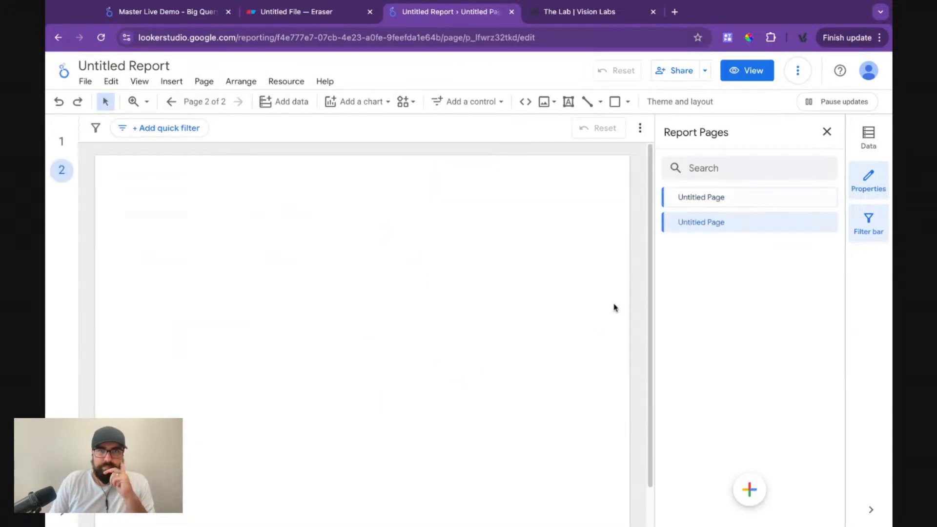
- Insert a Metric Funnel community visualization on the new page, about two thirds of the page width
click(389, 102)
click(300, 147)
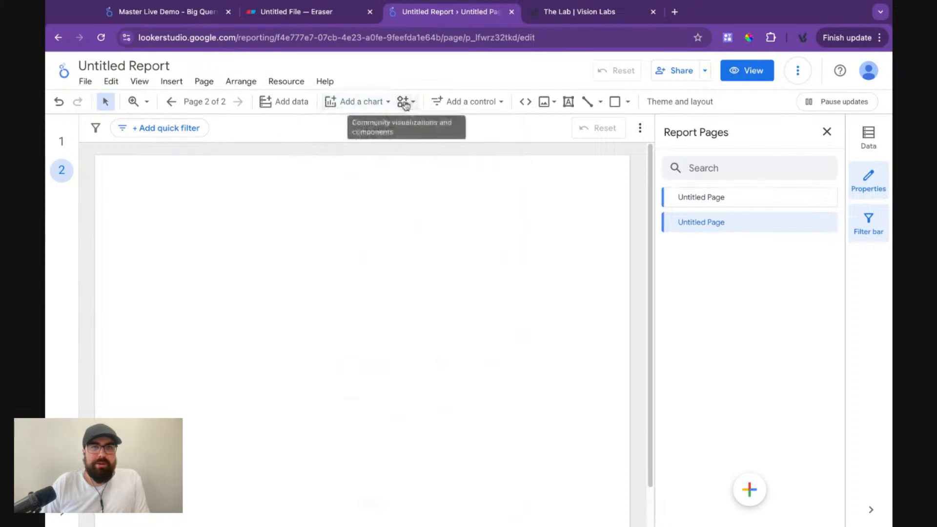
click(404, 104)
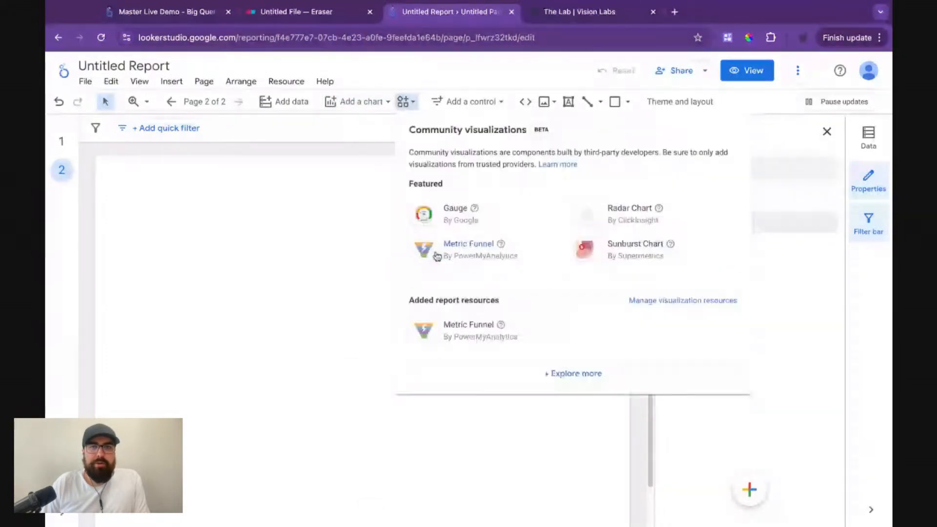
click(437, 256)
click(182, 184)
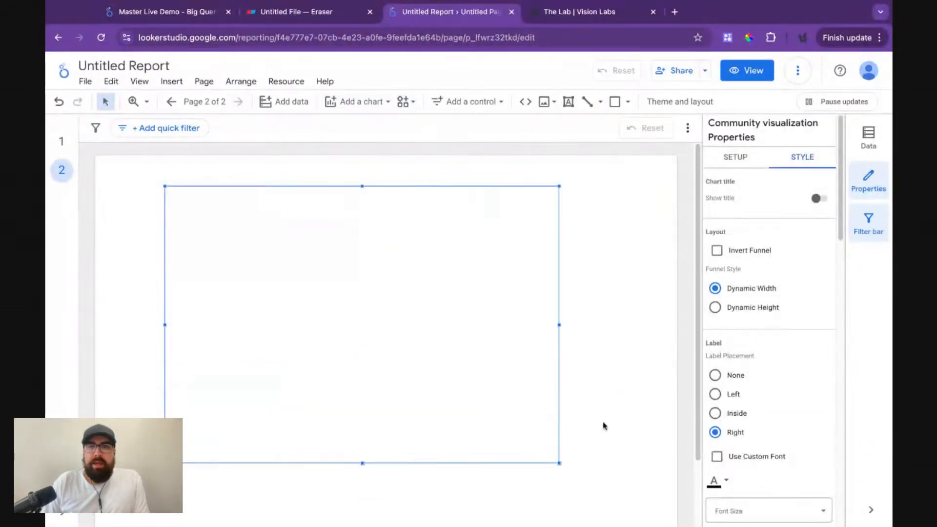
- Replace the funnel's Record Count metric with session_CountDistinct
click(734, 163)
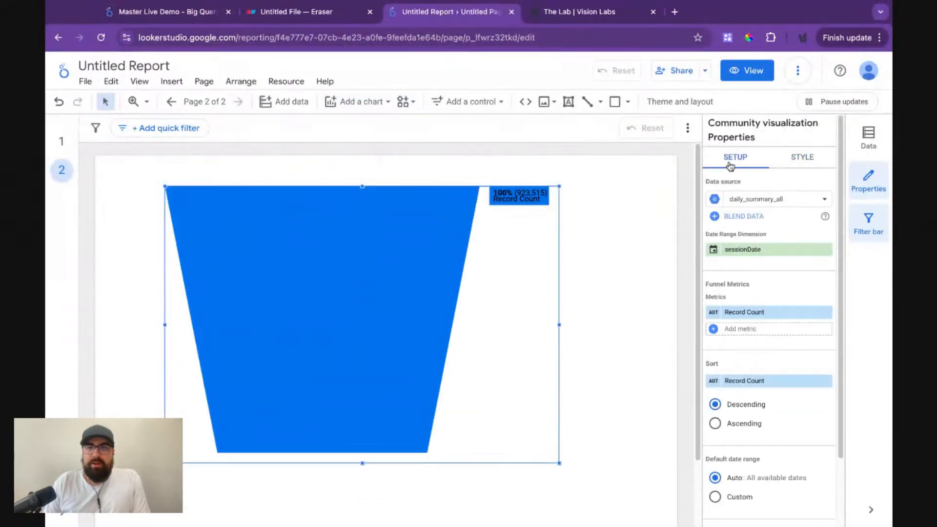
click(754, 315)
click(737, 299)
click(743, 331)
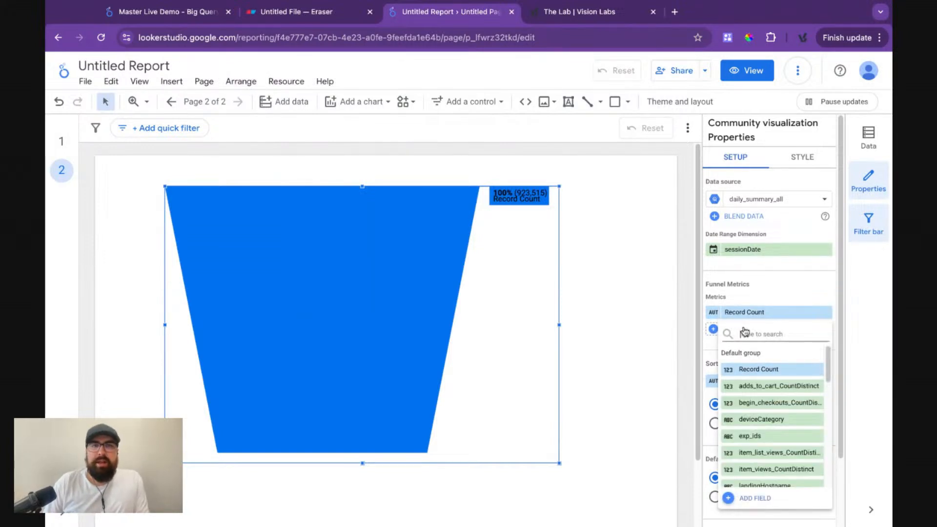
click(754, 313)
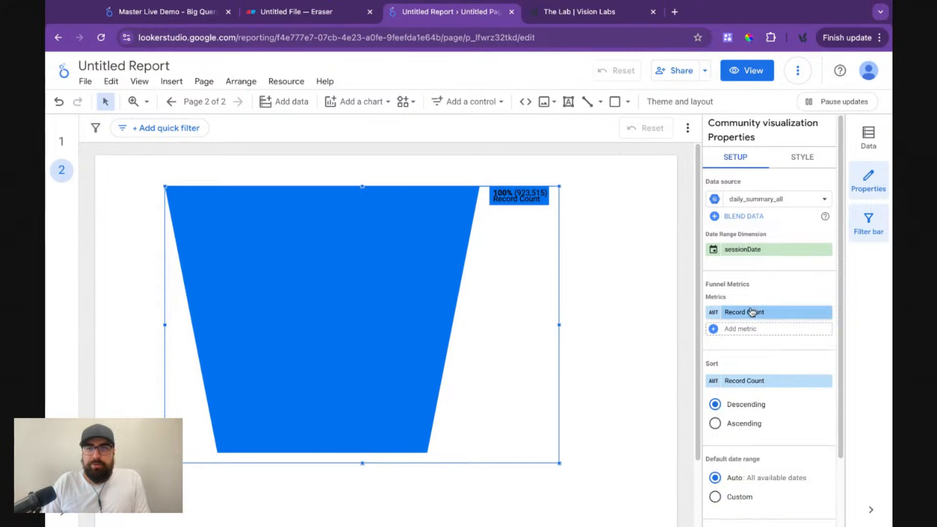
click(766, 326)
click(767, 310)
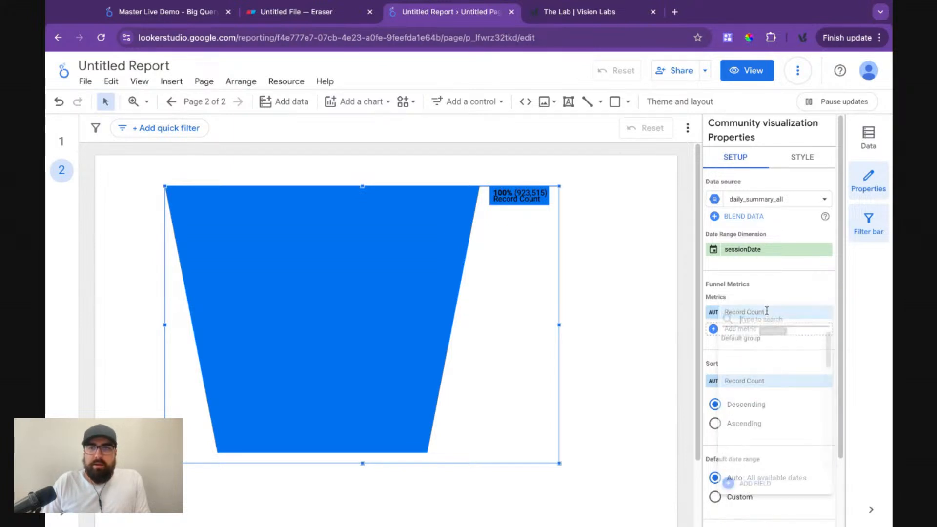
text(sessions)
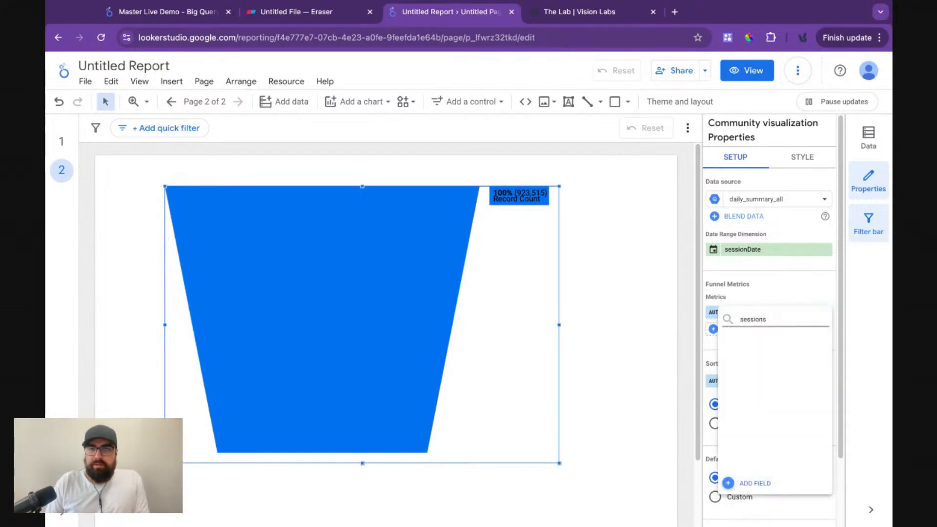
key(BackSpace)
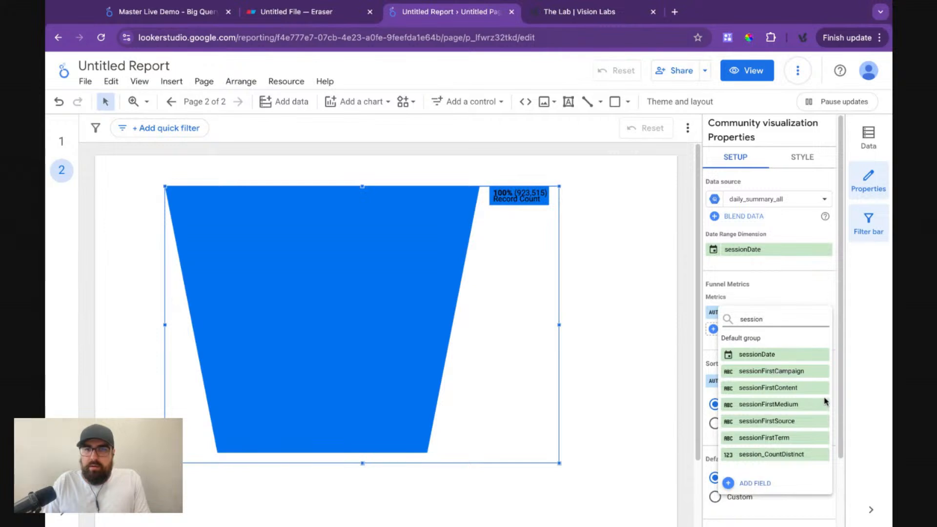
click(803, 457)
click(752, 316)
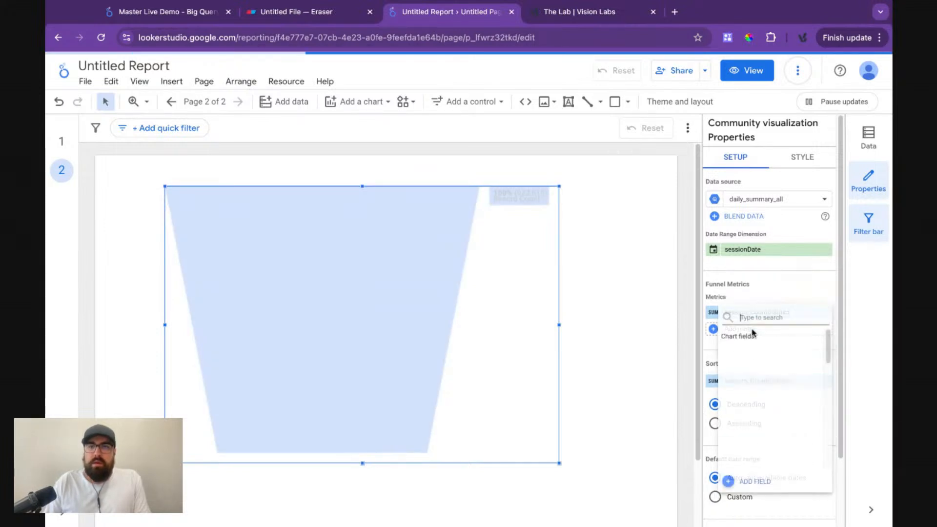
click(756, 302)
- Add adds_to_cart_CountDistinct, begin_checkouts_CountDistinct and the one-time purchase count as funnel metrics, and enlarge the chart to about four fifths of the page width
click(747, 329)
text(add)
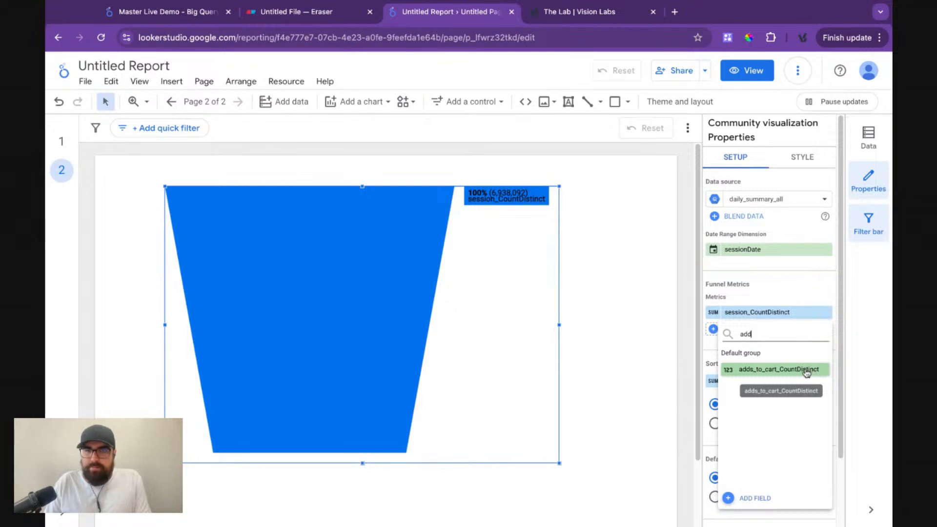
click(806, 370)
click(736, 346)
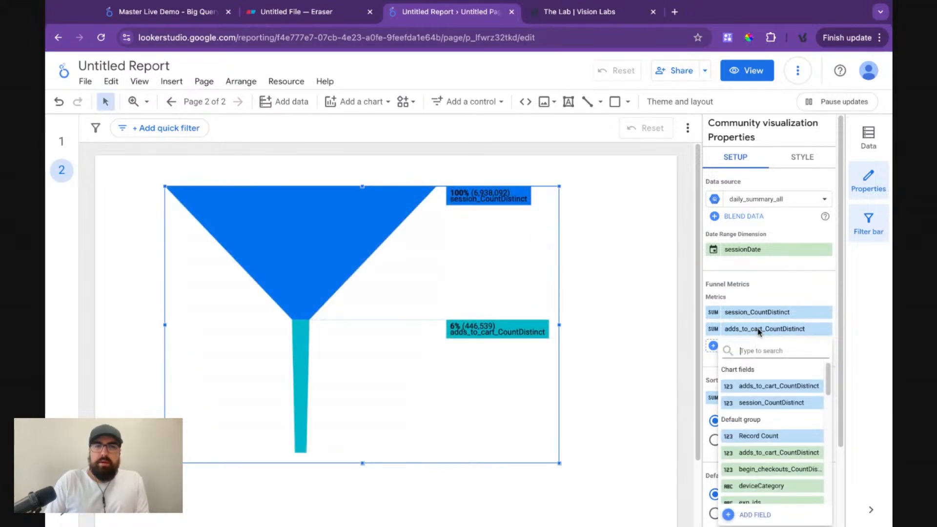
text(be)
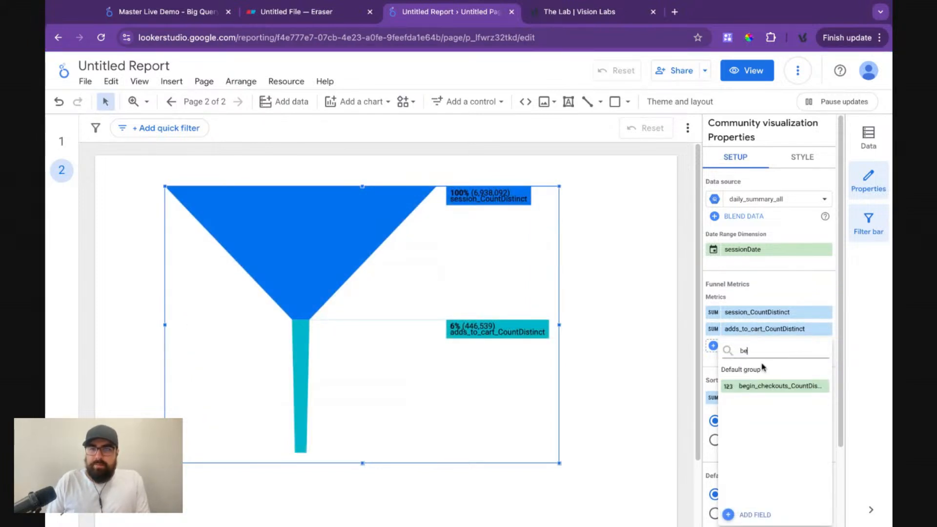
click(761, 386)
click(749, 364)
text(pur)
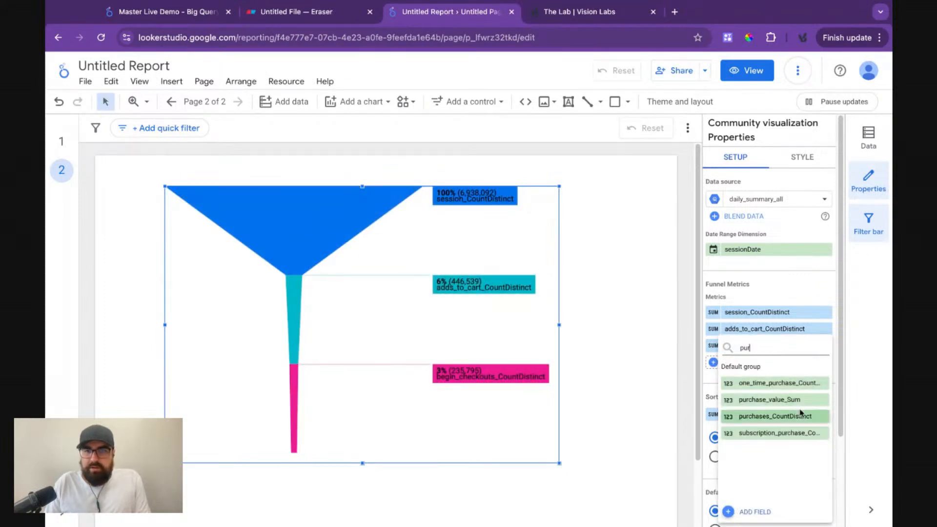
click(807, 384)
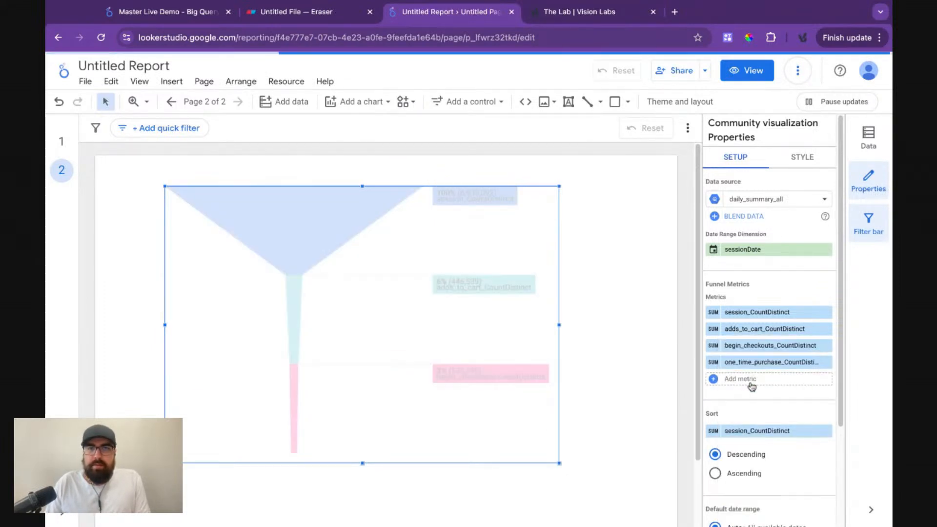
drag(559, 463, 629, 502)
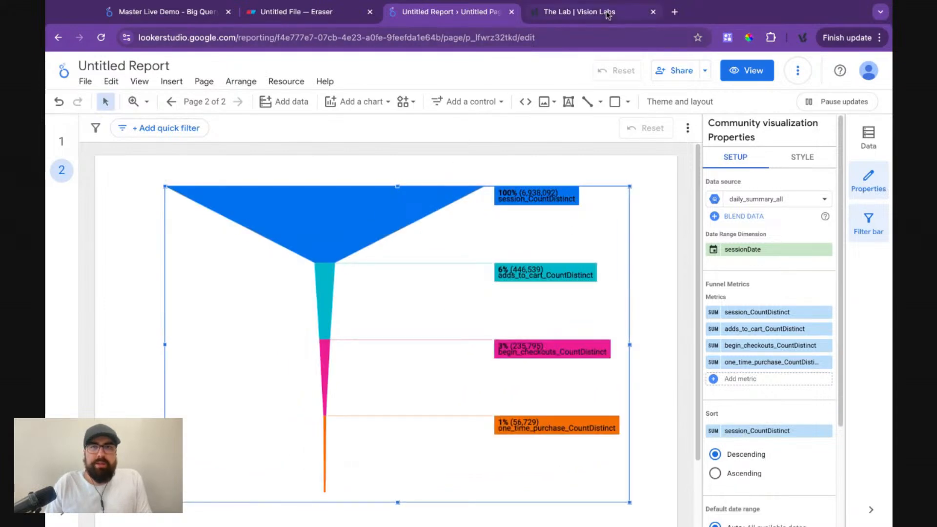
- Look at the Offer Funnel design in the Master Live Demo report and return to the Untitled Report
click(607, 15)
click(178, 14)
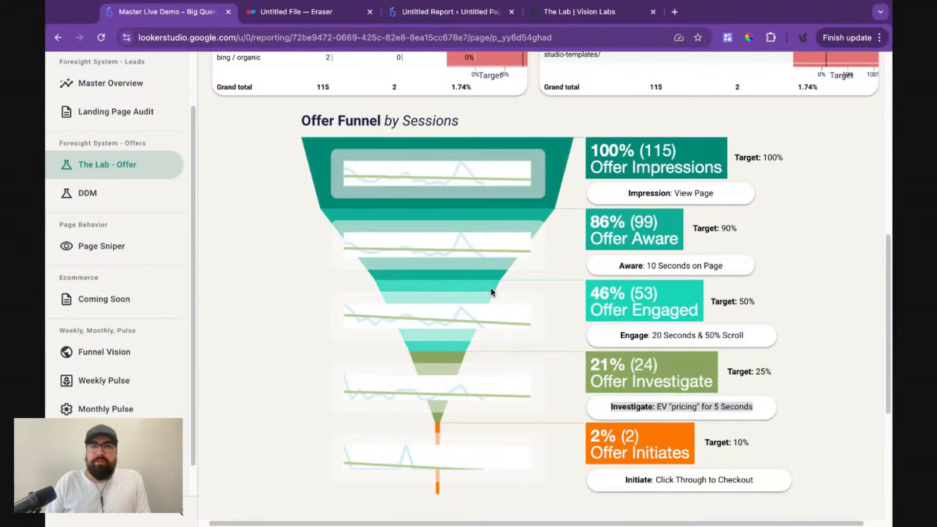
click(459, 14)
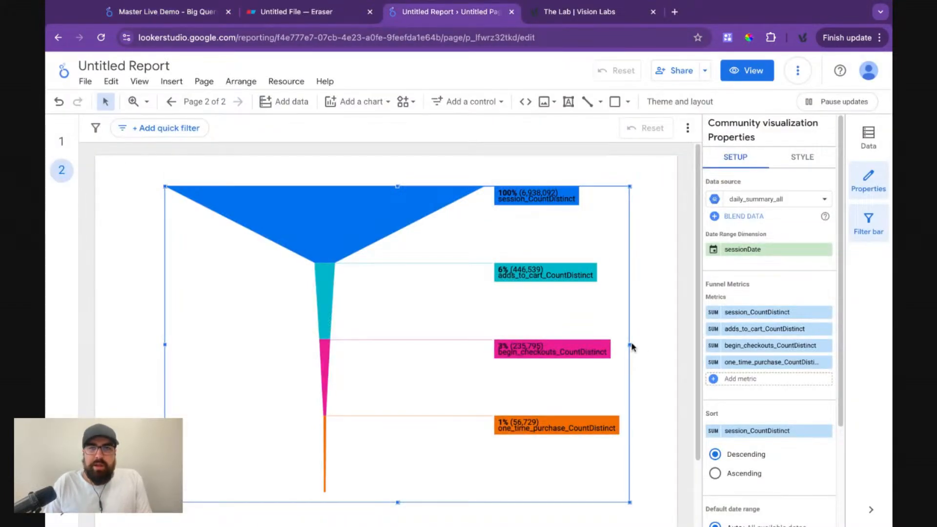
- Set the funnel's cell colors to the Custom Theme palette, keeping the Harmony Light theme
click(802, 161)
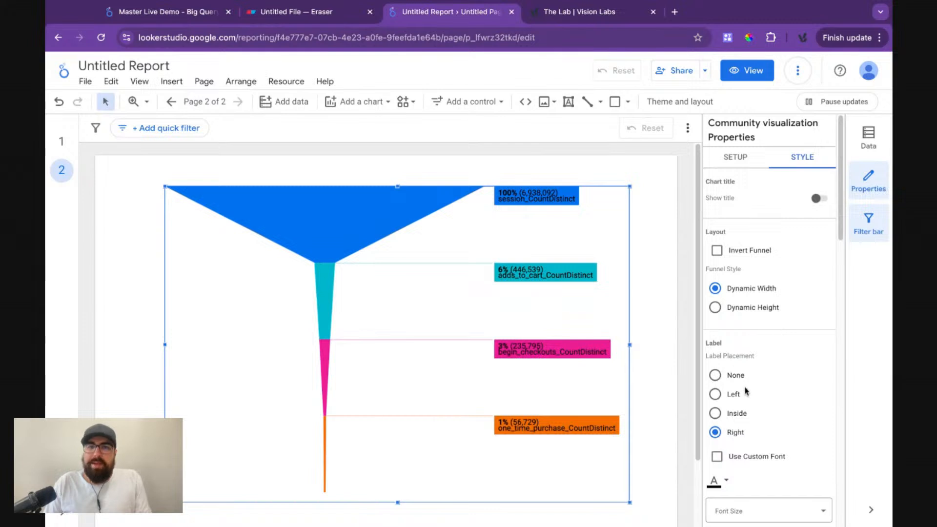
scroll(745, 391, down, 7)
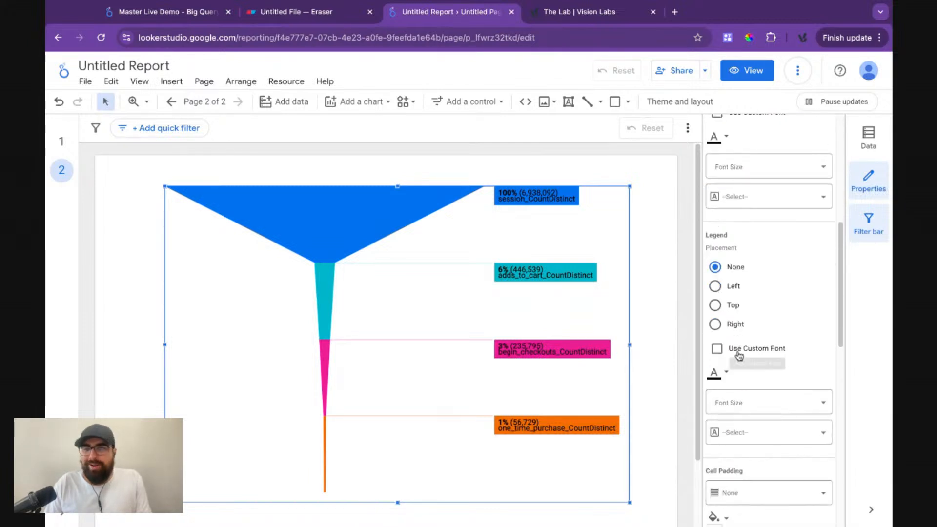
scroll(736, 293, down, 5)
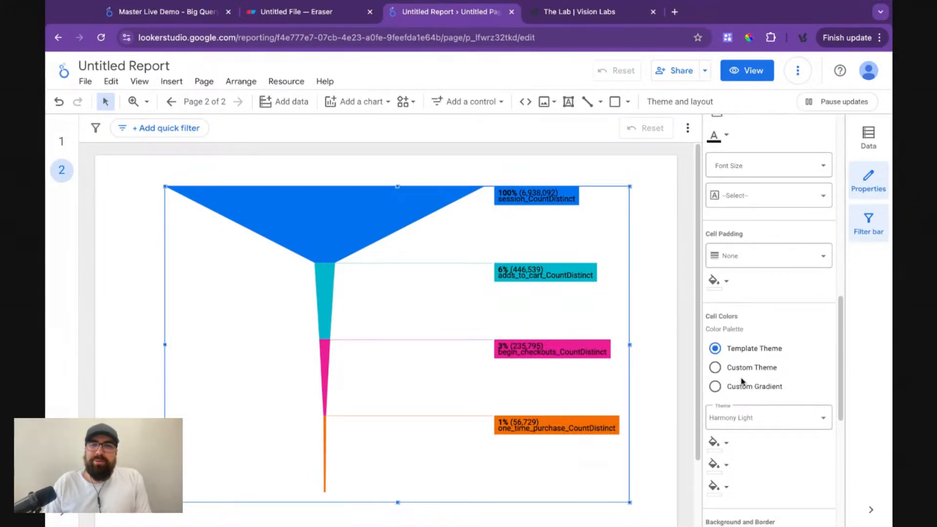
scroll(759, 377, down, 2)
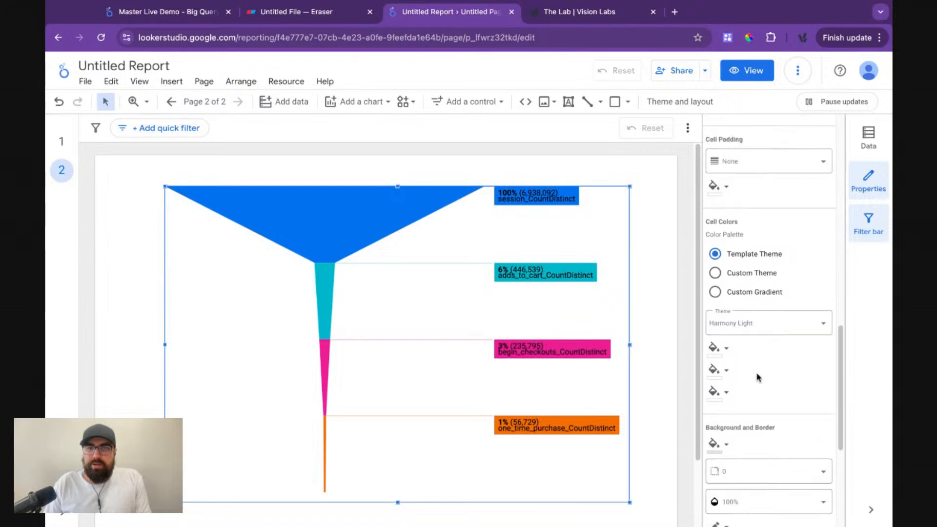
click(776, 331)
click(768, 317)
click(744, 292)
click(741, 275)
click(760, 329)
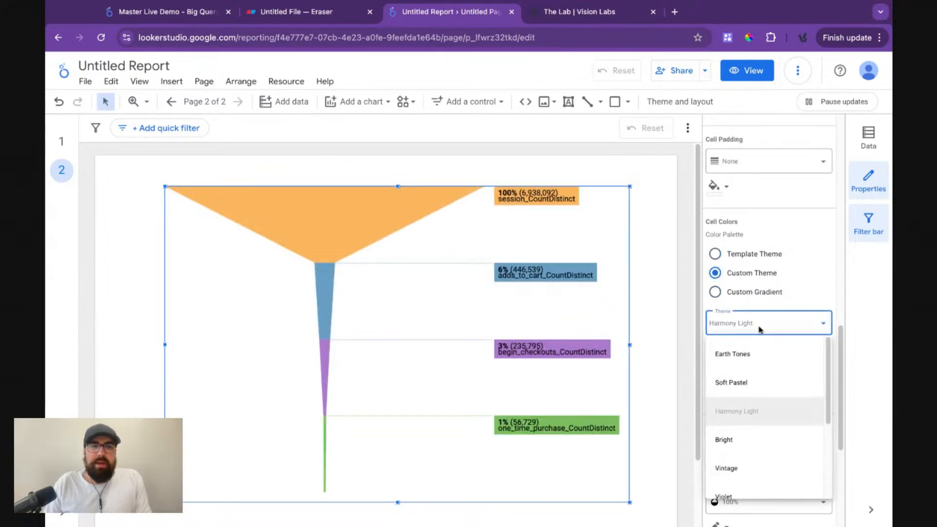
click(759, 328)
- Make the funnel slightly wider and taller and shift it toward the page's left edge, leaving free space to the right of its labels
drag(630, 345, 665, 345)
drag(417, 188, 415, 179)
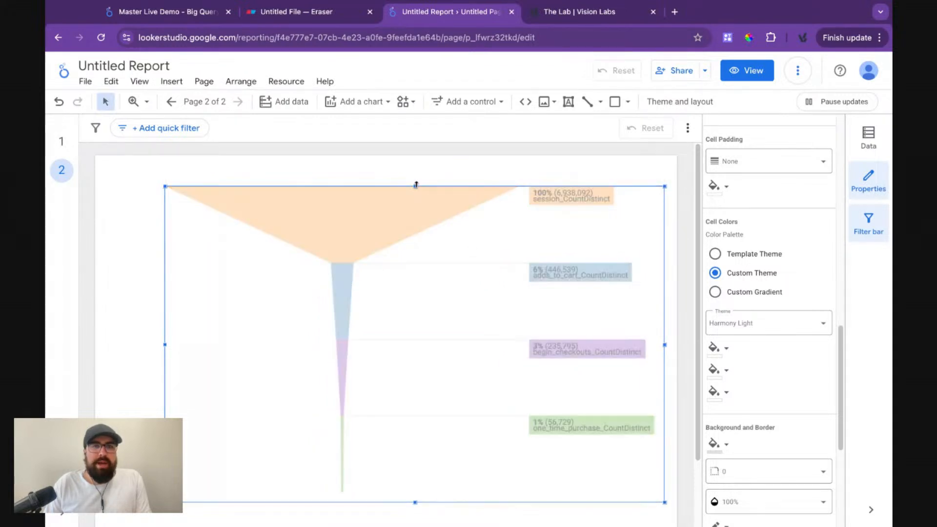
drag(666, 341, 666, 340)
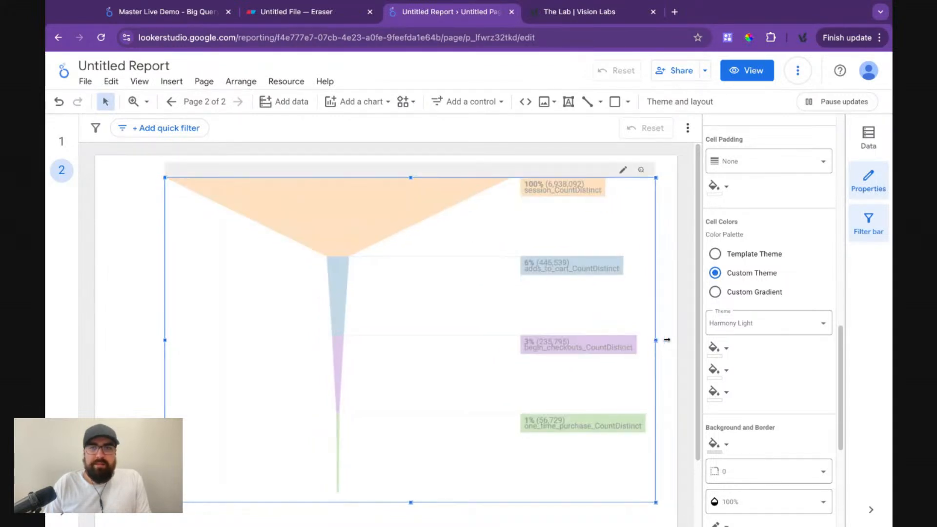
drag(518, 239, 637, 222)
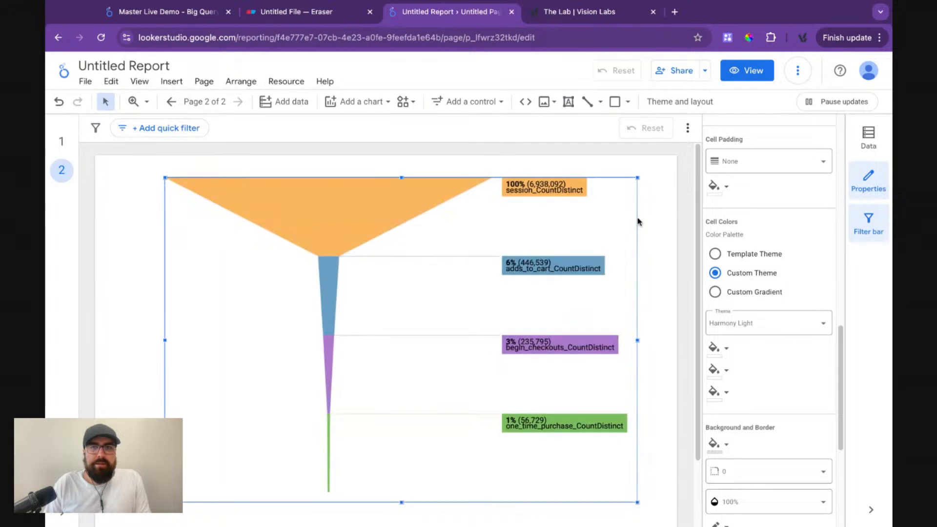
scroll(648, 230, down, 2)
scroll(648, 230, up, 2)
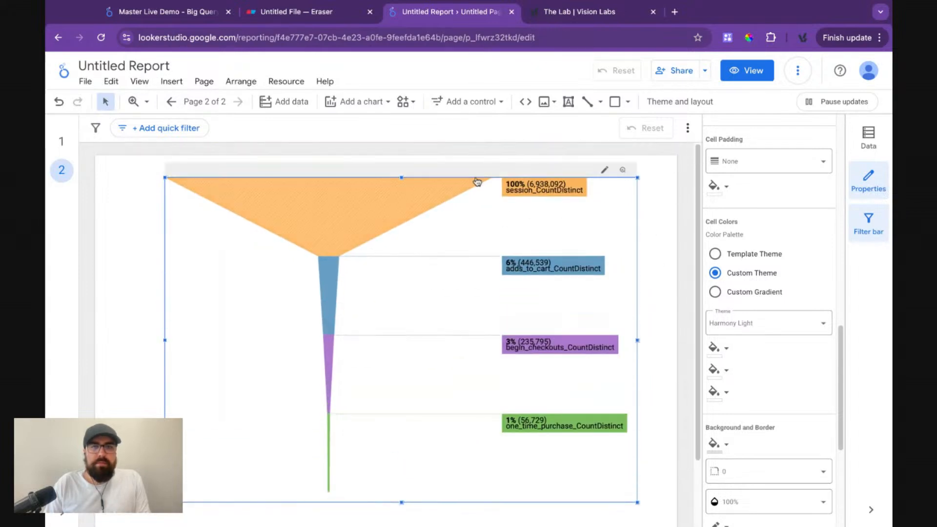
drag(475, 180, 450, 181)
drag(505, 258, 396, 259)
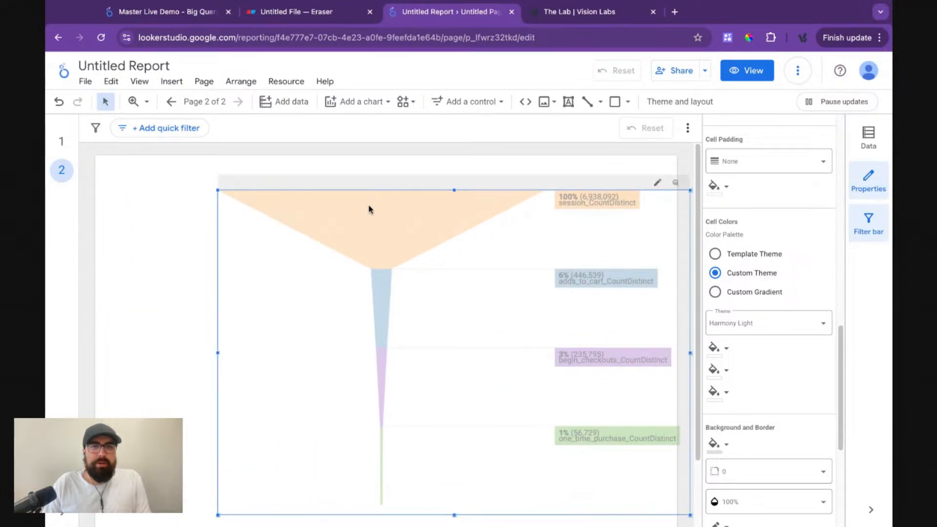
drag(369, 209, 357, 222)
drag(429, 212, 446, 183)
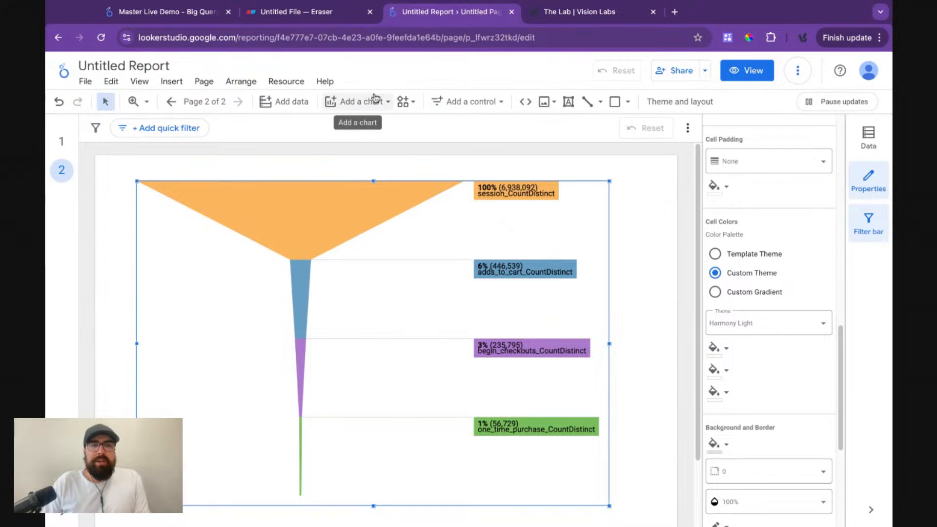
- Insert a sparkline time series chart across the funnel's top stage, nearly as wide as the stage, and center it on the funnel
click(348, 101)
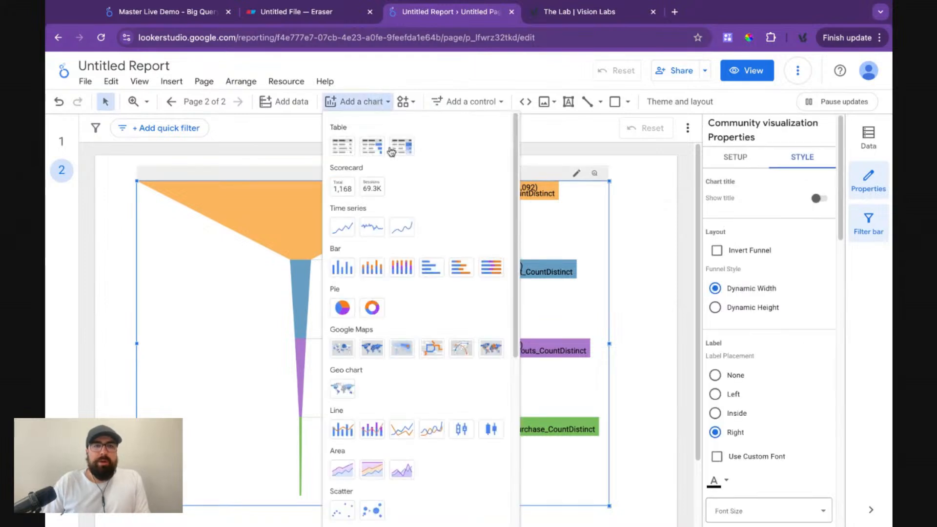
click(376, 229)
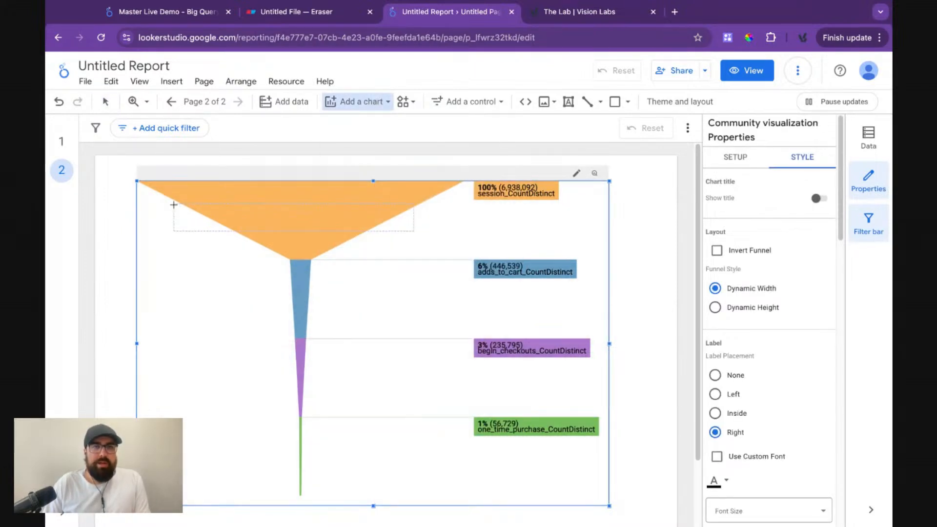
drag(174, 204, 462, 246)
drag(385, 231, 364, 225)
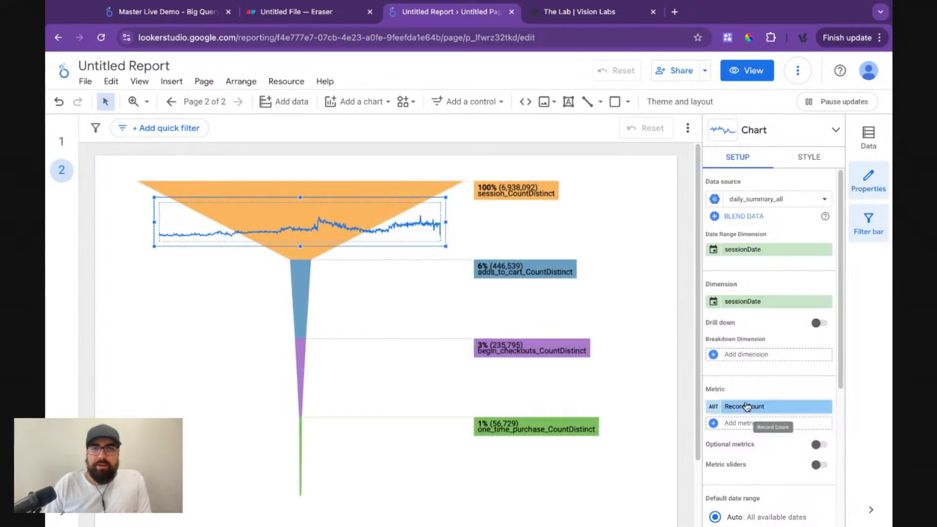
- Set the sparkline's metric to session_CountDistinct
click(753, 413)
text(session)
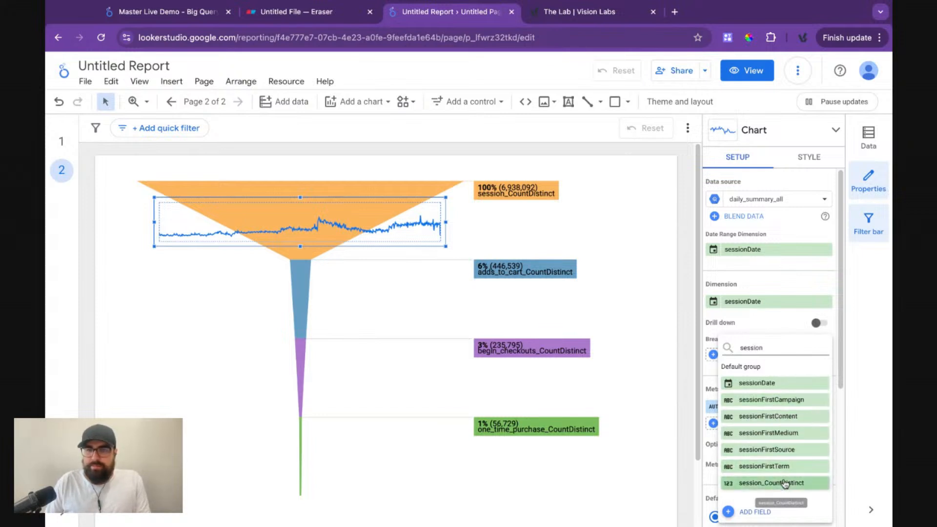
click(763, 482)
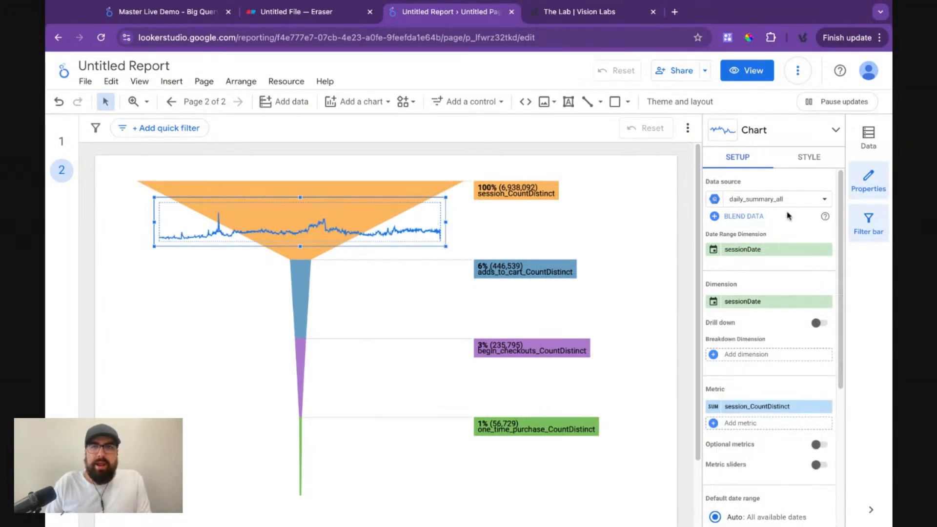
- Change the sparkline's series line color to orange
click(802, 155)
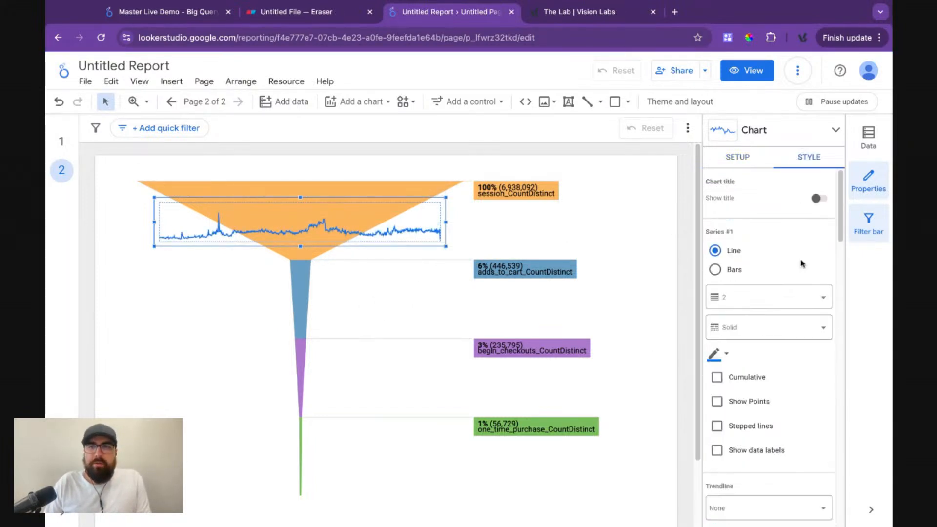
click(717, 356)
click(580, 363)
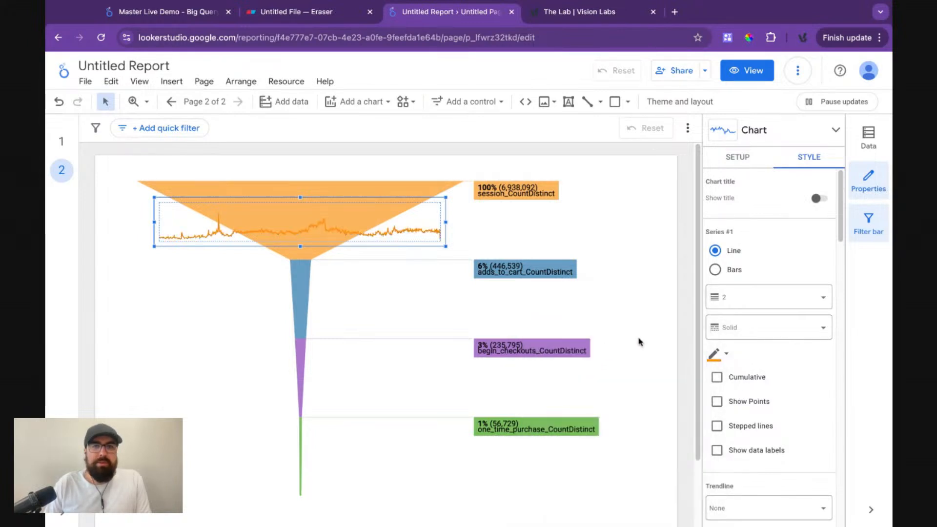
- Fill the sparkline's inner chart background with white
scroll(794, 355, down, 6)
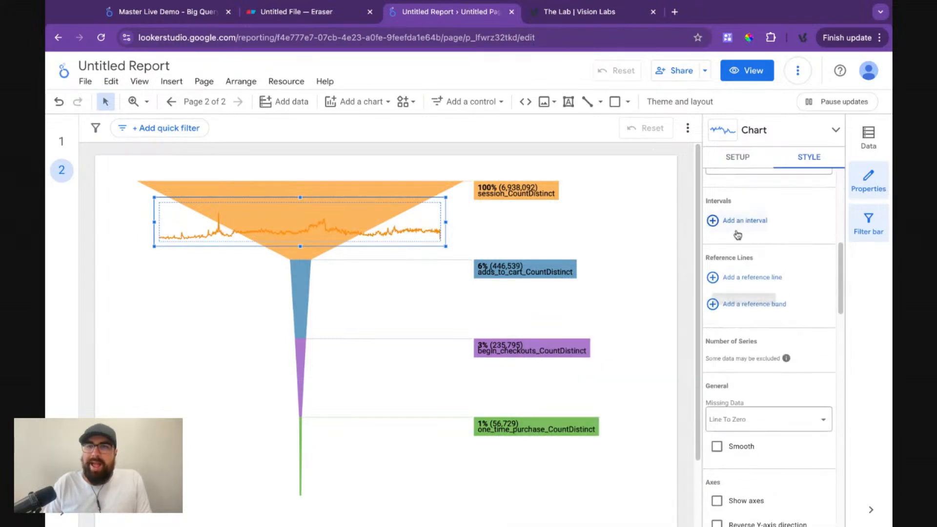
scroll(717, 455, down, 10)
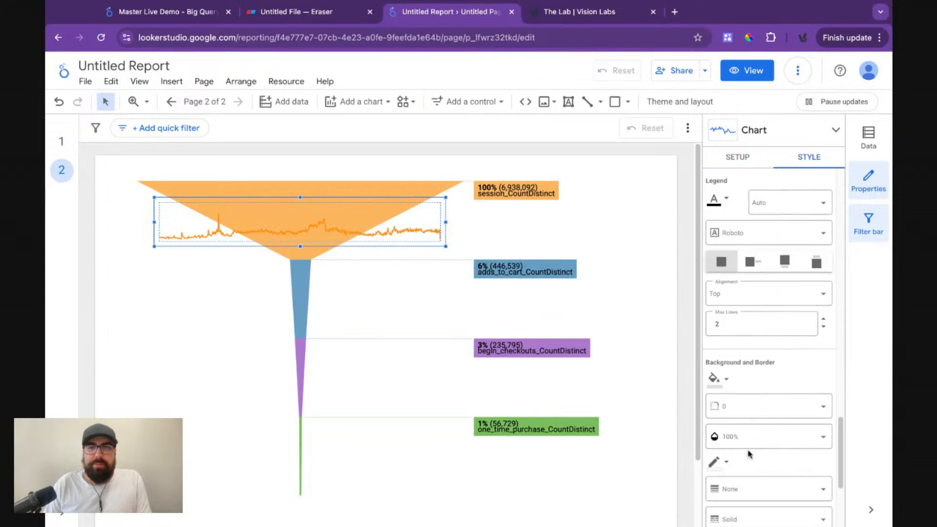
scroll(740, 321, up, 3)
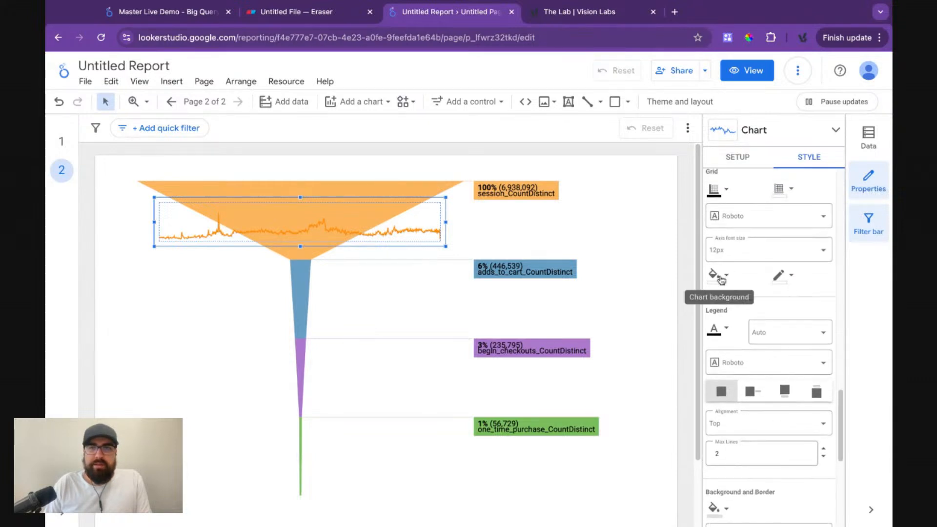
click(720, 276)
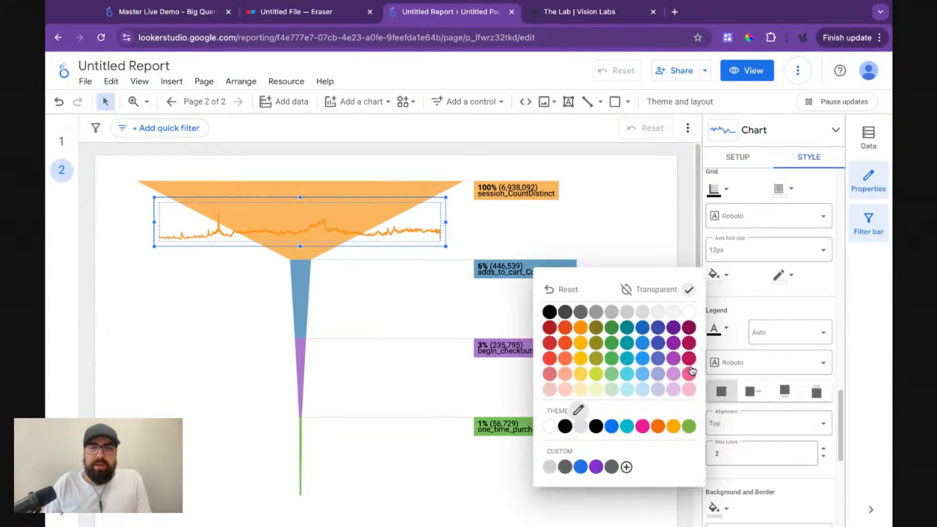
click(690, 312)
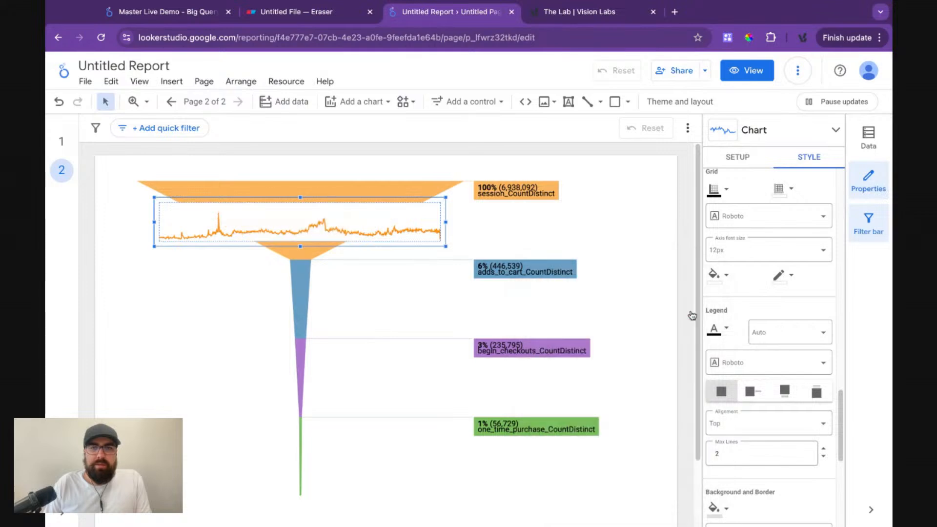
- Try a custom color for the sparkline's chart background, cancel it, and make that background transparent again
click(720, 276)
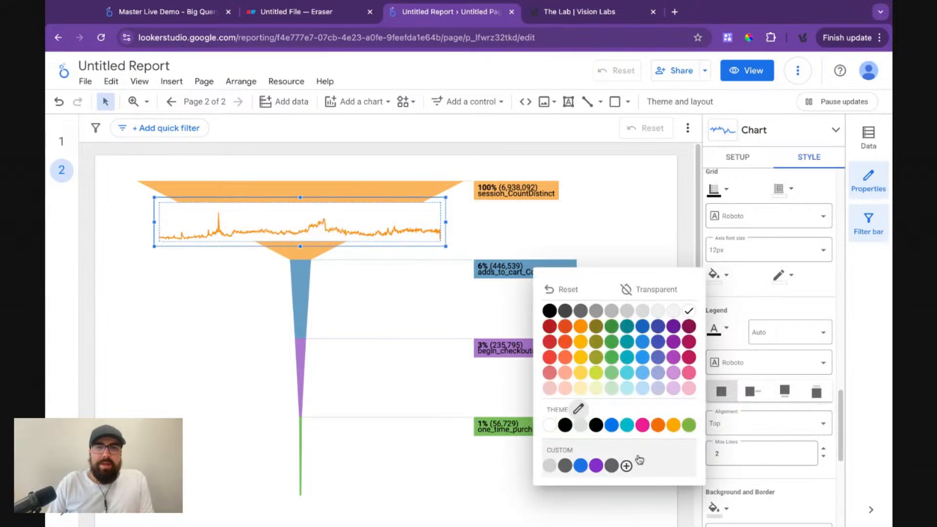
click(627, 466)
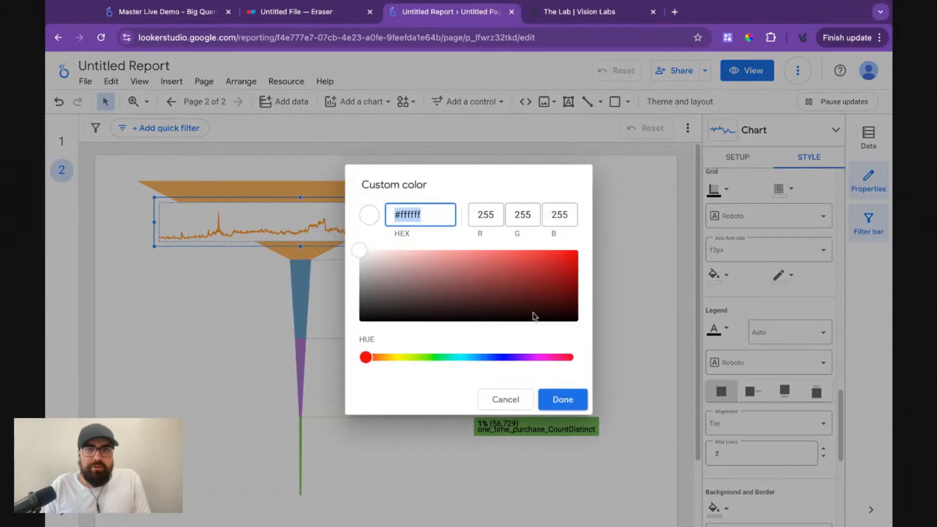
text(#693535)
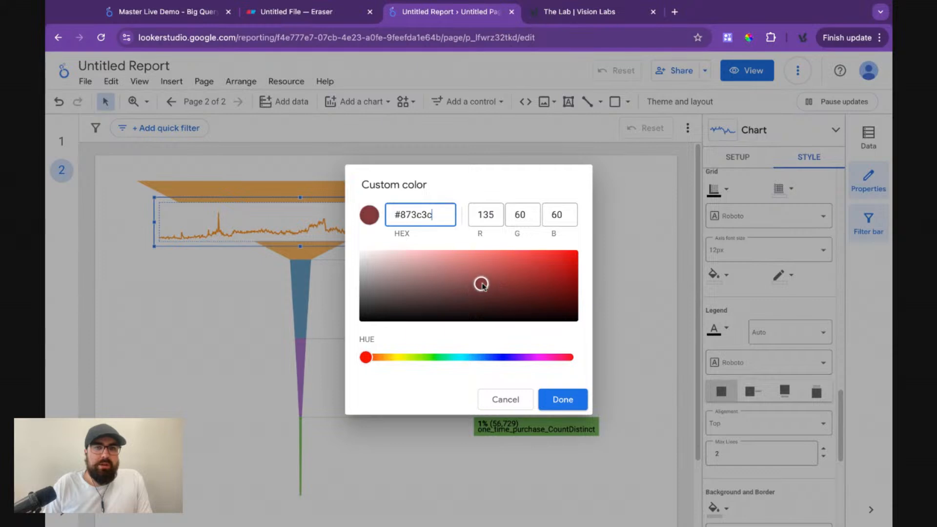
click(505, 400)
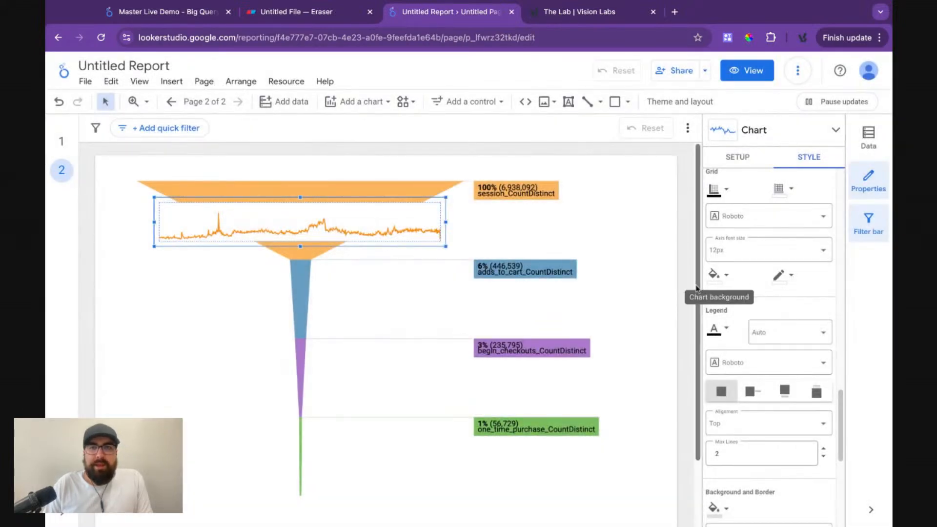
click(716, 275)
click(675, 290)
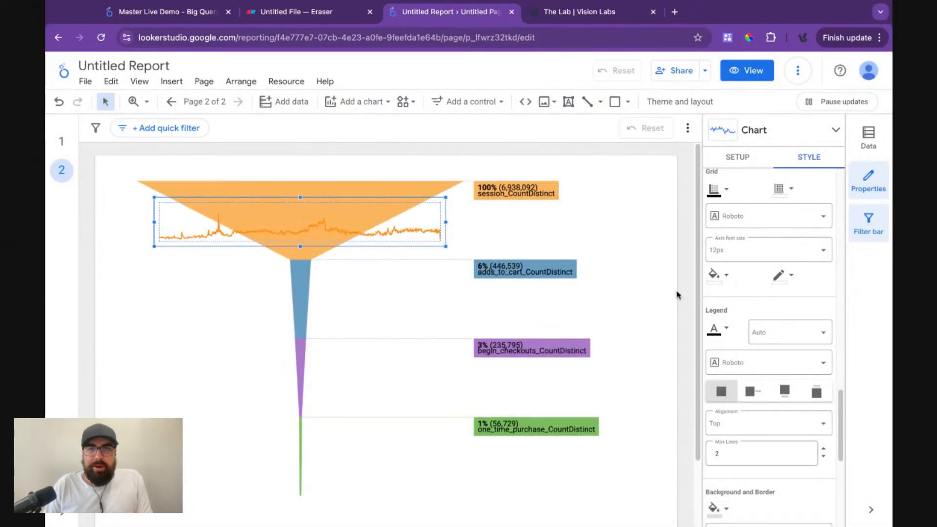
click(717, 275)
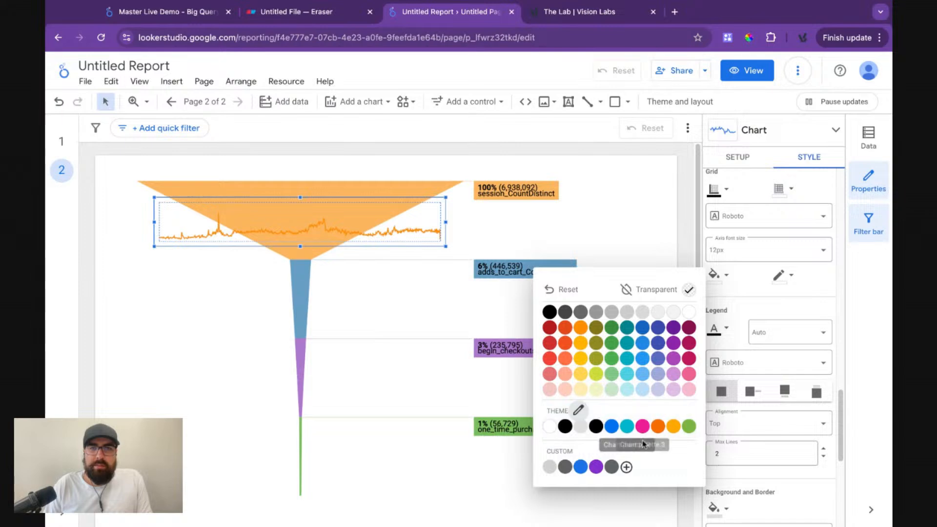
click(626, 468)
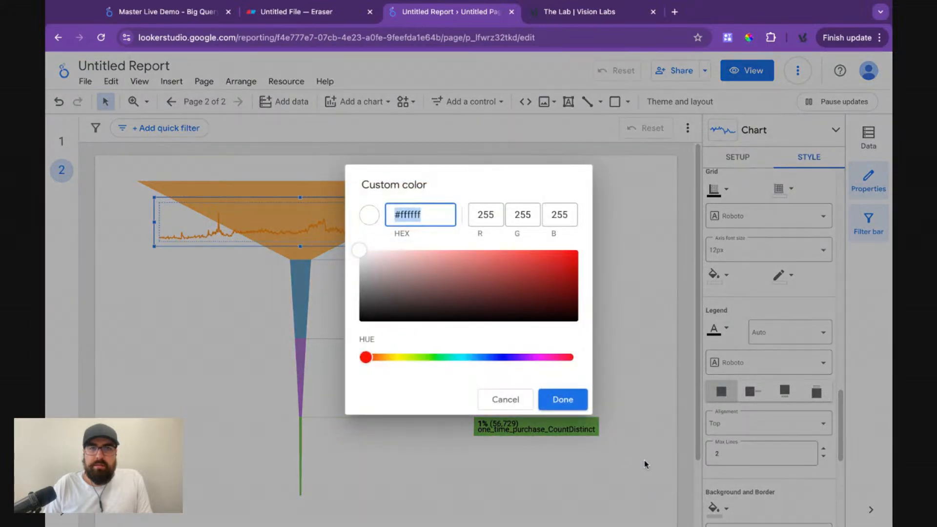
click(504, 399)
- Set the sparkline's overall background to a custom semi-transparent white, #ffffffcf with alpha 81
scroll(781, 351, up, 4)
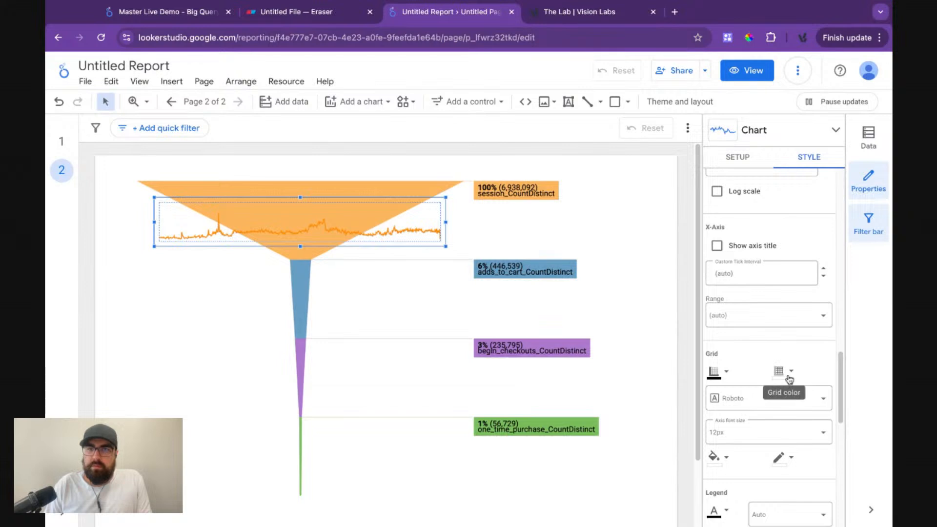
scroll(786, 347, down, 3)
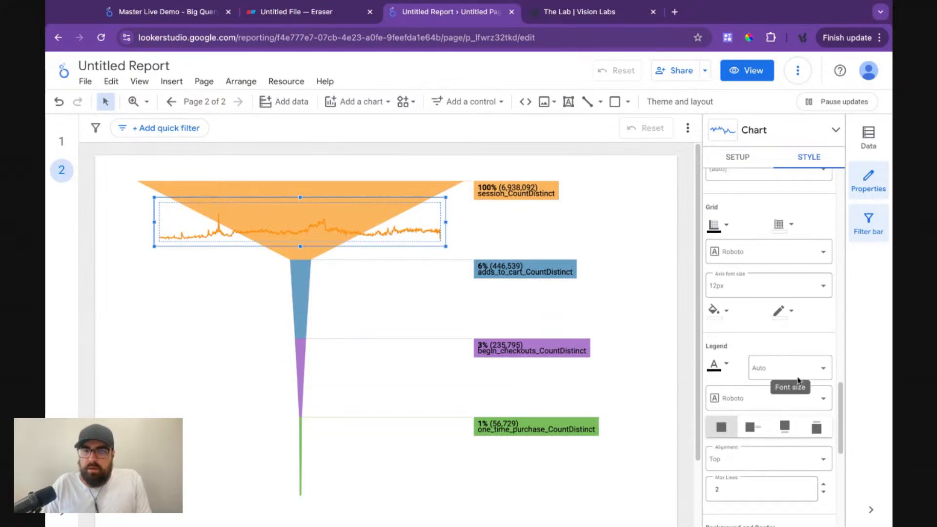
scroll(766, 468, down, 3)
scroll(759, 390, down, 4)
scroll(732, 303, up, 1)
click(720, 236)
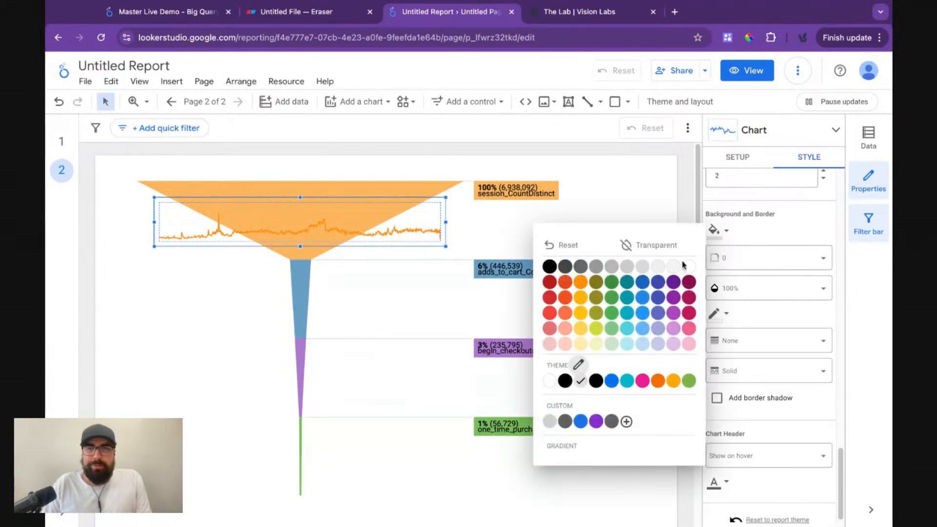
click(626, 421)
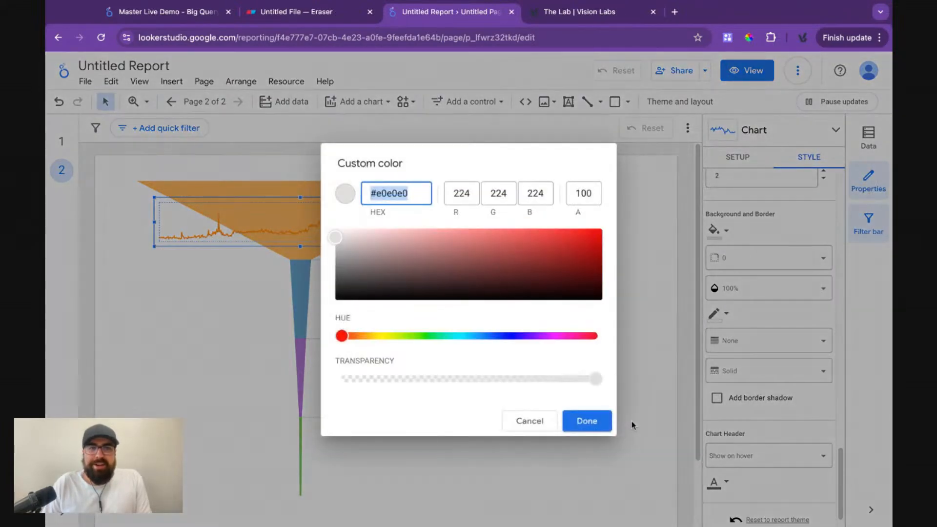
text(#ffffff)
mouse_move(525, 380)
mouse_down()
mouse_move(503, 379)
mouse_move(525, 380)
mouse_up()
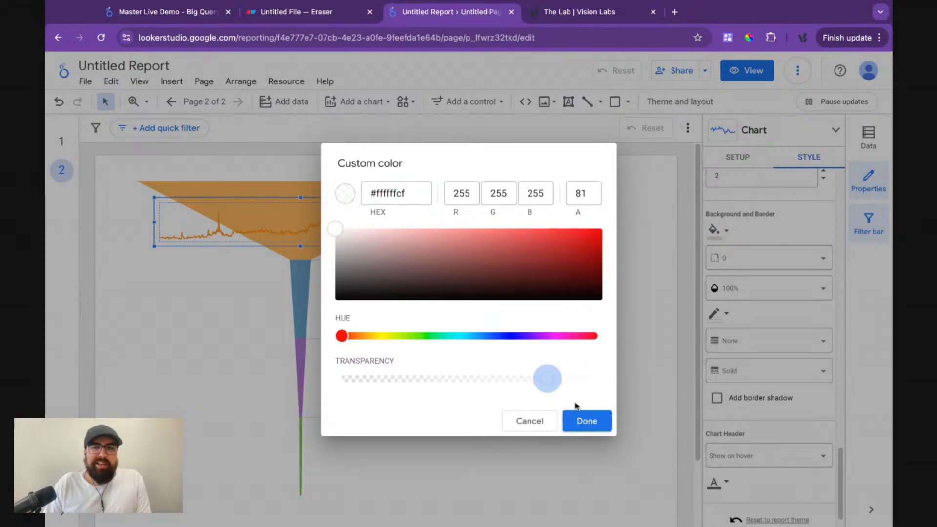
click(590, 420)
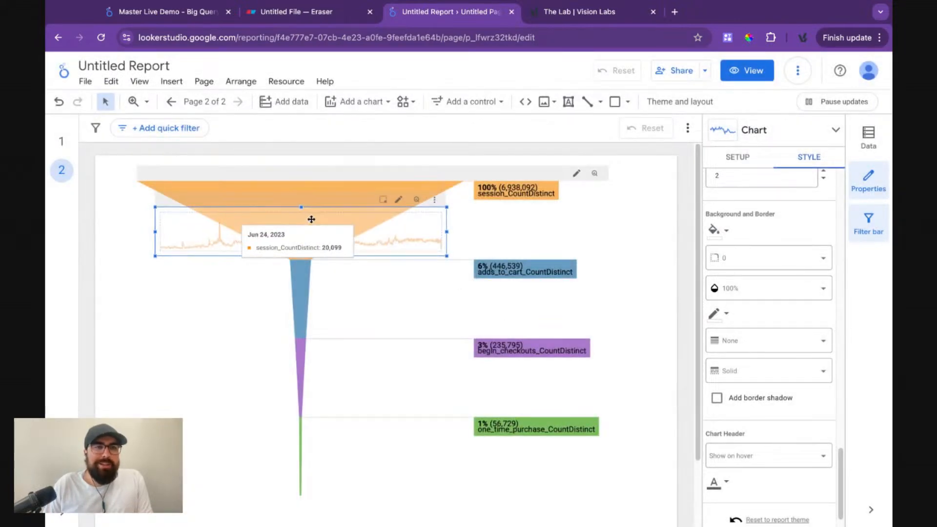
- Center the sparkline over the funnel's top stage and set its border radius to 4
drag(311, 219, 307, 209)
click(761, 257)
scroll(759, 416, down, 2)
scroll(757, 408, down, 5)
scroll(759, 369, up, 7)
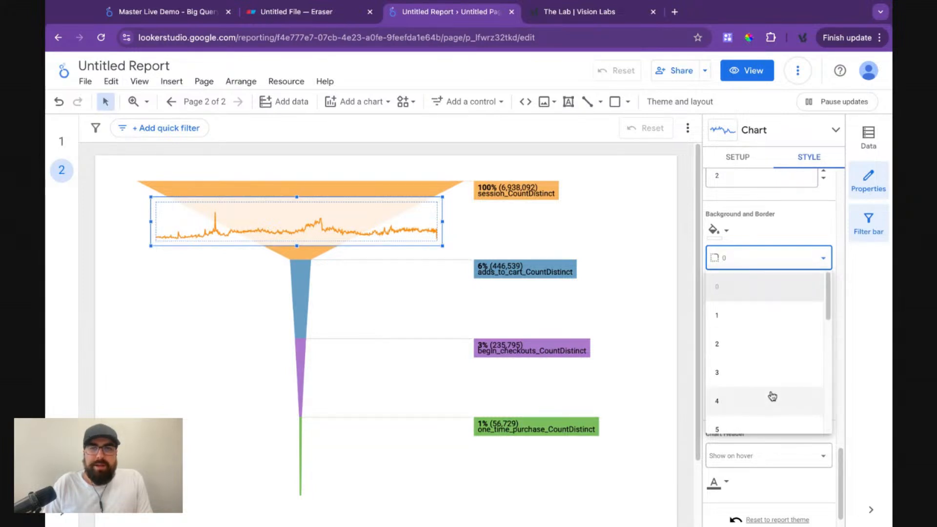
click(769, 398)
click(671, 246)
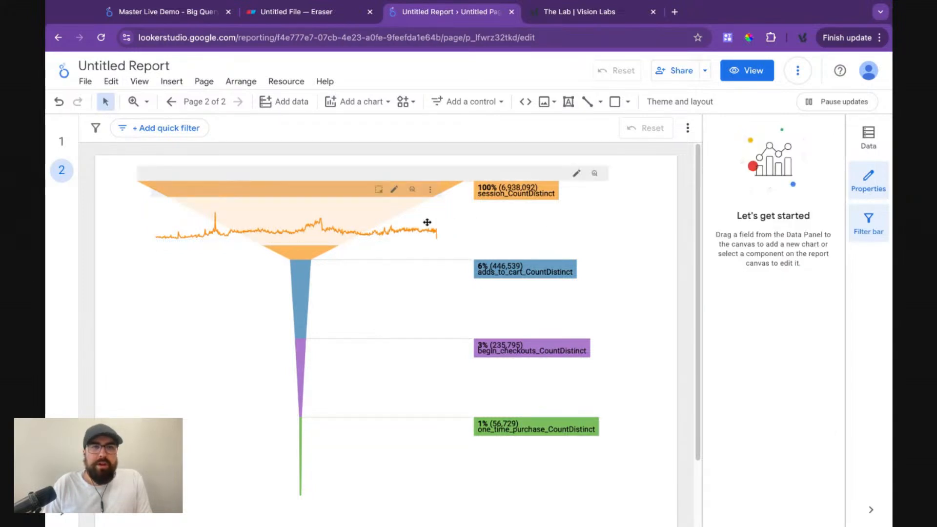
click(355, 215)
click(651, 222)
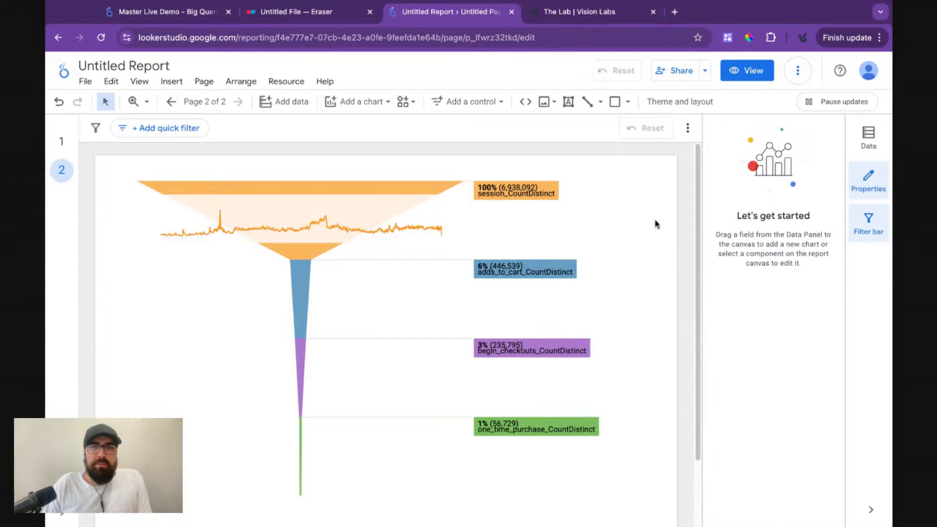
- Check the Offer Funnel's styling in the Master Live Demo report, and return to the untitled report
click(174, 17)
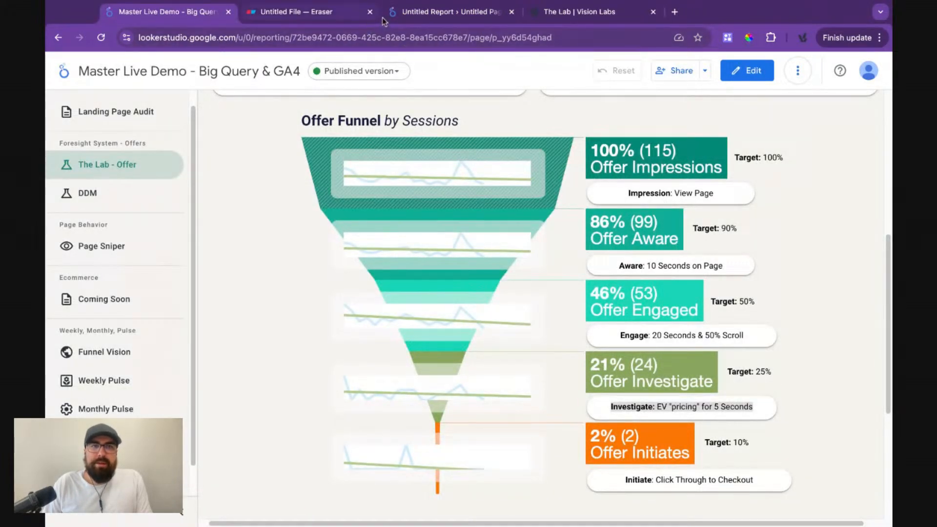
click(434, 16)
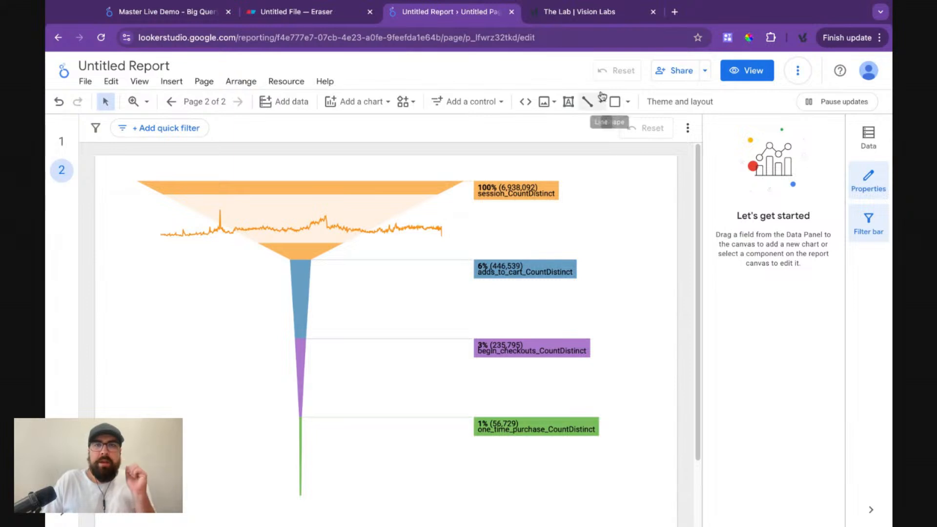
- Set the current page's background to a custom, very pale light blue
click(204, 81)
click(301, 164)
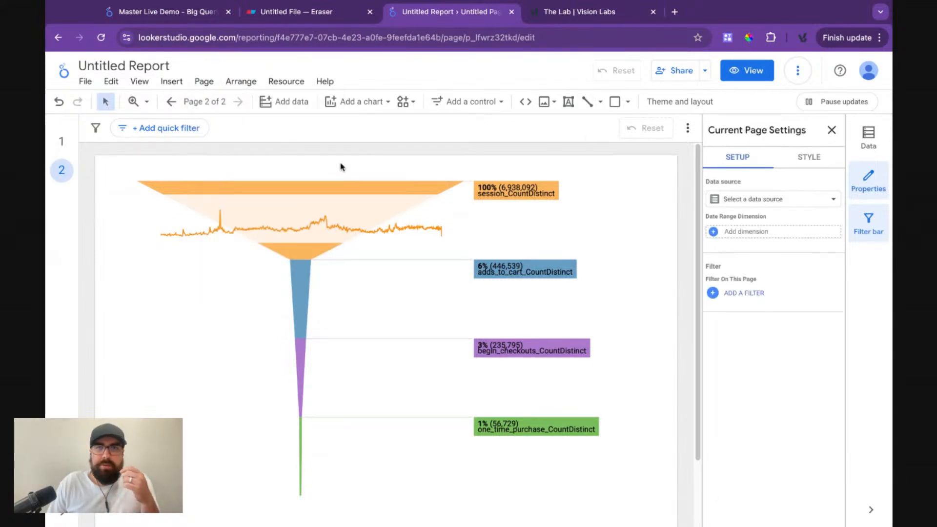
click(810, 157)
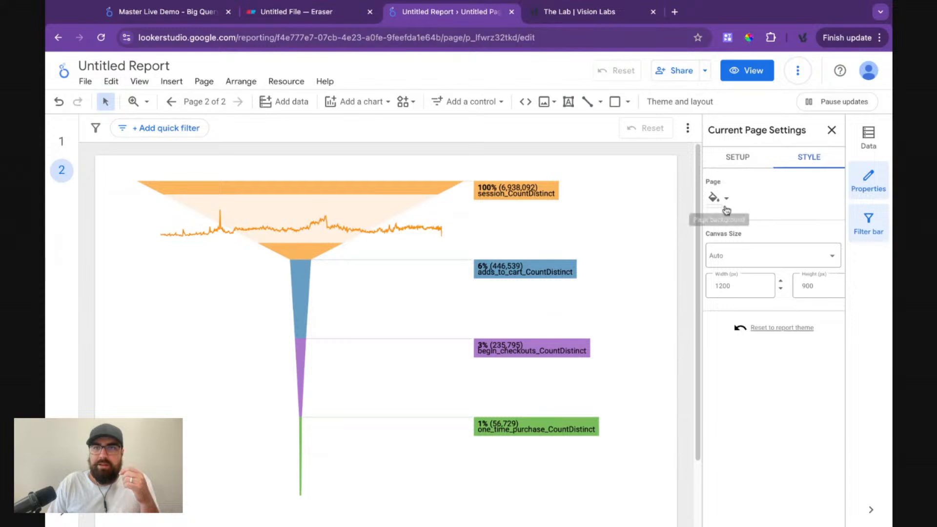
click(727, 198)
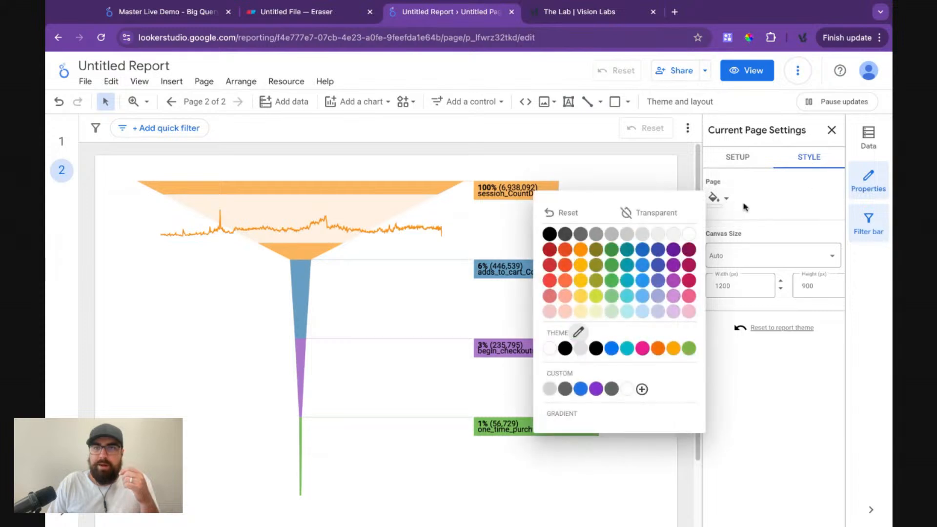
click(642, 390)
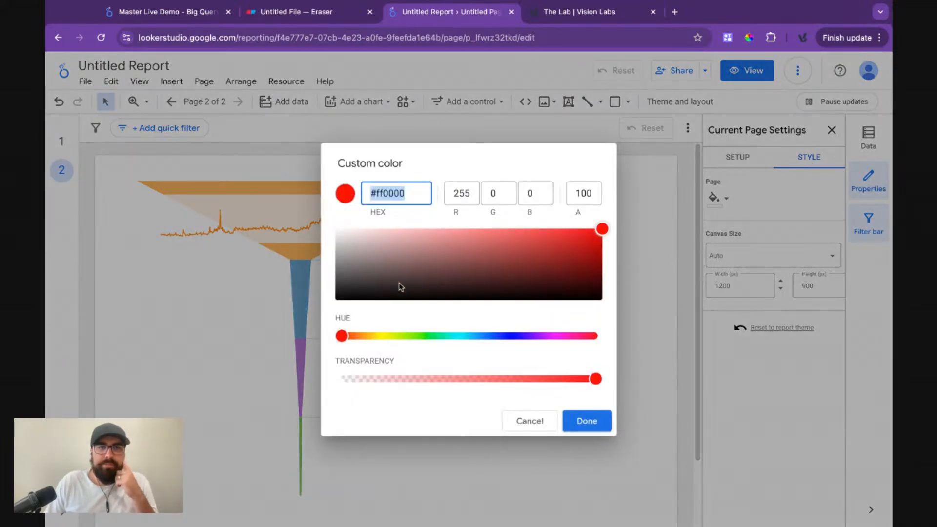
drag(402, 283, 492, 251)
click(517, 335)
drag(516, 335, 507, 335)
drag(470, 246, 350, 228)
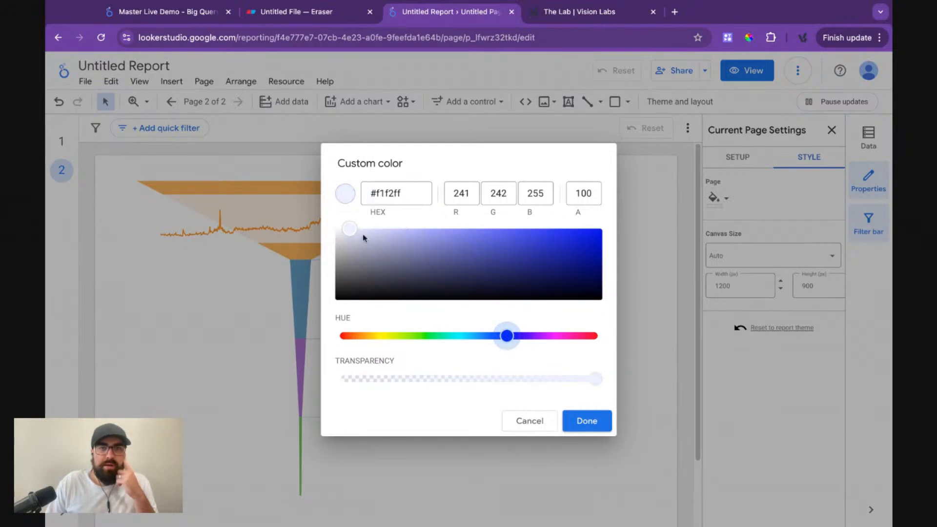
click(491, 335)
click(578, 419)
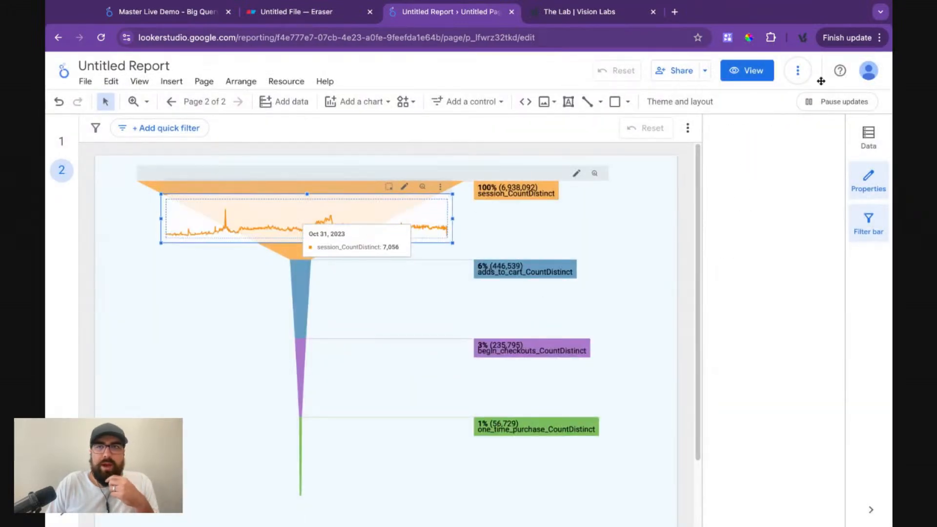
- Preview the funnel page in view mode and return to editing
click(761, 73)
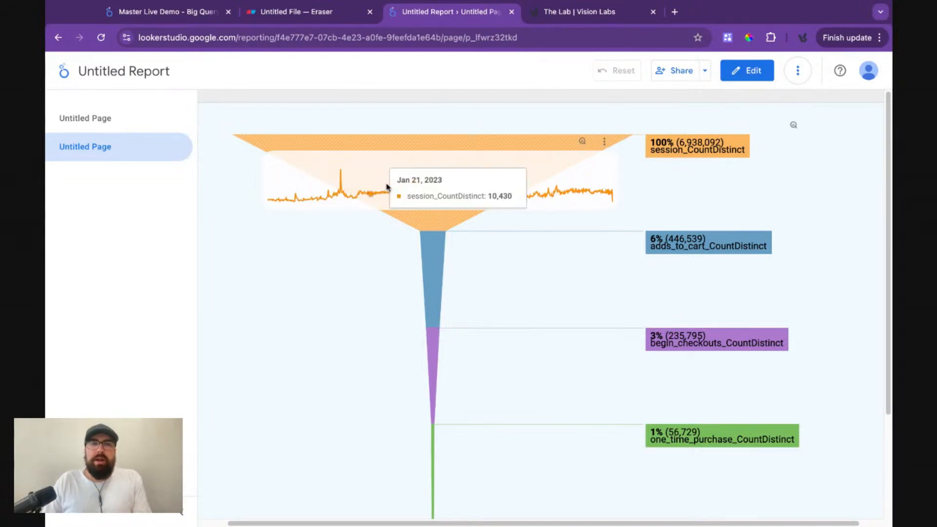
click(745, 71)
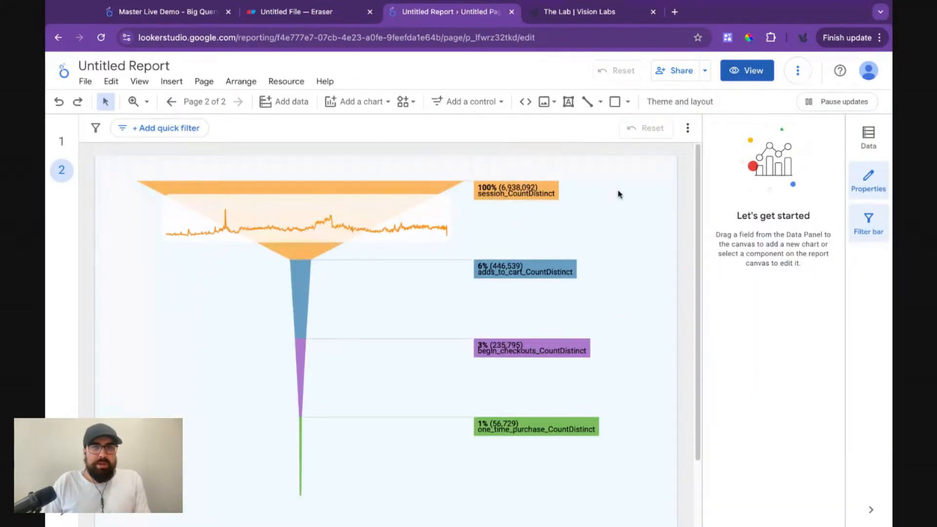
- Select the funnel and sparkline together and shrink them to roughly two thirds of their width, leaving space above the funnel
drag(632, 177, 611, 180)
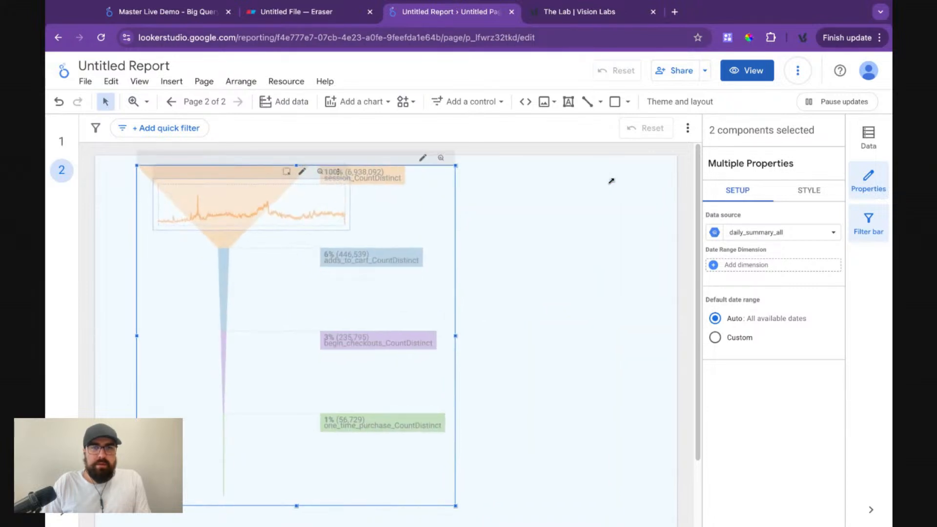
drag(452, 171, 462, 208)
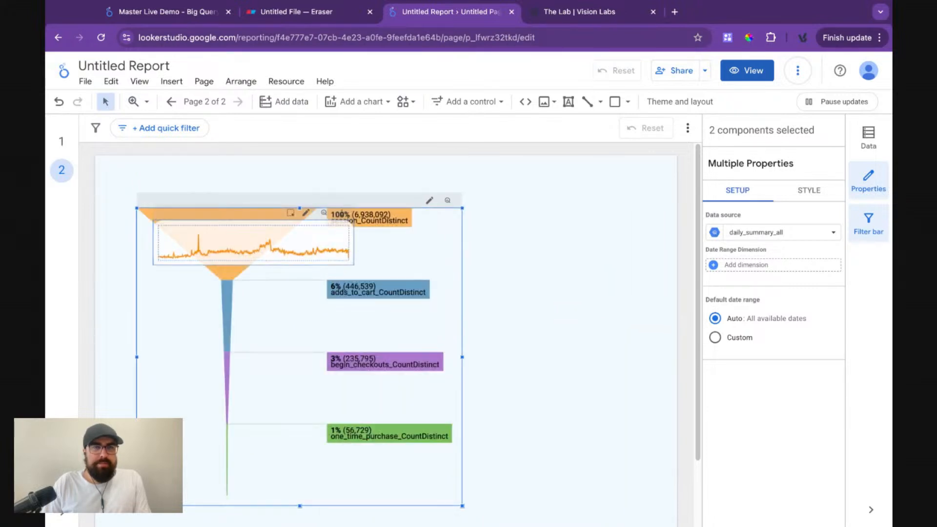
click(508, 211)
- Shrink the session sparkline's width and height so it fits within the orange top stage of the funnel
click(355, 246)
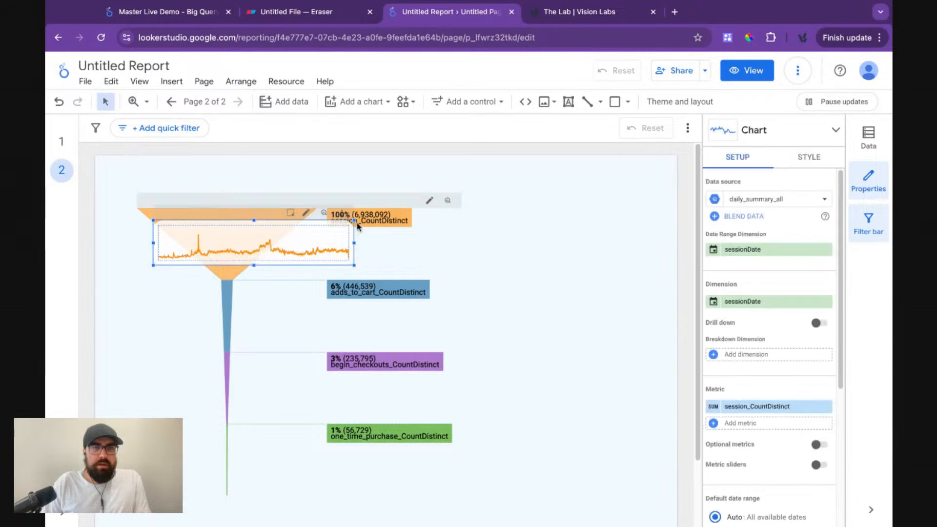
drag(354, 220, 322, 227)
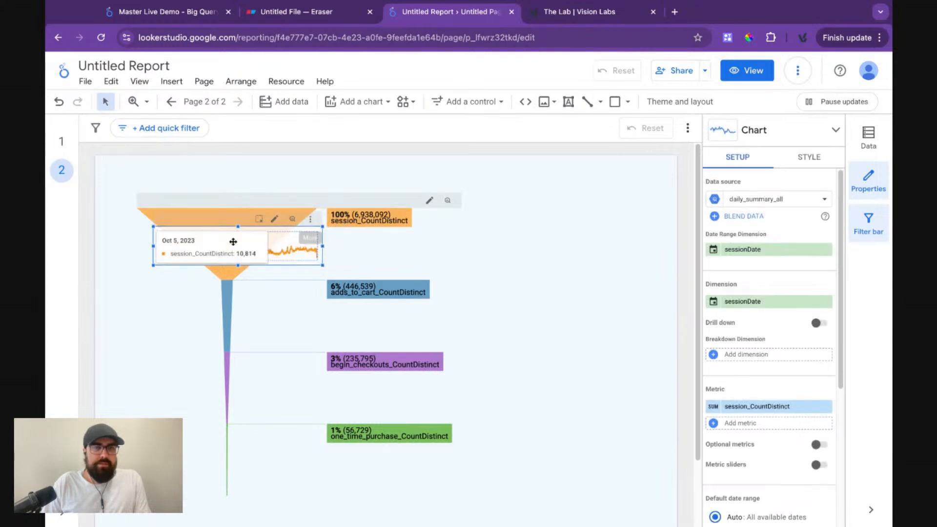
drag(153, 248, 153, 248)
click(539, 241)
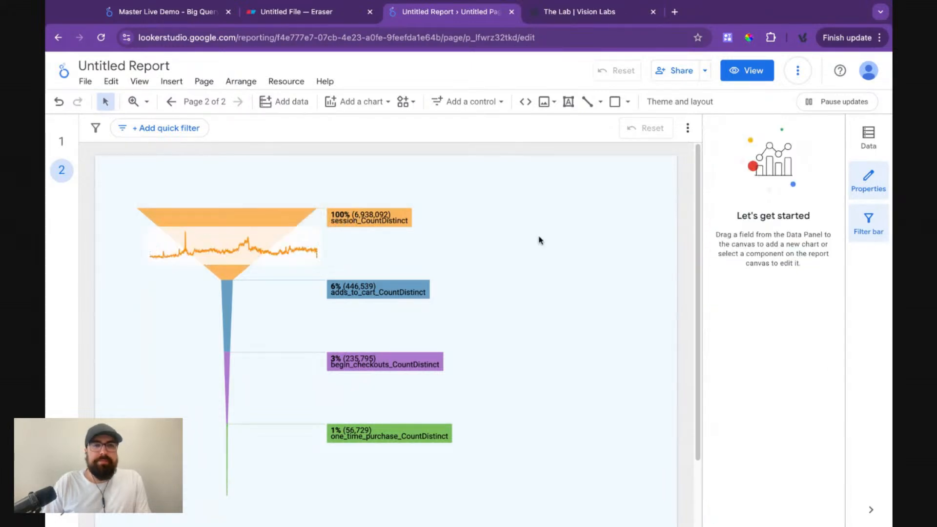
- Paste three copies of the session sparkline and place one over each of the blue, purple and green funnel stages
click(281, 244)
key(super+v)
drag(289, 246, 282, 308)
click(508, 320)
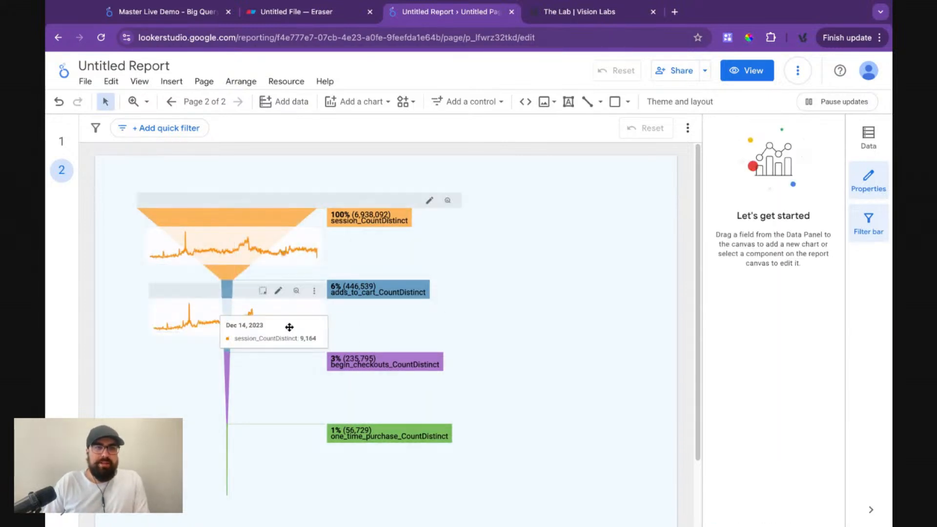
click(303, 303)
key(super+v)
drag(303, 315, 302, 464)
key(super+v)
- Set the metric of the sparkline on the blue funnel stage to adds_to_cart_CountDistinct
click(278, 313)
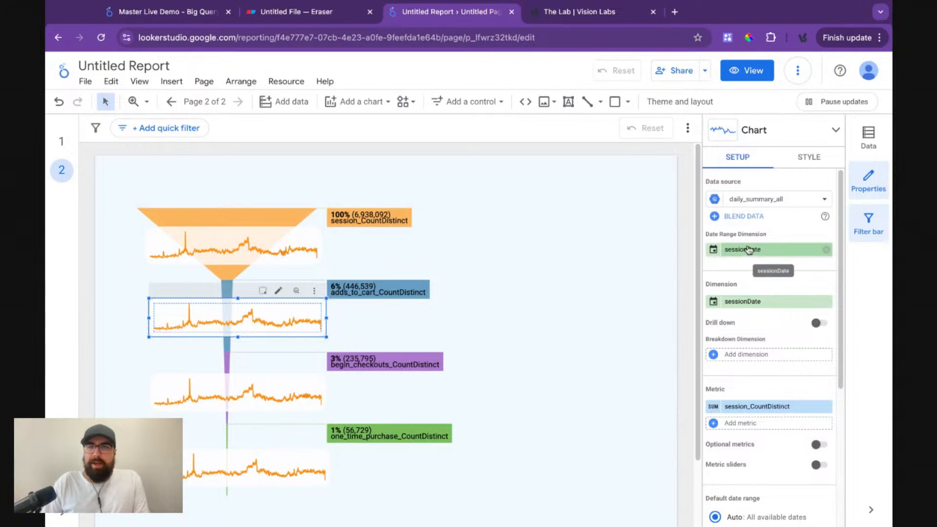
click(785, 407)
text(add)
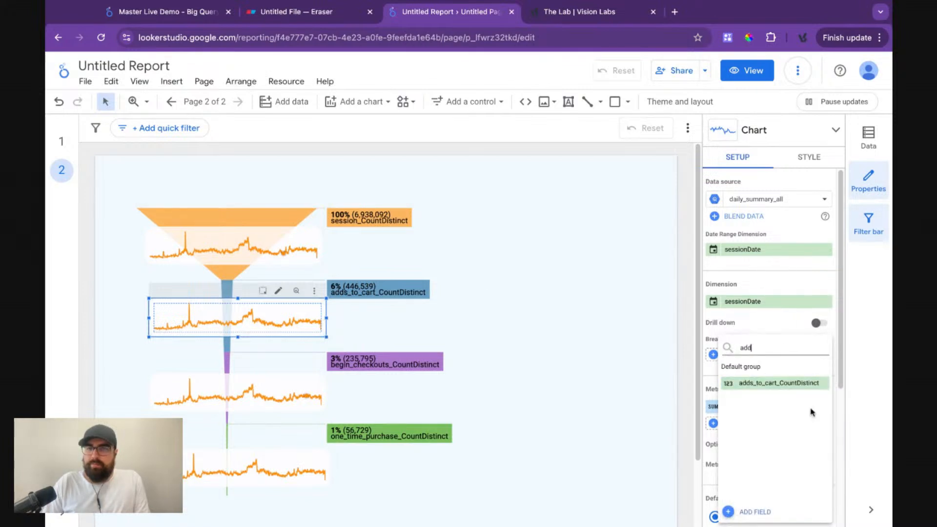
click(779, 382)
- Set the metric of the sparkline on the purple funnel stage to begin_checkouts_CountDistinct
click(315, 398)
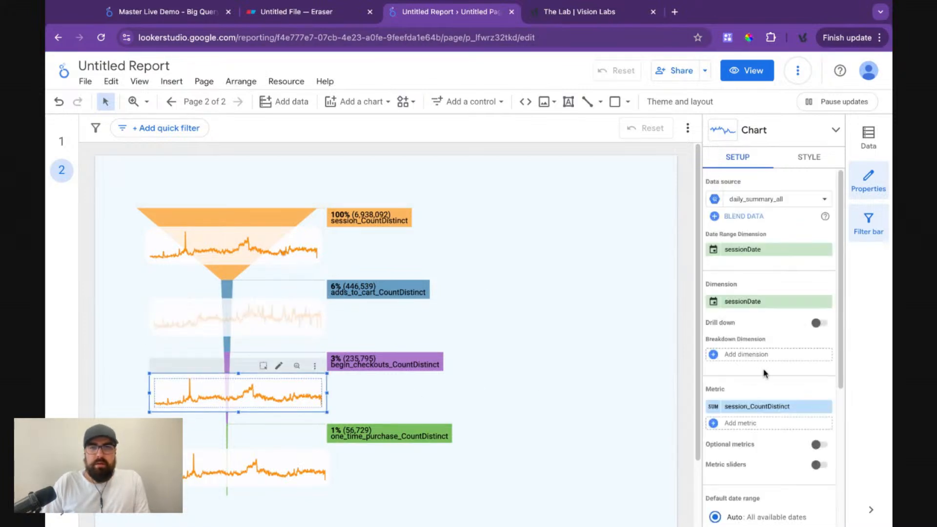
click(764, 406)
text(beg)
click(775, 383)
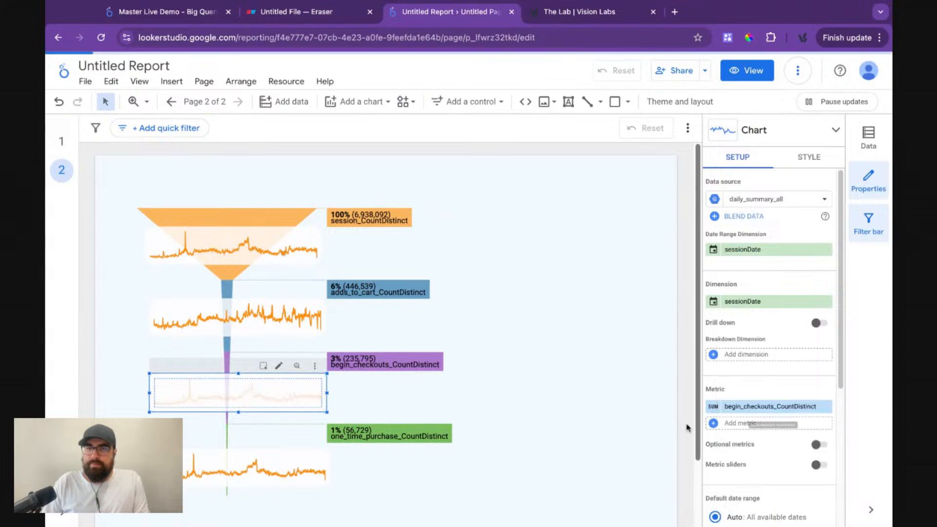
- Set the metric of the sparkline on the green funnel stage to one_time_purchase_CountDistinct
click(282, 461)
click(738, 406)
text(one)
click(785, 383)
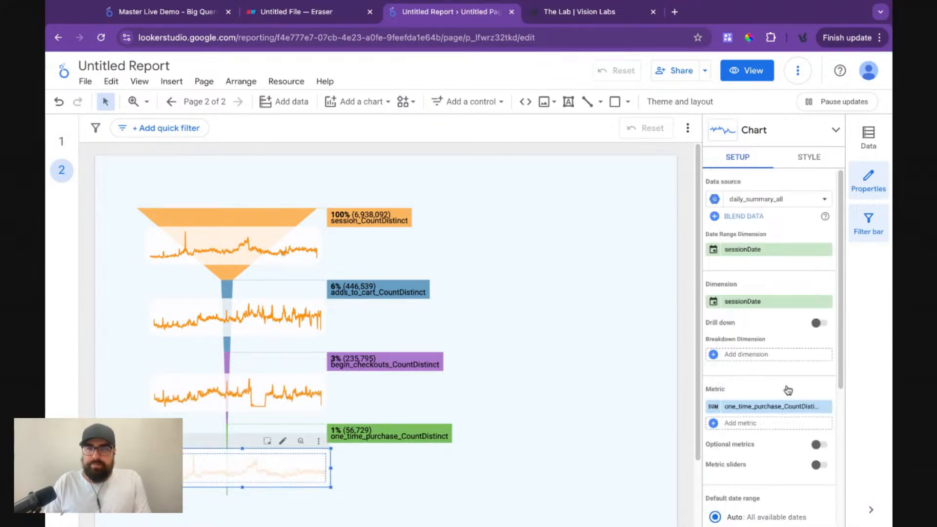
click(514, 416)
- Recolor the adds-to-cart sparkline's line blue and the begin-checkouts sparkline's line purple
click(312, 319)
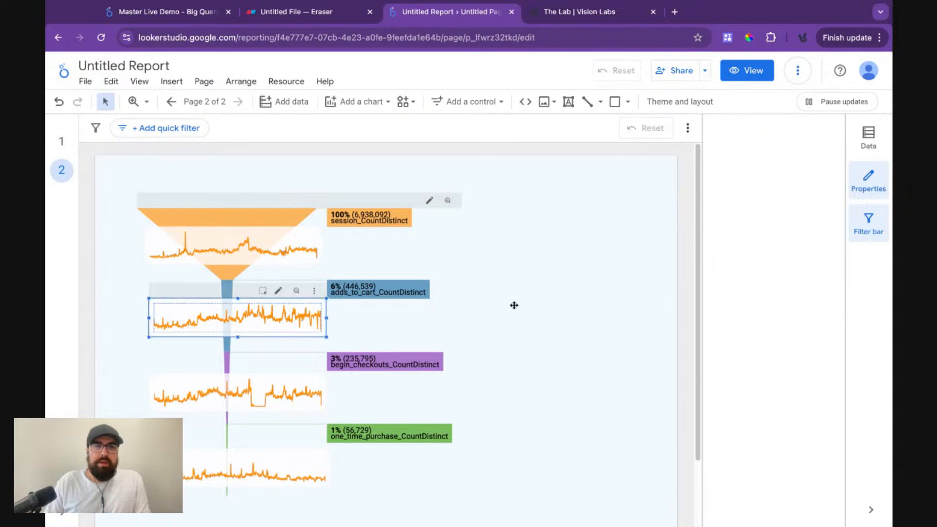
click(808, 156)
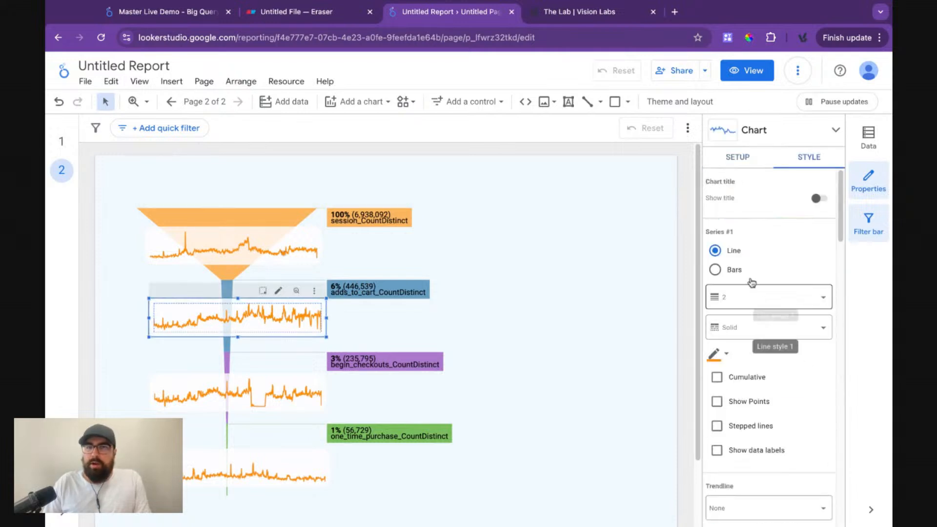
click(717, 354)
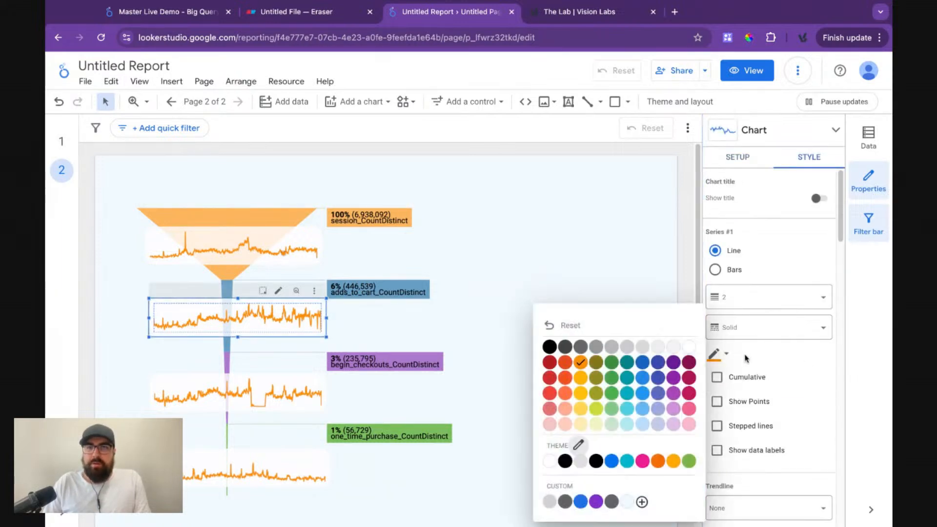
click(643, 393)
click(273, 395)
click(717, 353)
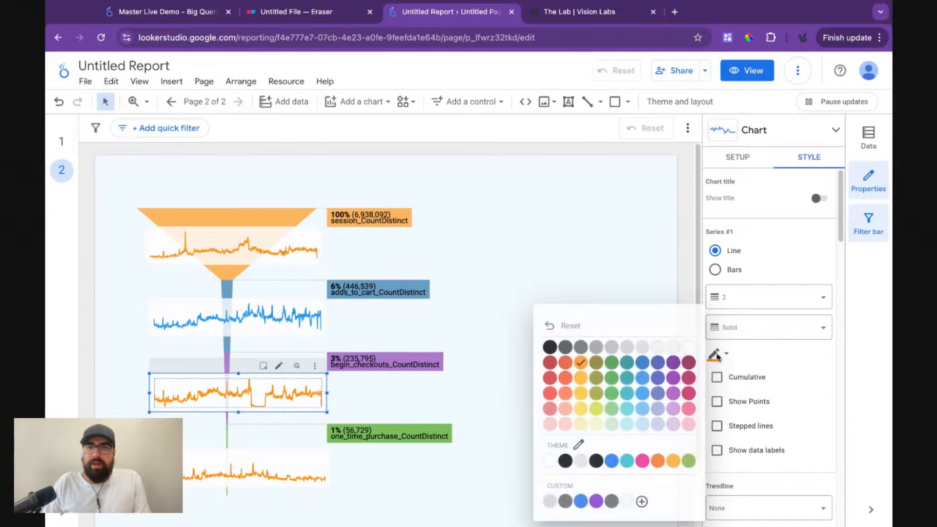
click(672, 393)
- Recolor the one-time-purchase sparkline's line green
click(269, 478)
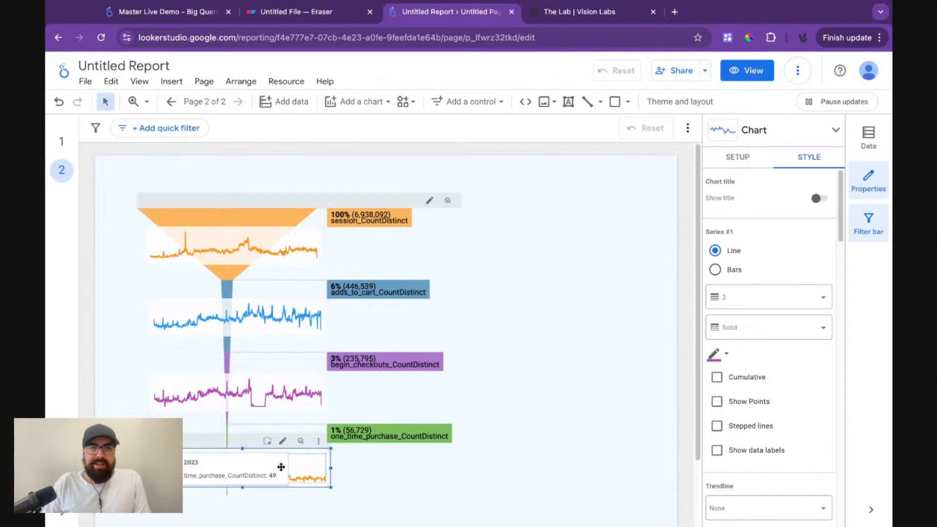
click(717, 354)
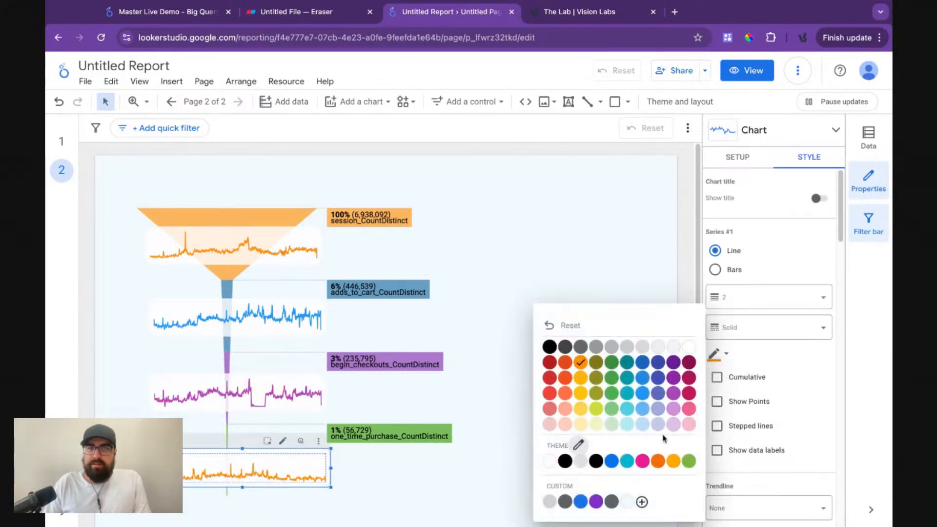
click(610, 390)
click(554, 350)
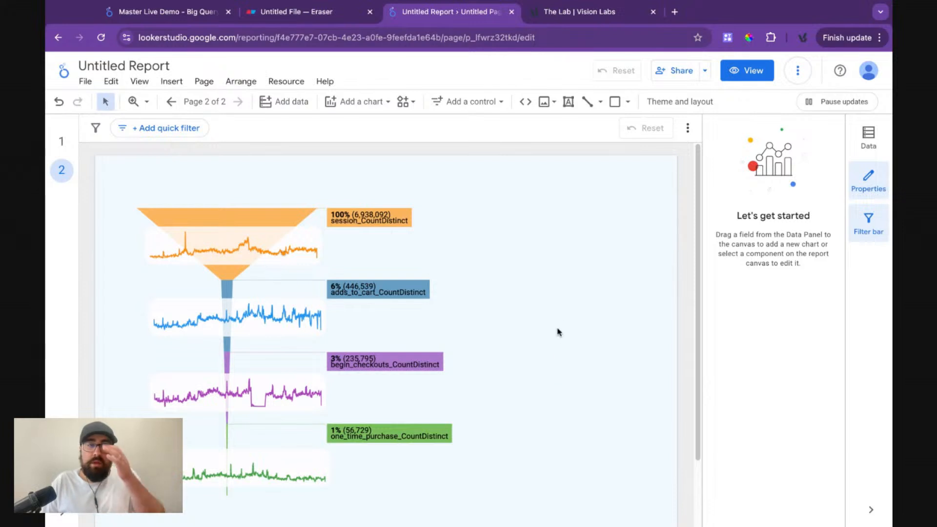
drag(564, 184, 100, 505)
click(595, 311)
click(274, 318)
click(513, 307)
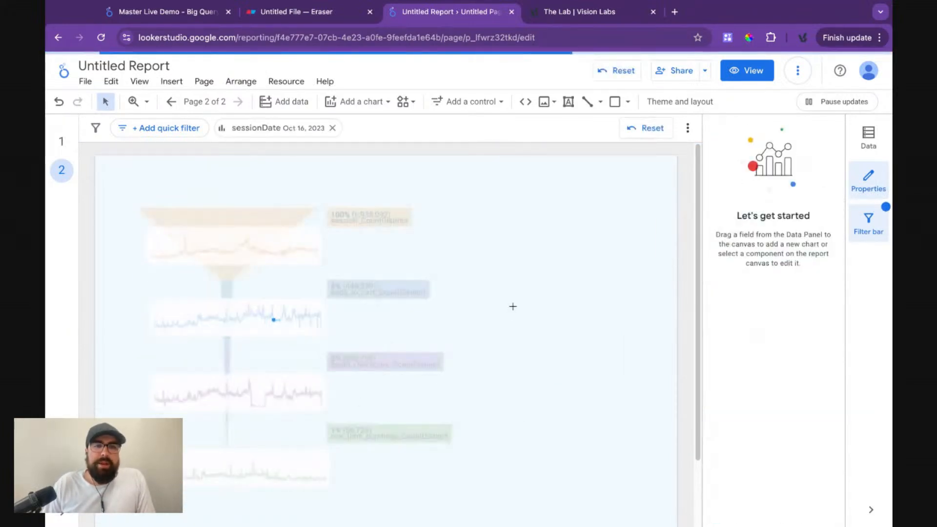
click(615, 71)
- In view mode, cross-filter the page by a date span on the begin-checkouts sparkline, reset the filter and return to editing
click(746, 71)
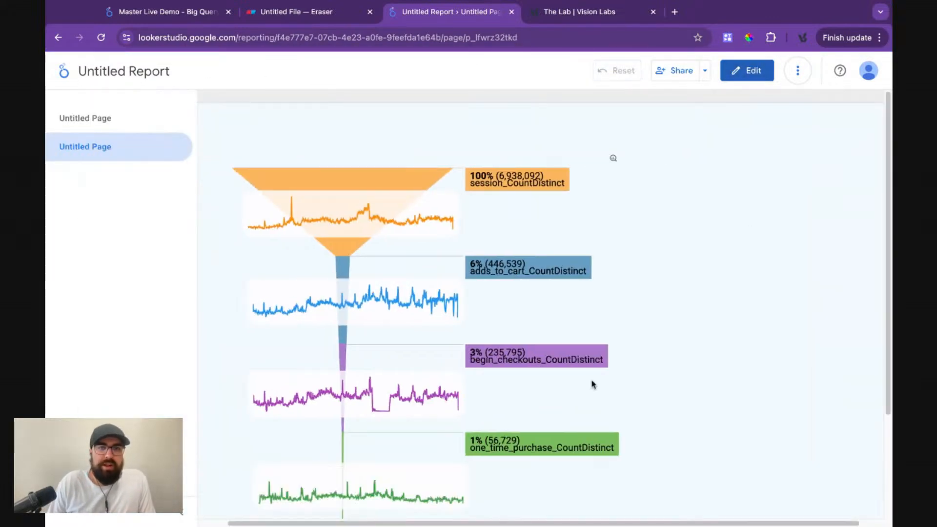
drag(370, 394, 422, 395)
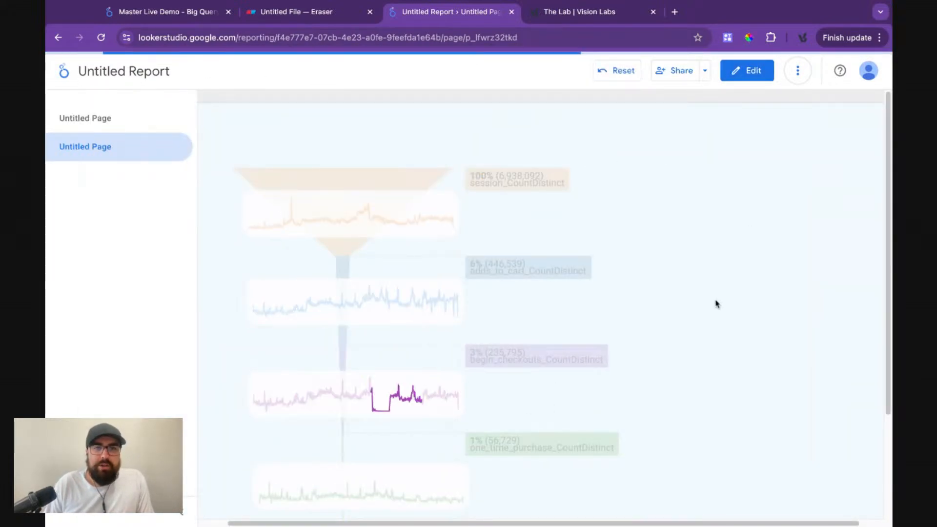
scroll(750, 327, down, 1)
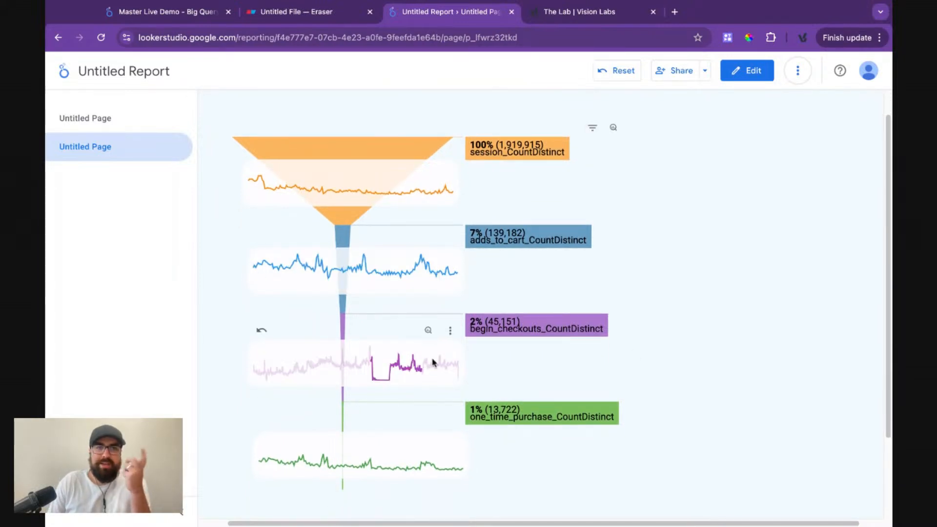
click(619, 71)
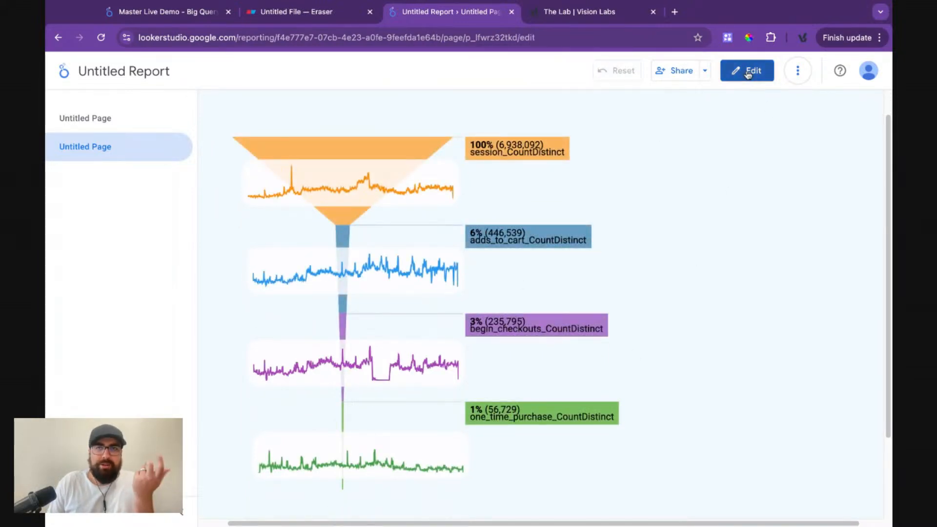
click(747, 72)
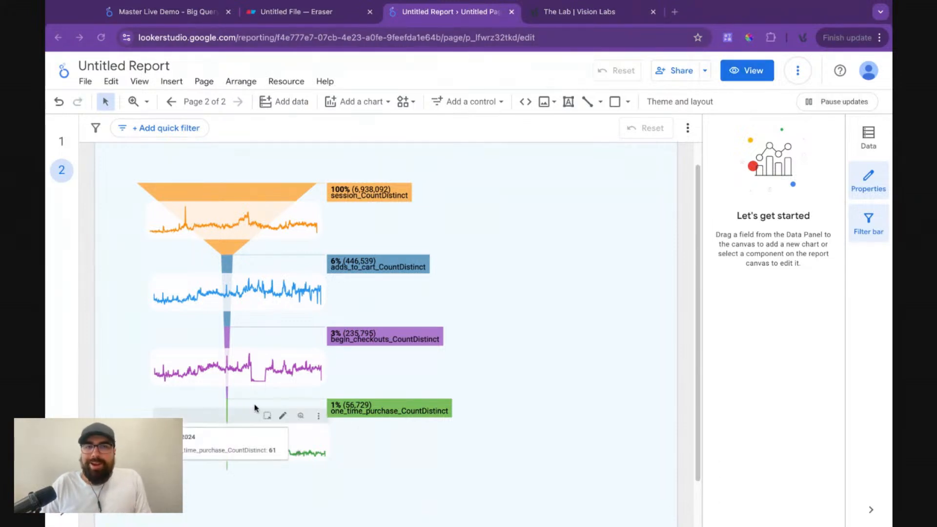
click(212, 306)
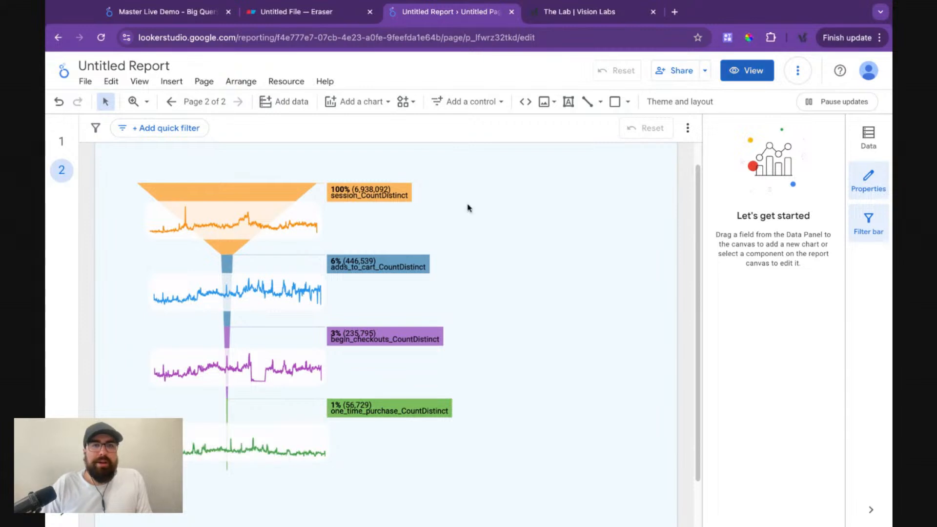
scroll(403, 316, down, 1)
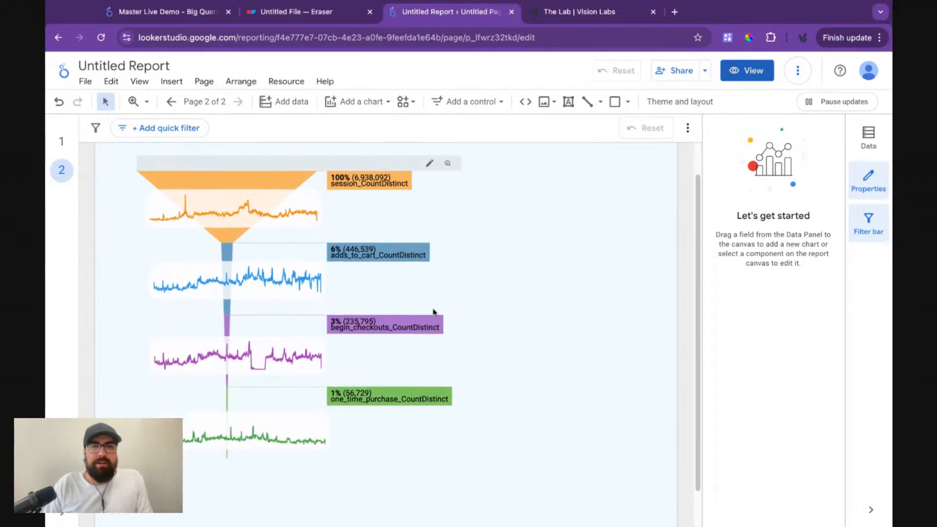
scroll(454, 309, up, 2)
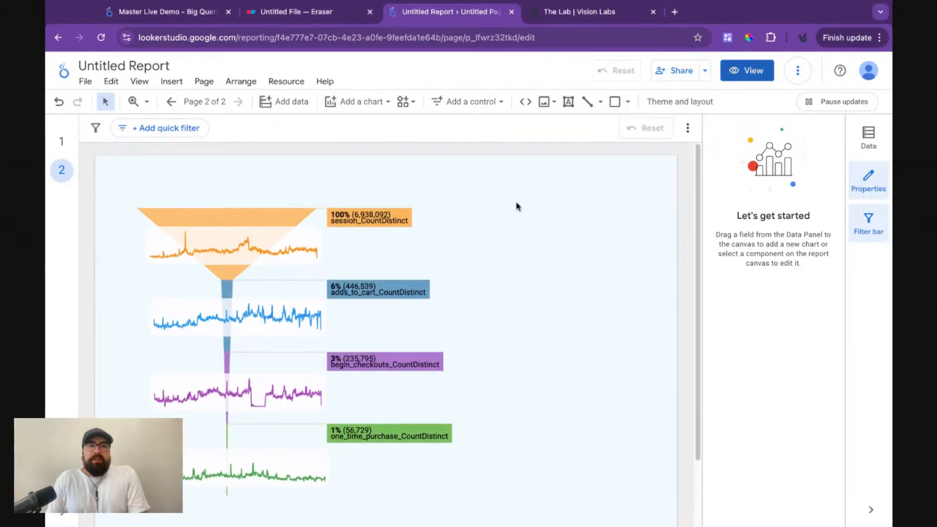
- Move the funnel together with its four sparklines slightly down and to the left on the page
drag(482, 189, 480, 190)
drag(283, 203, 275, 226)
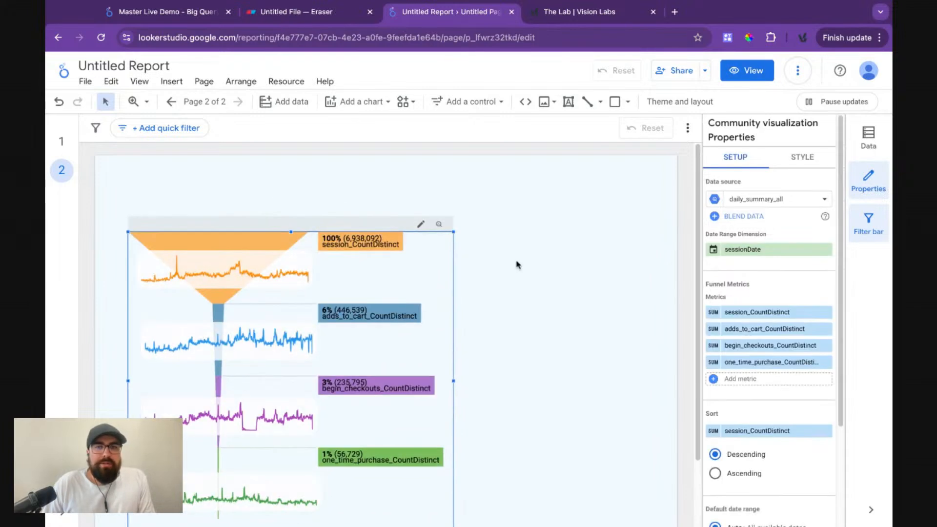
click(543, 279)
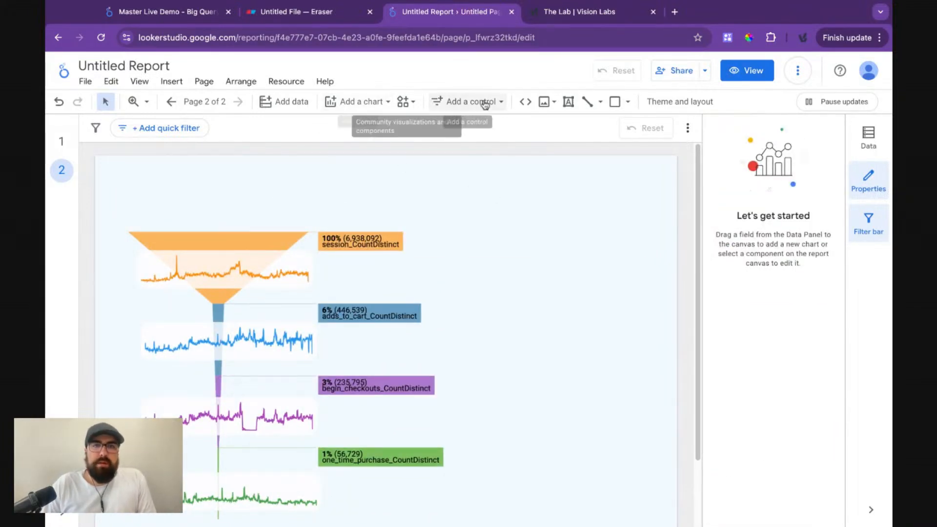
- Add a date range control in the page's upper-right area, above the funnel
click(453, 102)
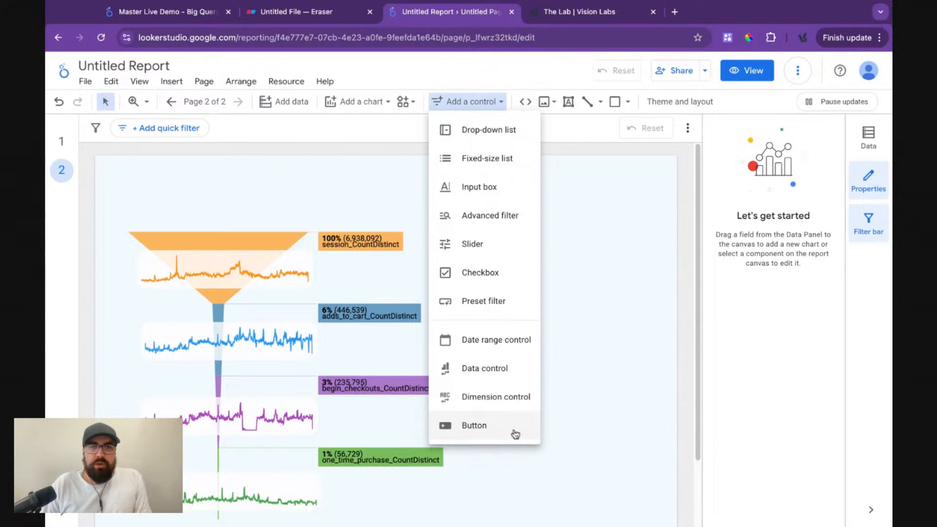
click(528, 341)
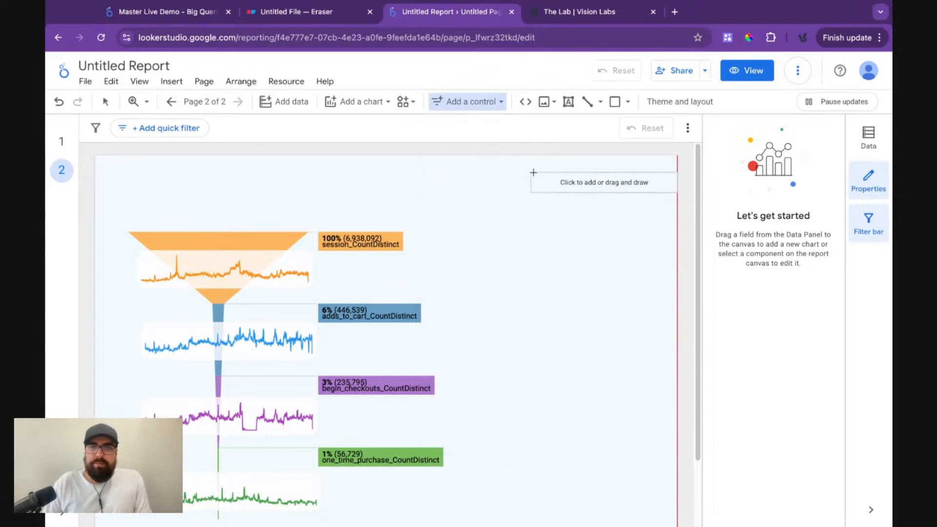
click(499, 174)
- Set the date range control's default date range to Last 7 days
click(791, 202)
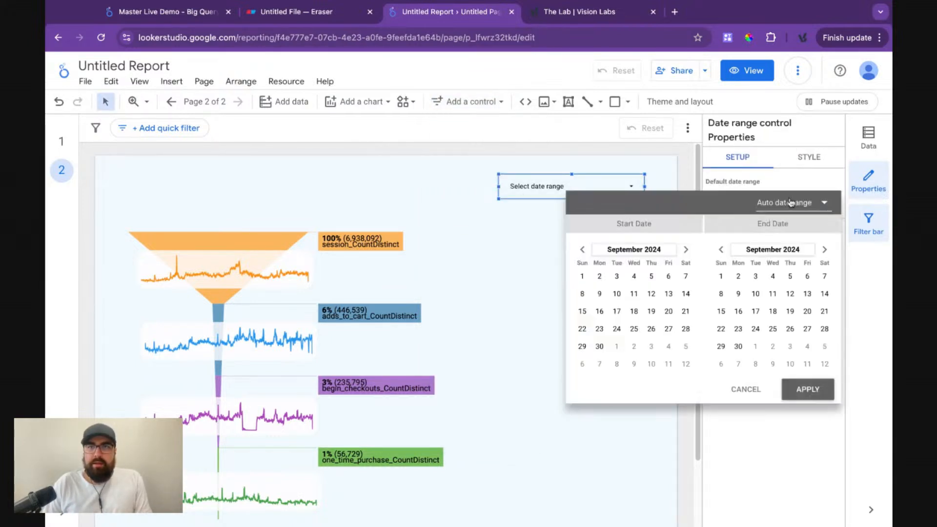
click(796, 210)
scroll(770, 137, up, 5)
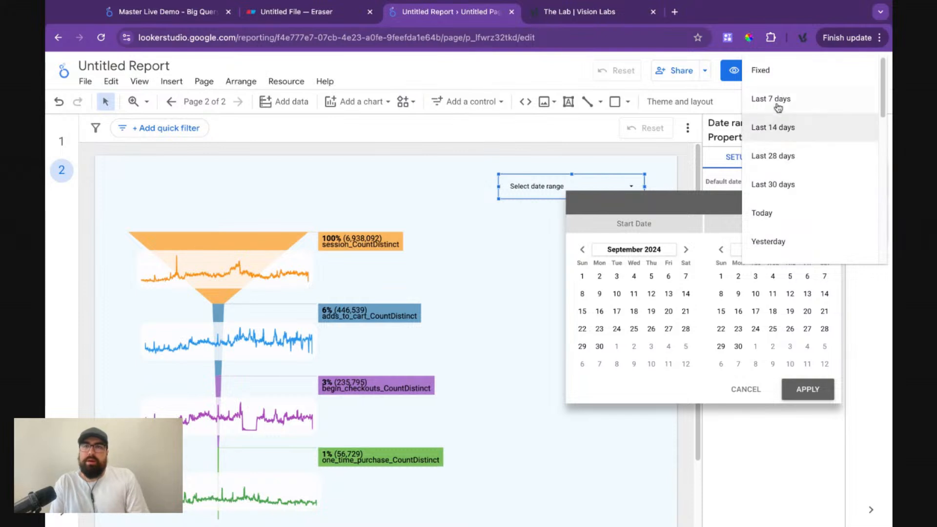
click(769, 112)
click(807, 389)
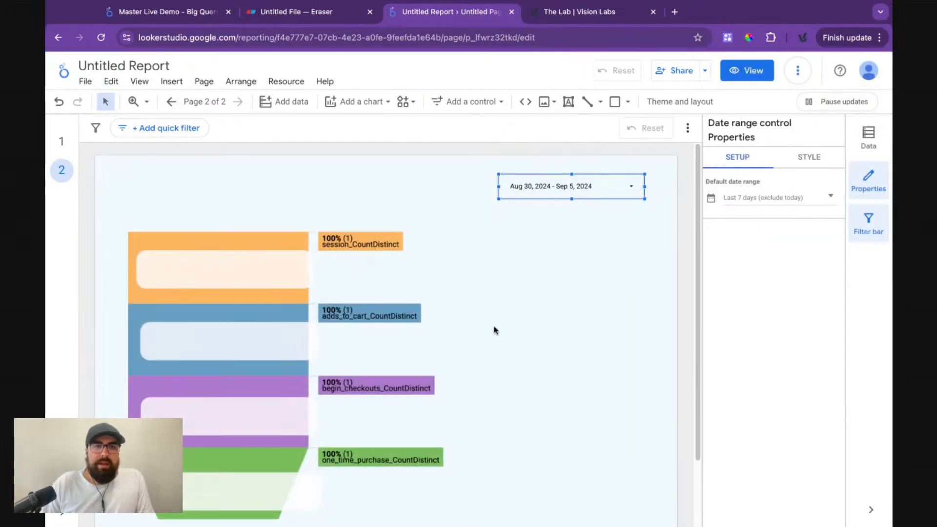
- Set the date range control's default date range to Last 30 days, excluding today
click(625, 191)
click(778, 196)
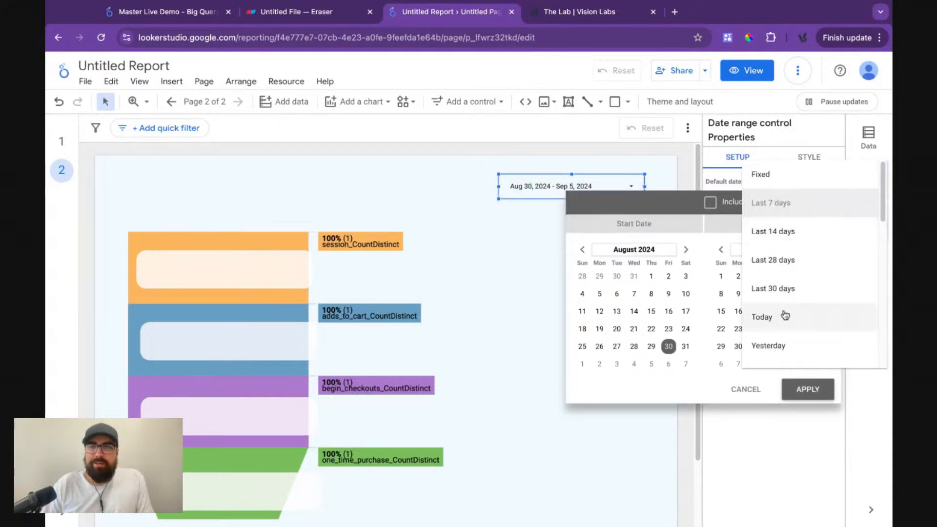
scroll(785, 313, down, 4)
scroll(792, 251, up, 2)
click(789, 188)
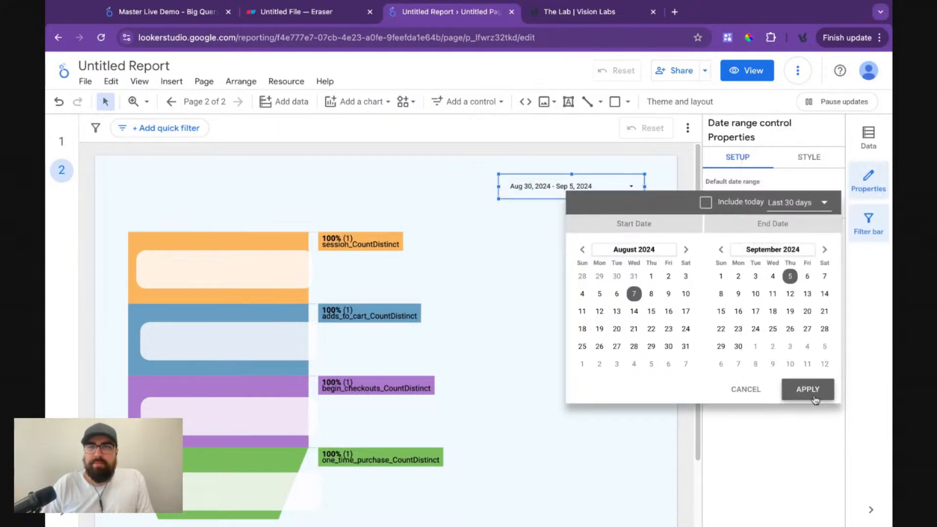
click(813, 393)
- Set the range selected in the date range control on the canvas to Jan 1, 2024 – Sep 5, 2024
click(621, 193)
click(433, 232)
click(433, 231)
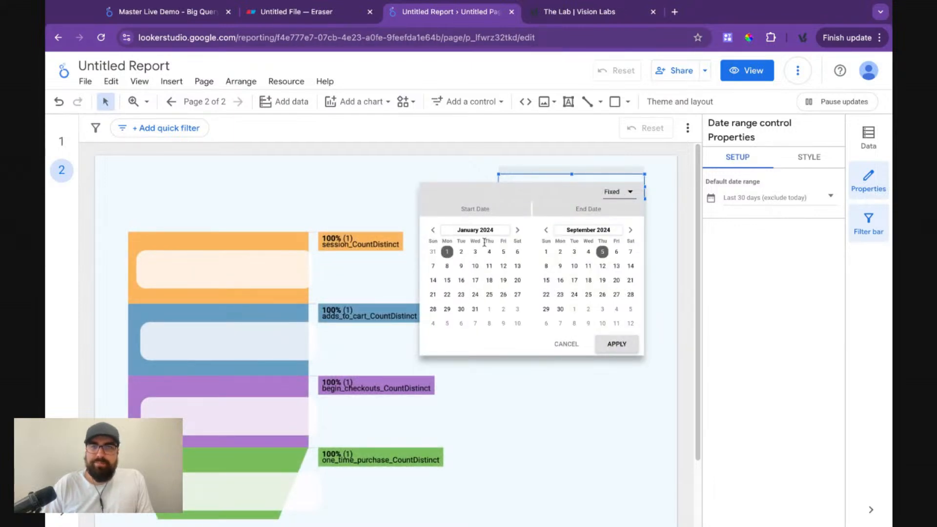
click(629, 345)
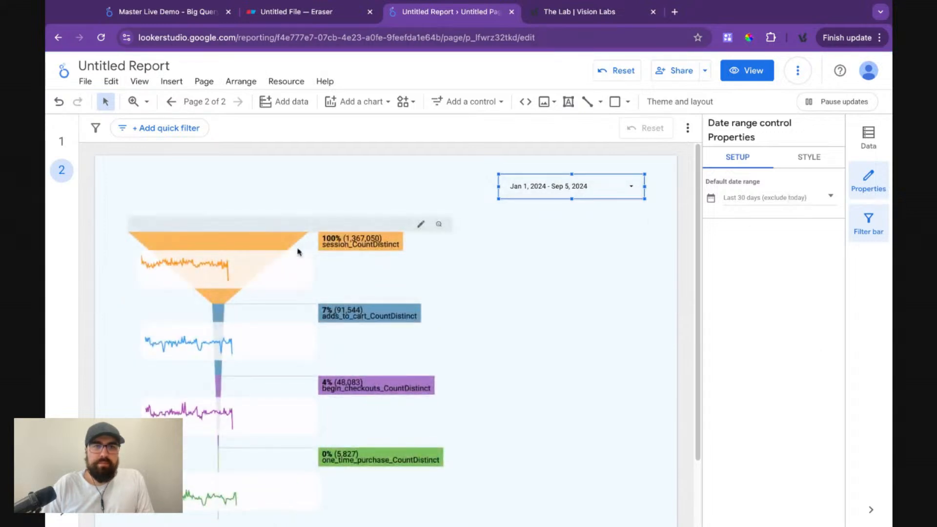
- Switch the date range control's default date range to Advanced with a fixed start date of Jan 1, 2024
click(769, 198)
click(799, 203)
scroll(795, 273, down, 5)
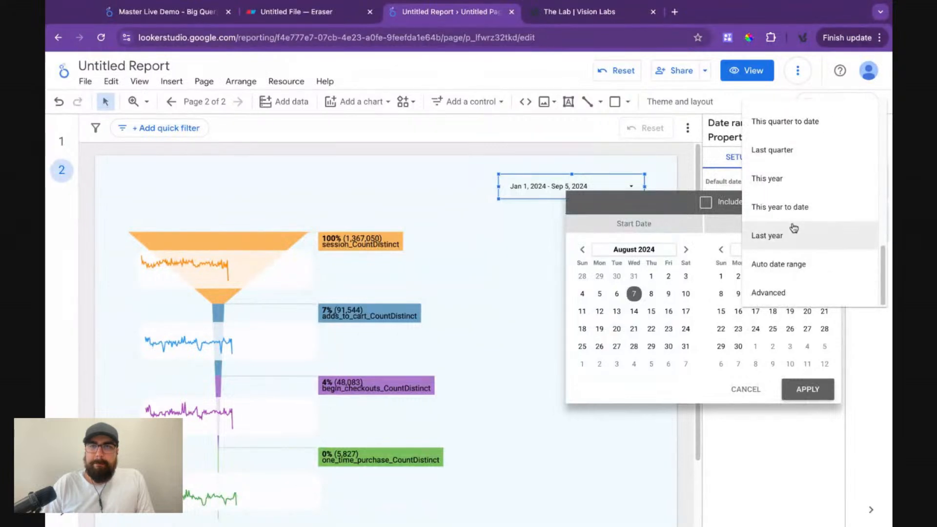
click(802, 289)
click(641, 274)
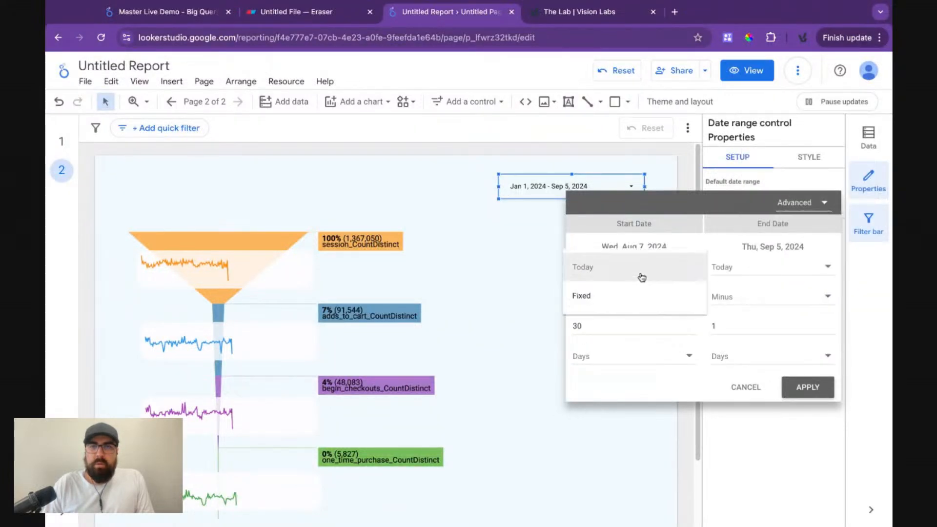
click(639, 296)
click(584, 290)
click(584, 290)
click(584, 290)
click(583, 291)
click(584, 291)
click(584, 291)
click(584, 291)
click(686, 290)
- Give the default date range a fixed end date of Jan 31, 2024 and apply the range
click(712, 270)
click(768, 295)
click(718, 288)
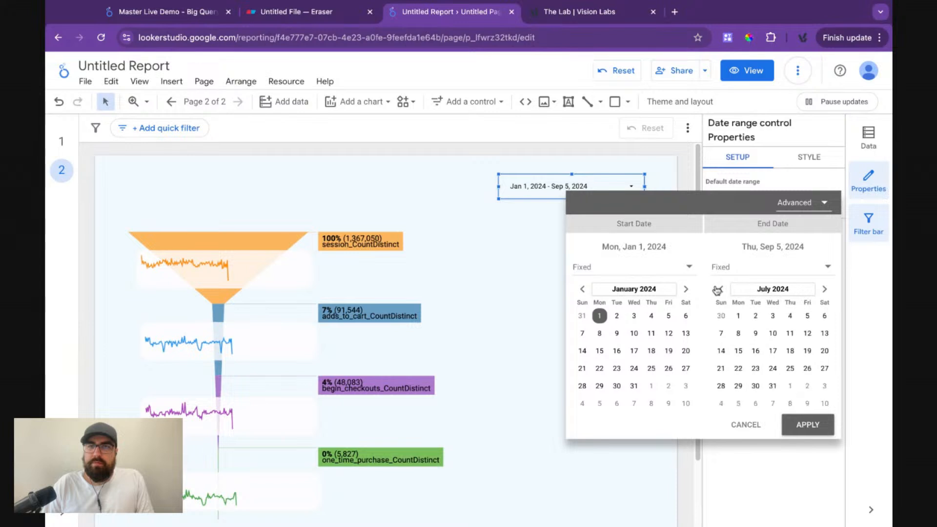
click(716, 290)
click(717, 290)
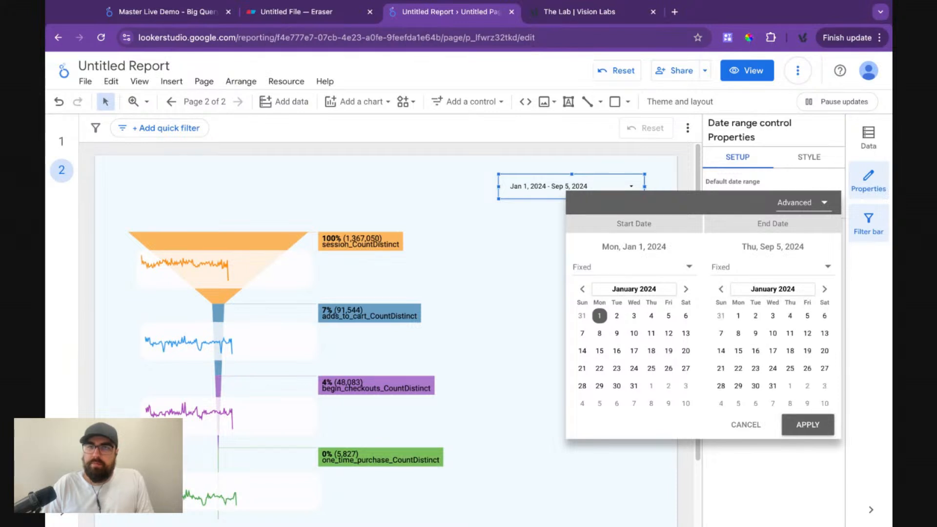
click(807, 424)
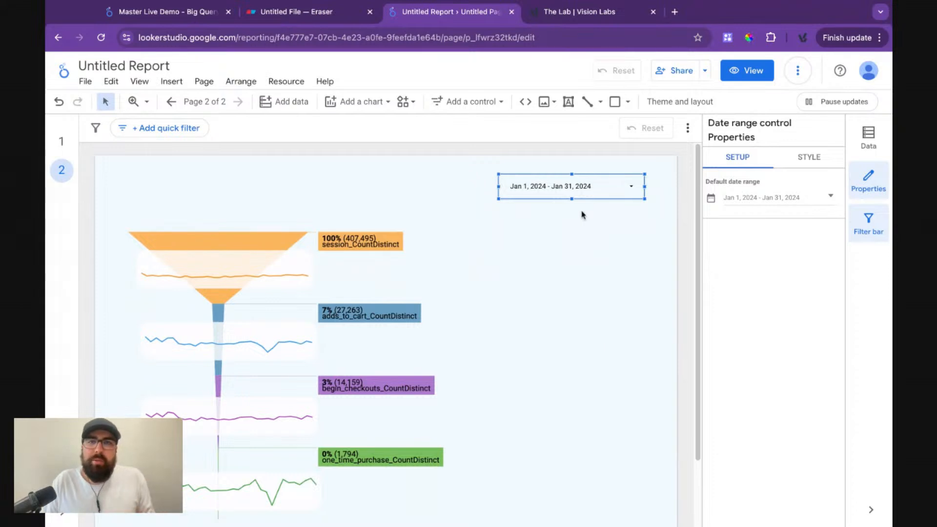
- Draw a full-width header rectangle across the upper edge of the page, ending just above the funnel
click(614, 101)
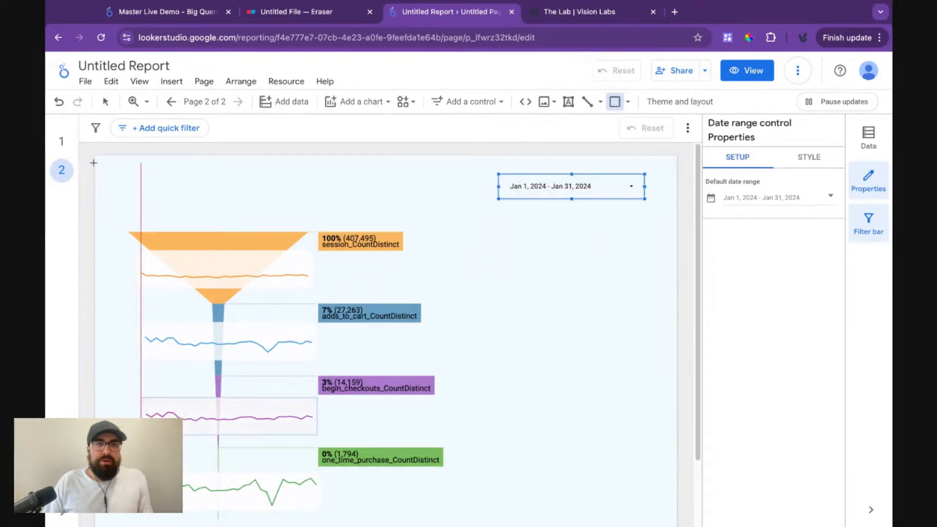
mouse_move(94, 158)
mouse_down()
mouse_move(669, 215)
mouse_move(678, 229)
mouse_up()
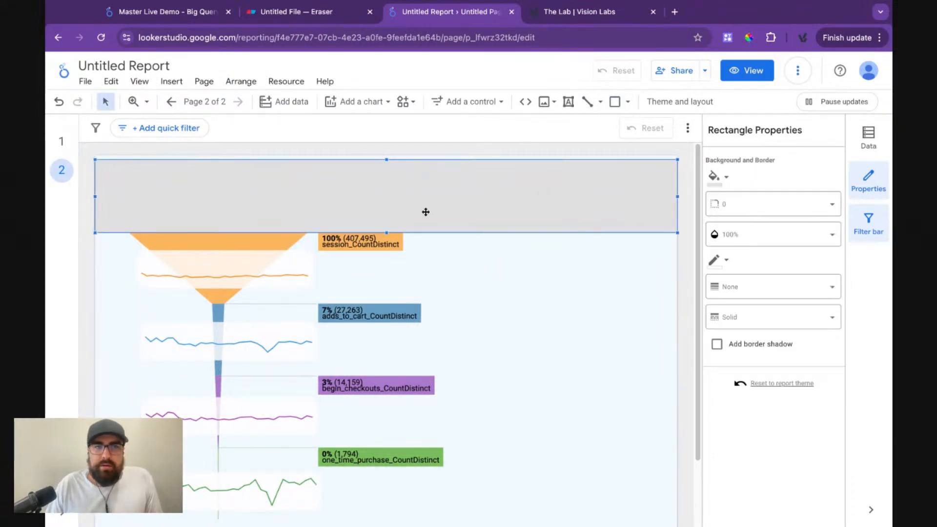
drag(385, 229, 387, 210)
- Fill the header rectangle with white and set its border radius to 20
click(711, 176)
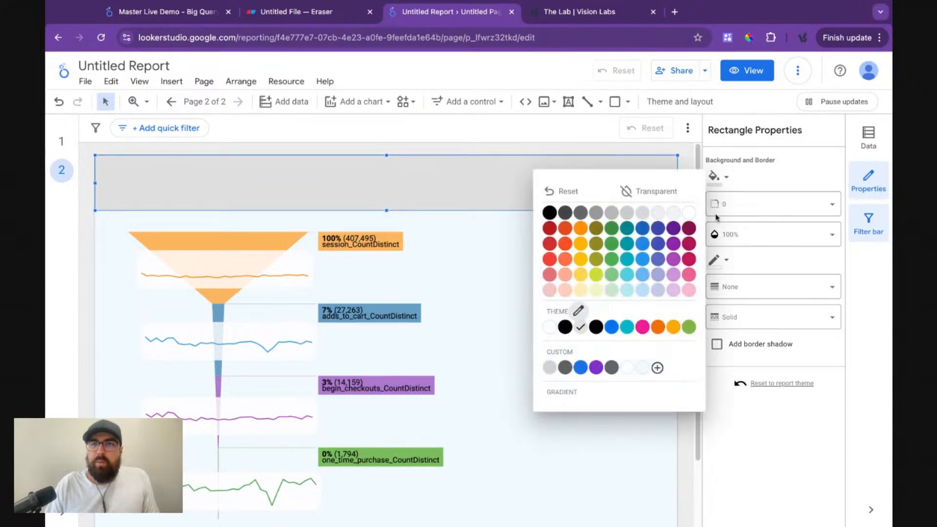
click(689, 213)
click(767, 207)
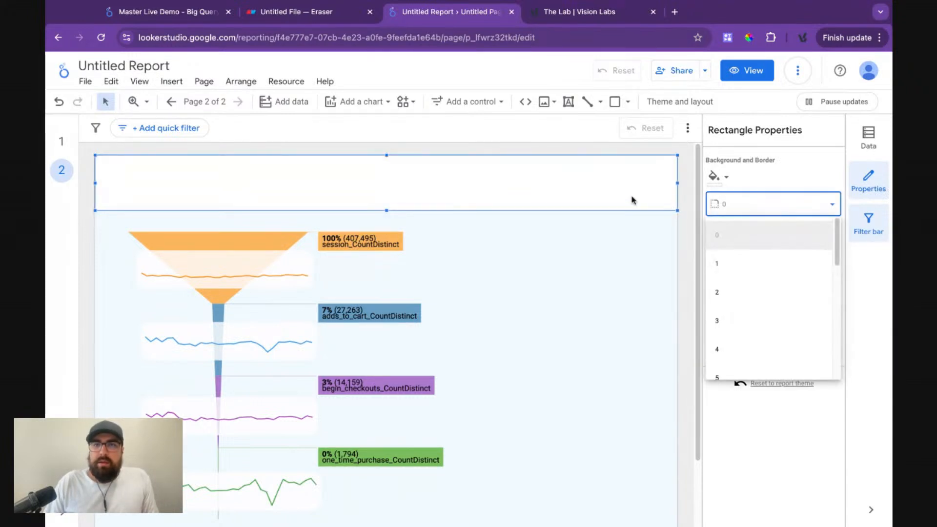
scroll(756, 362, down, 3)
click(747, 283)
click(555, 269)
click(454, 189)
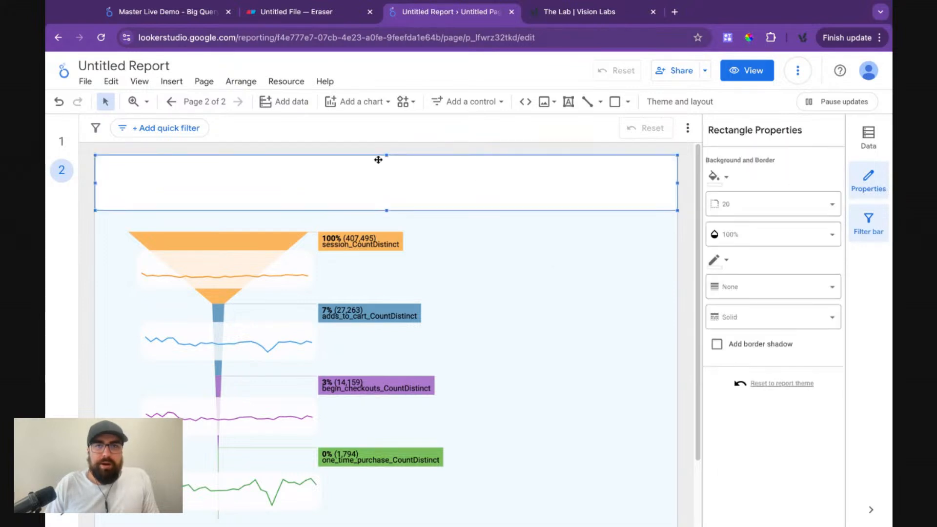
- Extend the header rectangle beyond the page's upper edge and send it behind the date range control
drag(387, 156, 386, 144)
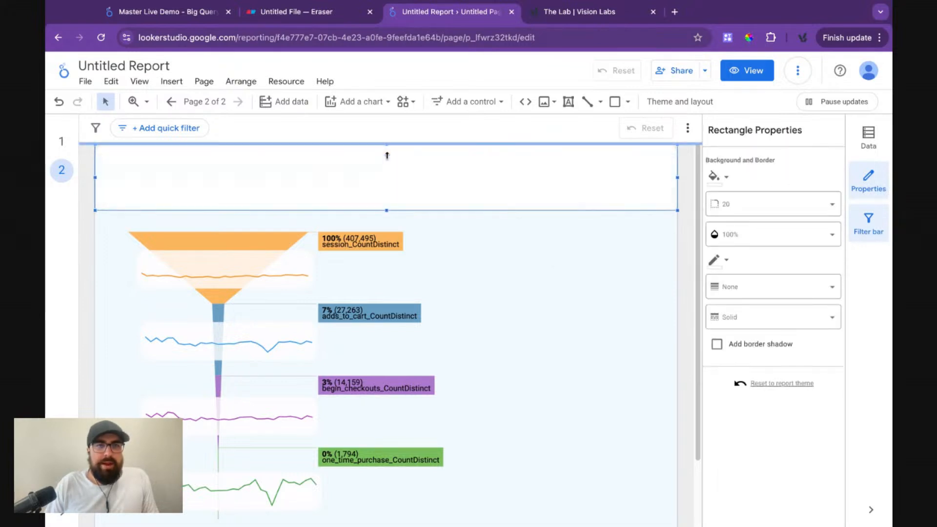
right_click(526, 183)
mouse_move(542, 371)
click(657, 445)
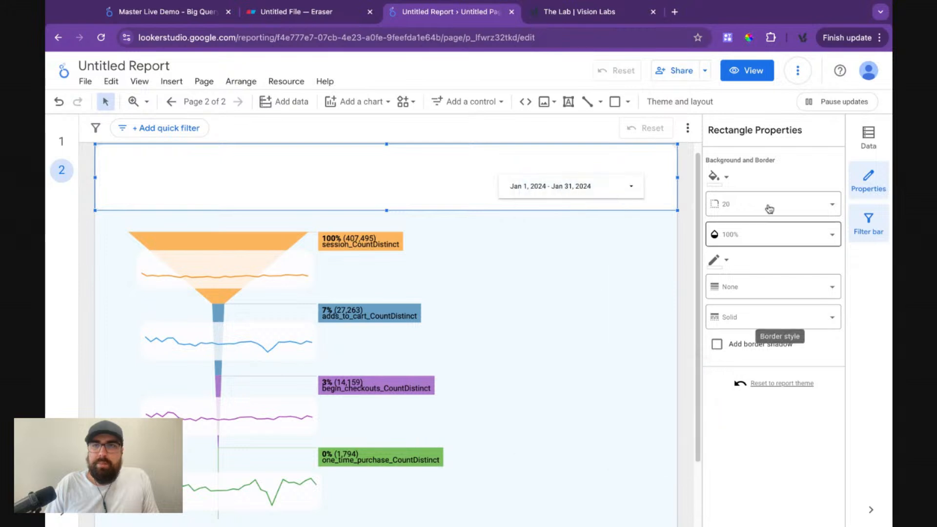
- Preview the page in view mode, then return to editing and shift the date range control slightly up and right within the header
click(741, 72)
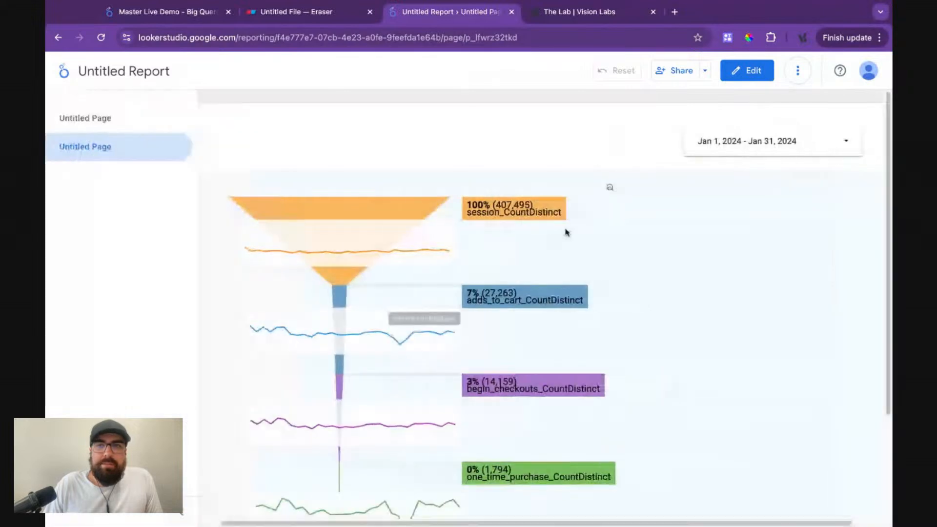
click(747, 70)
drag(592, 186, 591, 178)
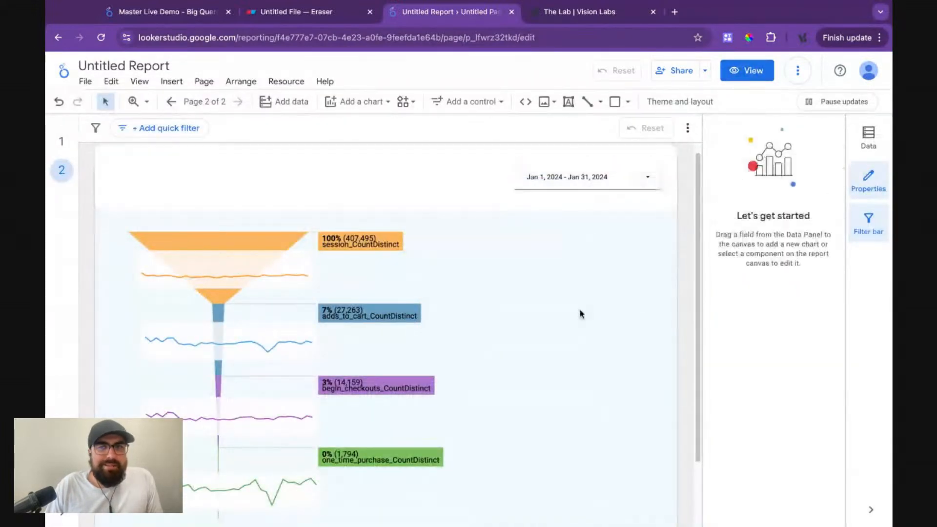
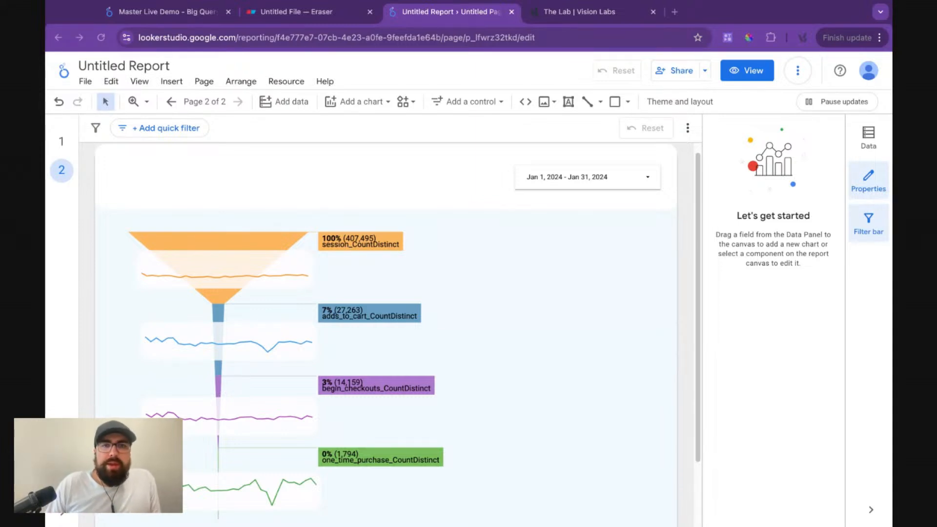
- Shorten the header rectangle slightly by raising its lower edge
click(403, 190)
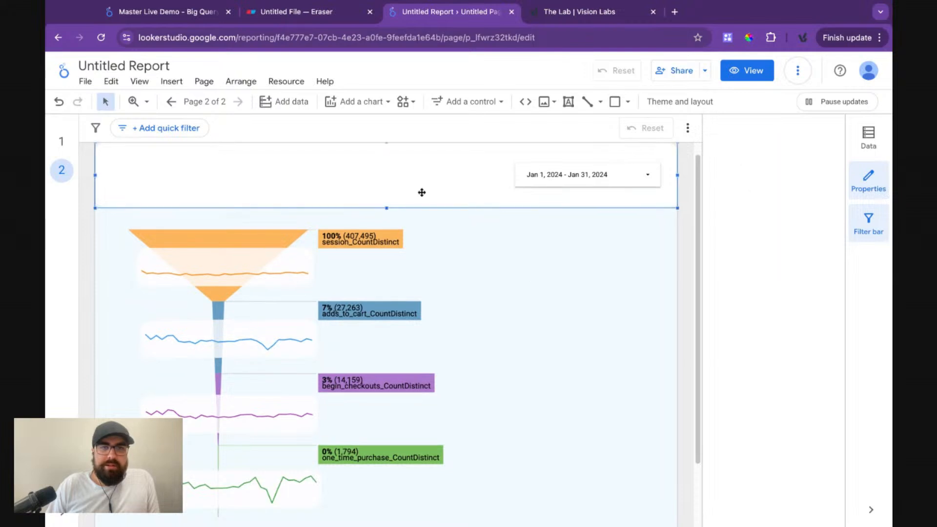
drag(391, 208, 390, 196)
click(616, 251)
scroll(537, 351, up, 1)
scroll(510, 366, down, 3)
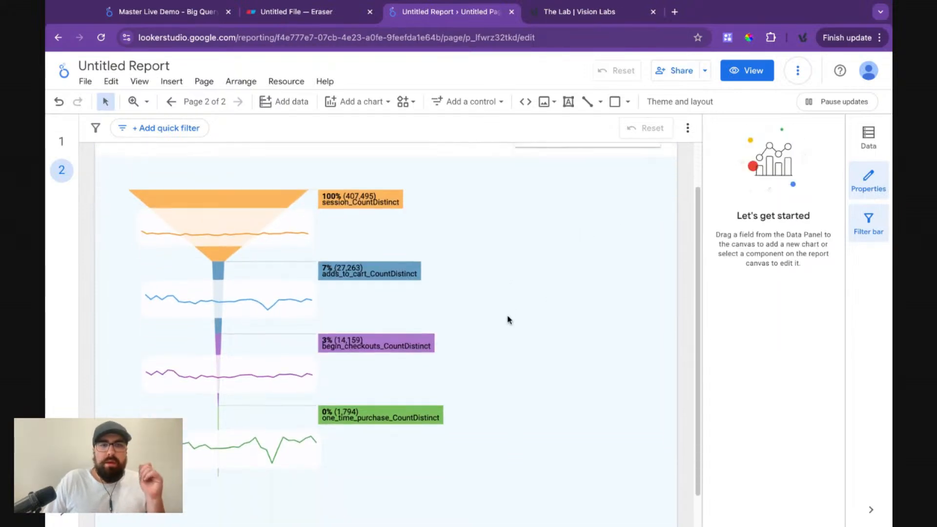
drag(512, 165, 184, 434)
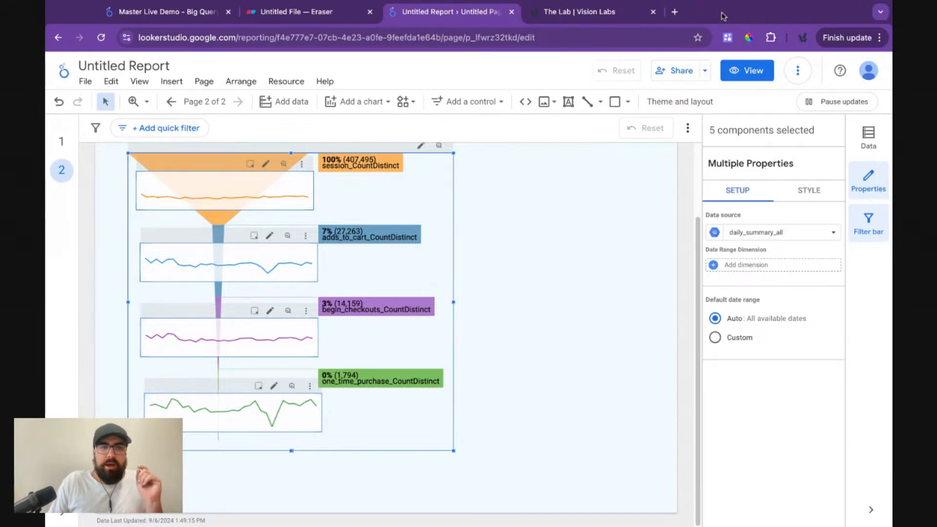
click(560, 289)
scroll(283, 244, up, 2)
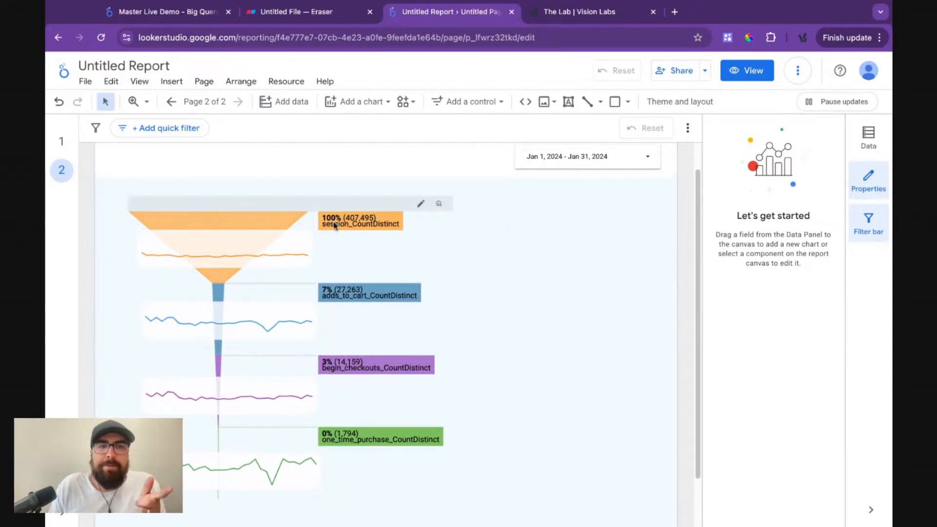
- Customize the report theme so that the chart header is set to Do not show
click(685, 103)
click(790, 194)
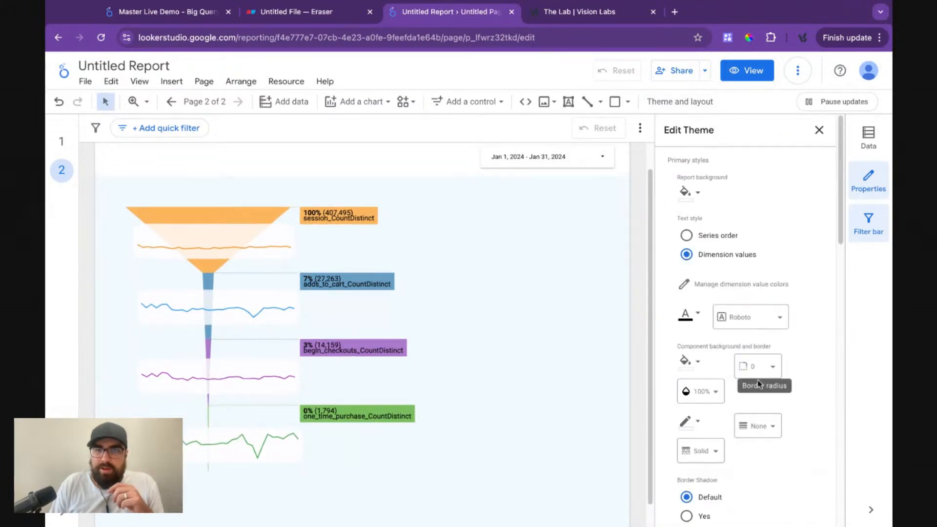
scroll(749, 386, down, 10)
scroll(759, 474, up, 4)
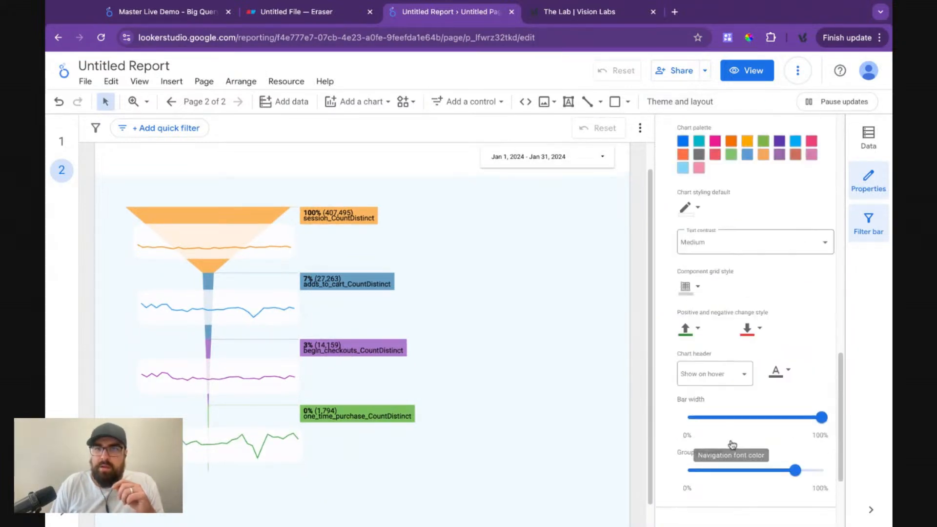
click(741, 424)
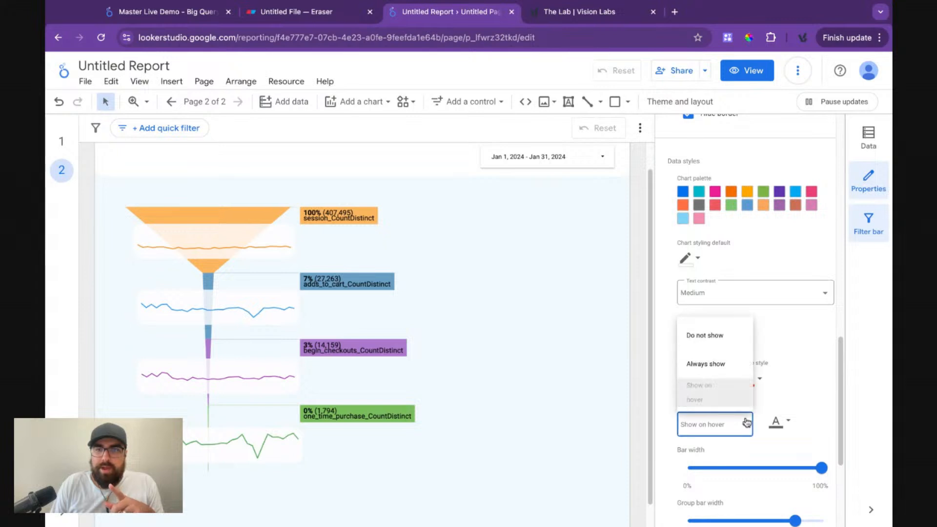
click(705, 335)
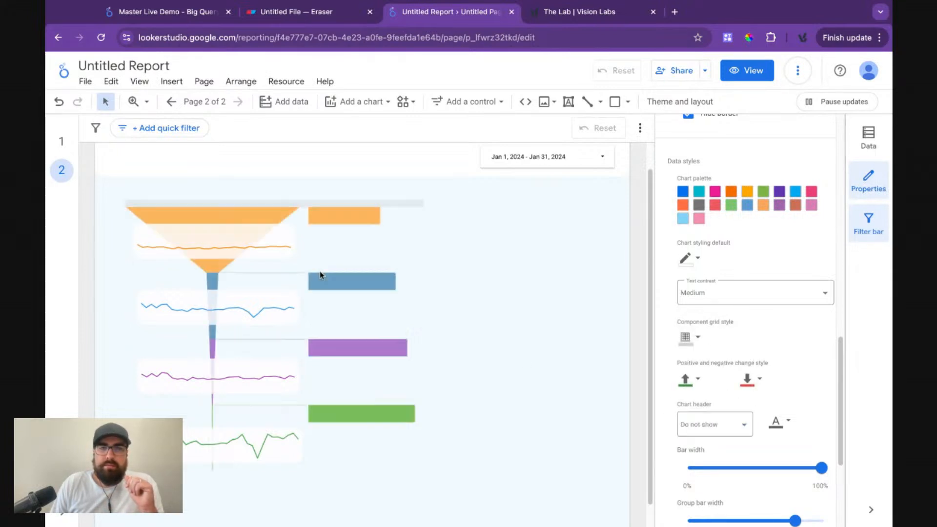
click(533, 274)
- Preview the funnel page in view mode to check the sparklines without chart headers, then return to editing
click(735, 81)
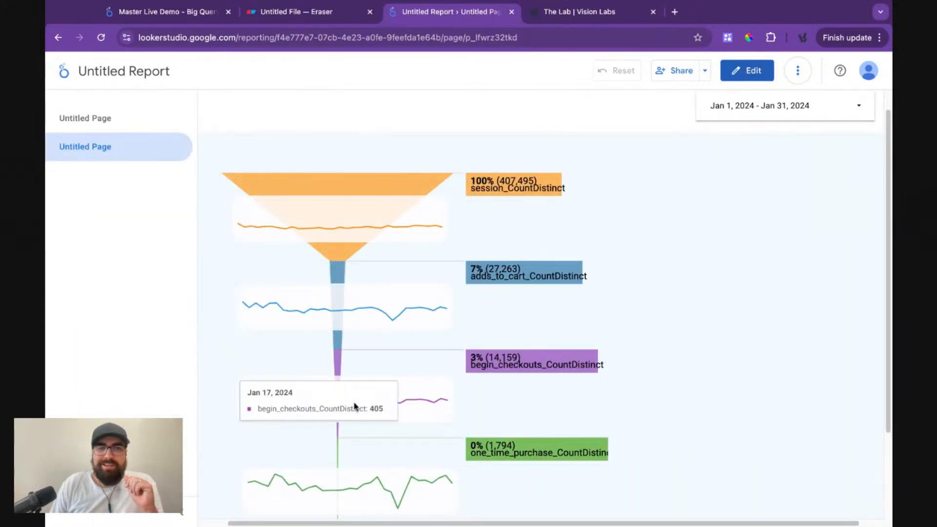
scroll(354, 405, down, 1)
scroll(396, 182, up, 2)
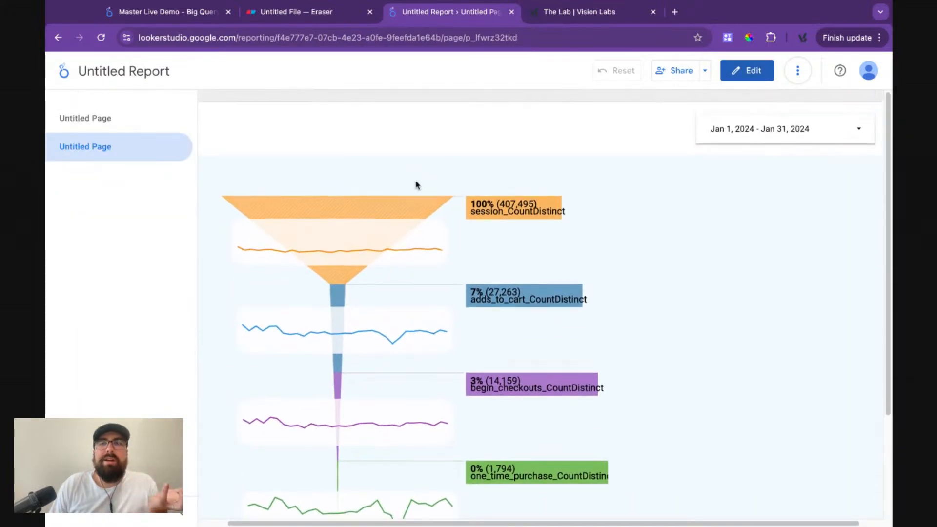
click(747, 73)
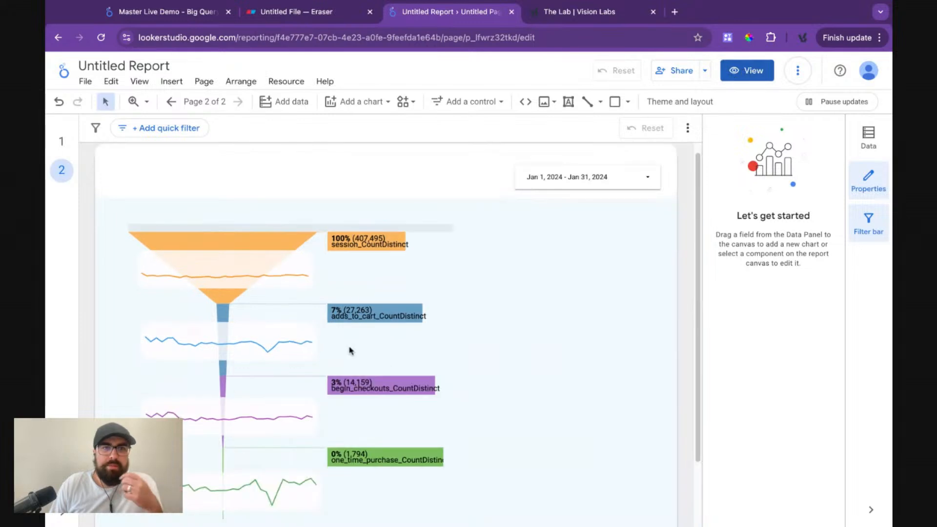
- Add a table chart in the empty area beside the funnel
scroll(497, 341, down, 1)
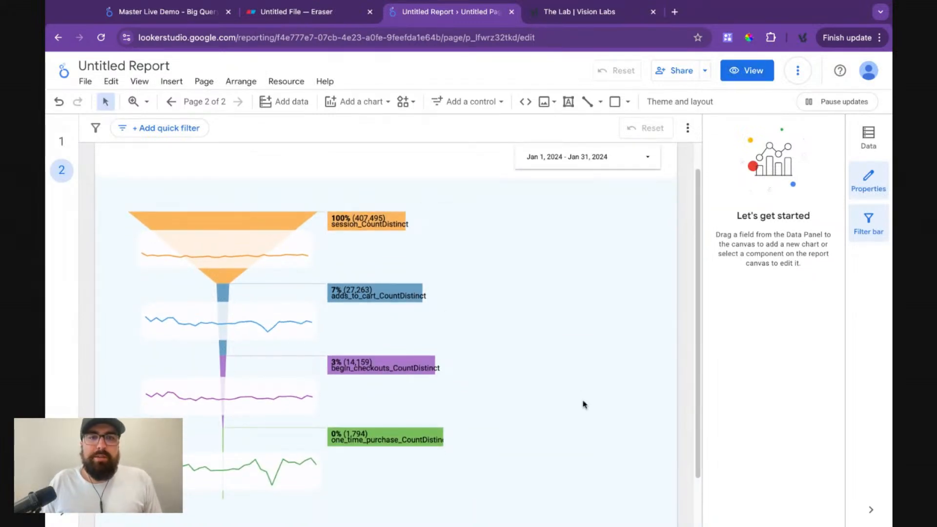
scroll(468, 331, down, 1)
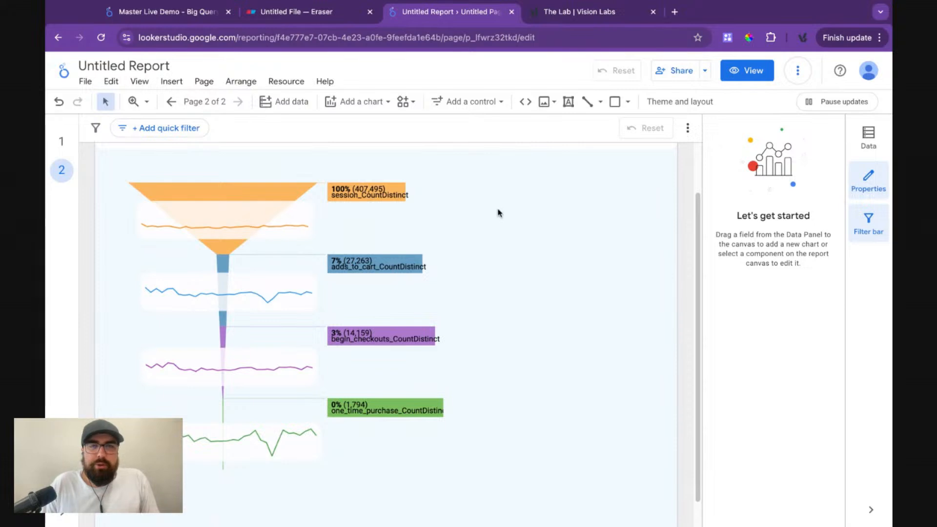
click(388, 103)
click(350, 152)
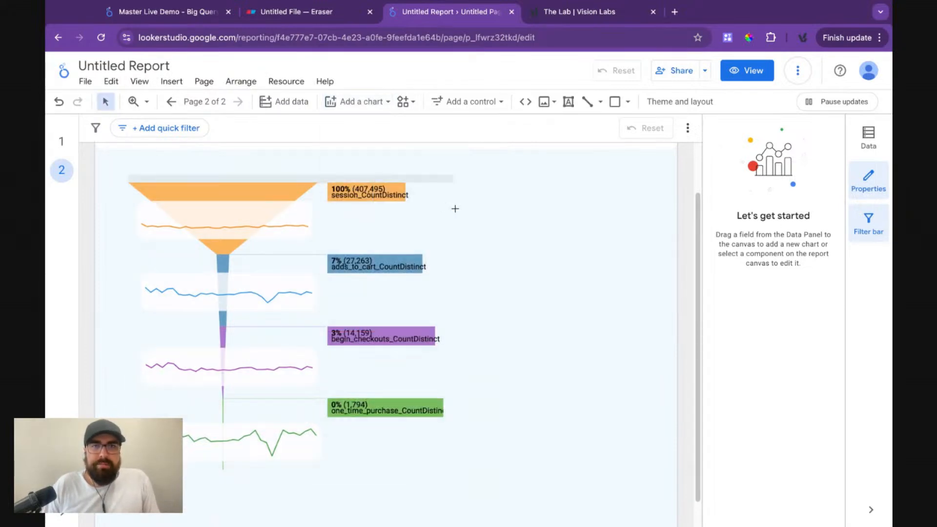
click(560, 266)
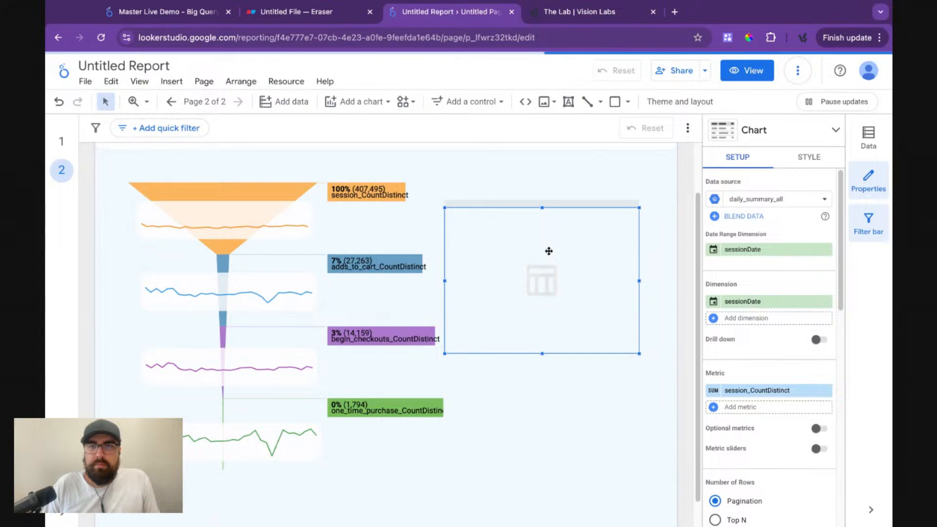
- Move the table clear of the funnel labels toward the page's right edge and extend its height to show more rows
drag(546, 316, 578, 315)
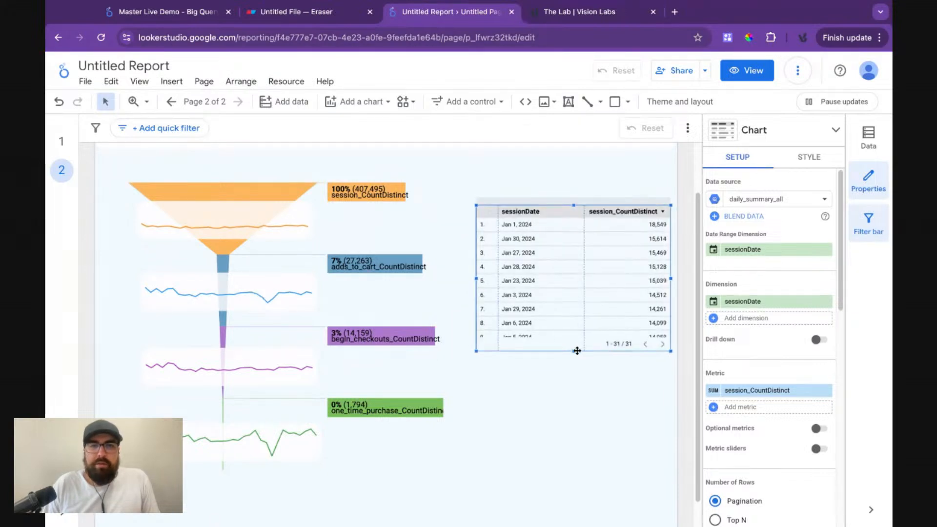
drag(576, 354, 575, 433)
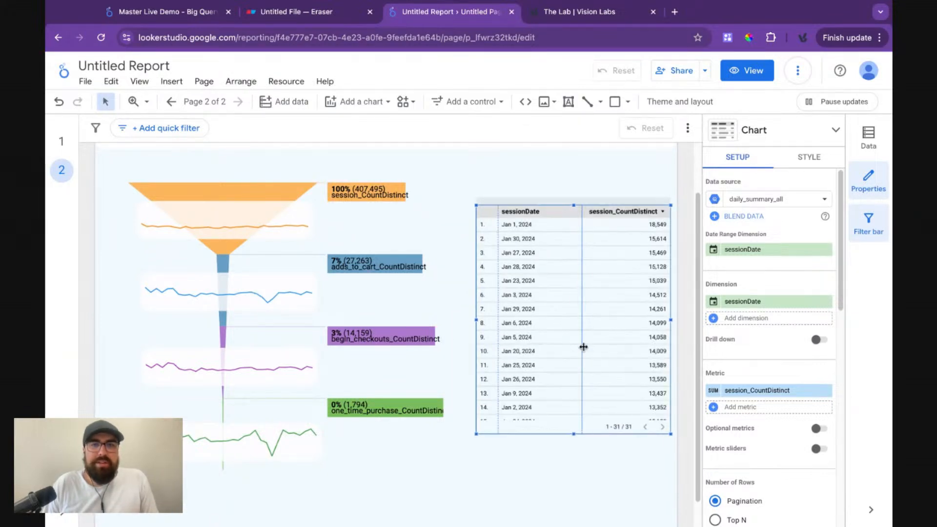
drag(614, 283, 598, 265)
- Preview the page in view mode to examine the new table beside the funnel
click(759, 392)
click(734, 318)
click(753, 70)
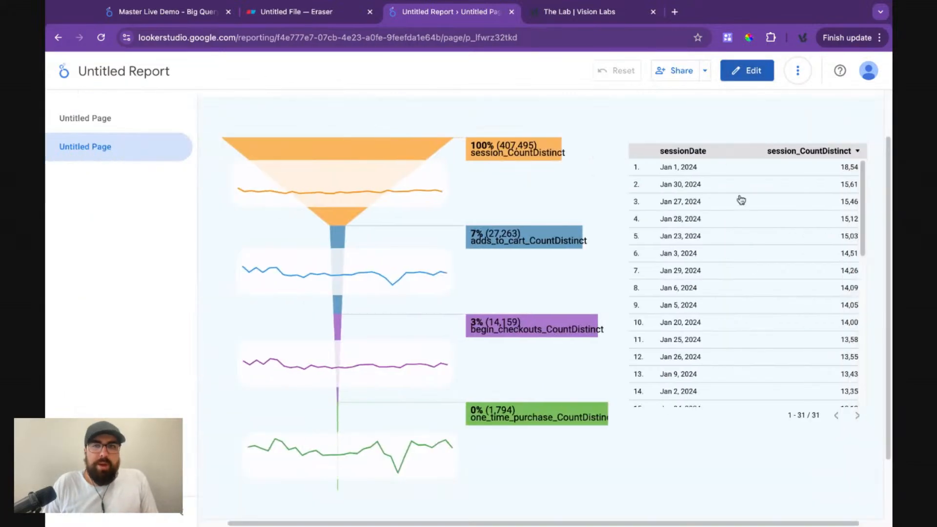
- Cross-filter the funnel and sparklines by Jan 30, Jan 6 and Jan 3, 2024 from the table, clear the filter, and return to editing
click(690, 186)
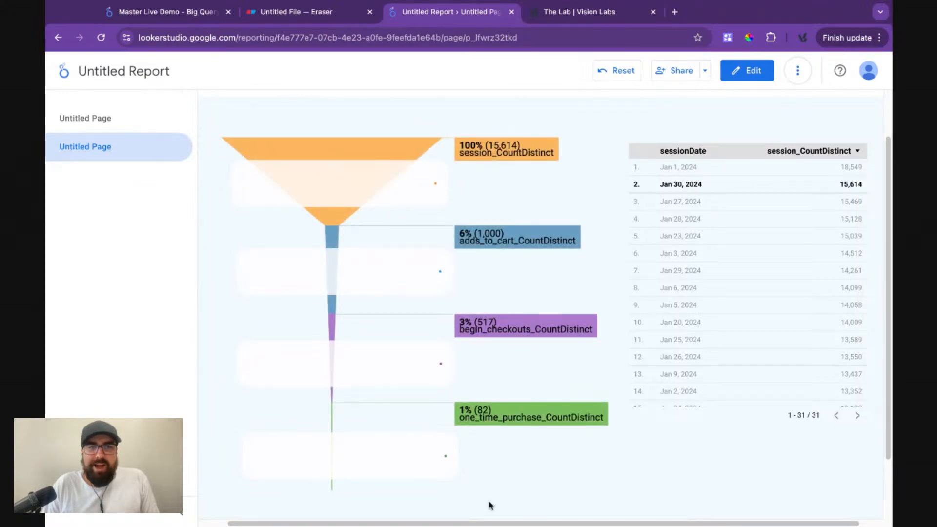
click(666, 292)
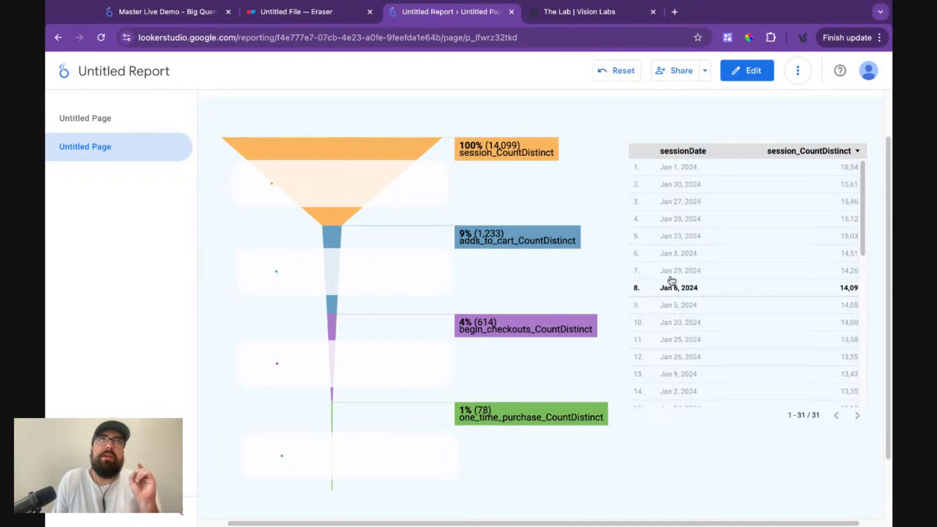
click(678, 288)
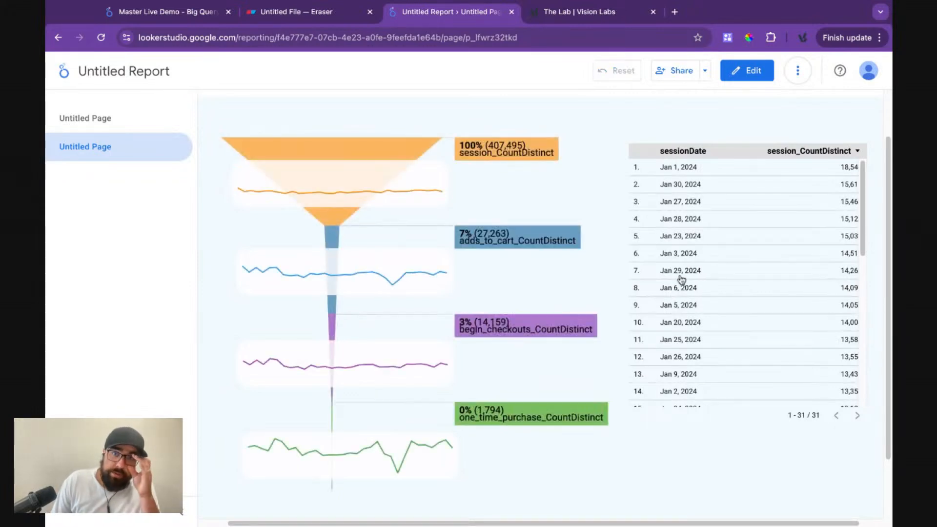
click(683, 257)
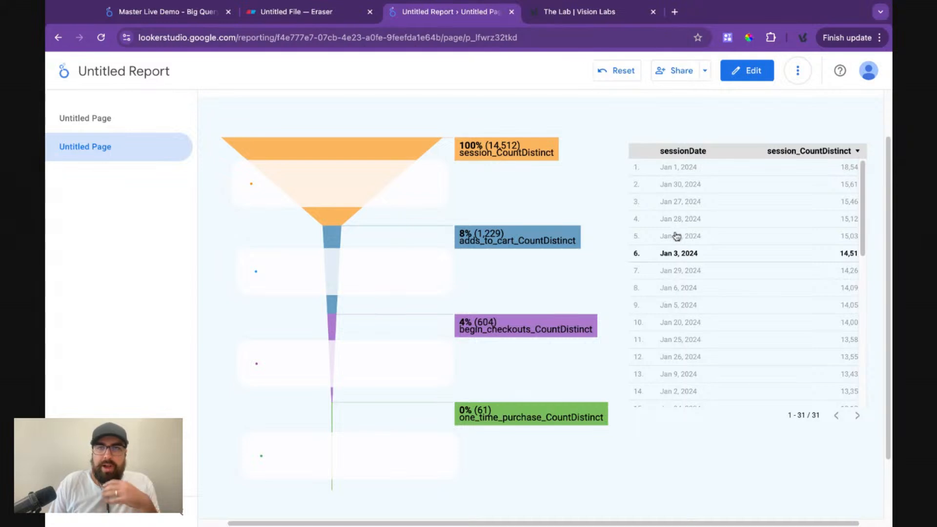
click(673, 254)
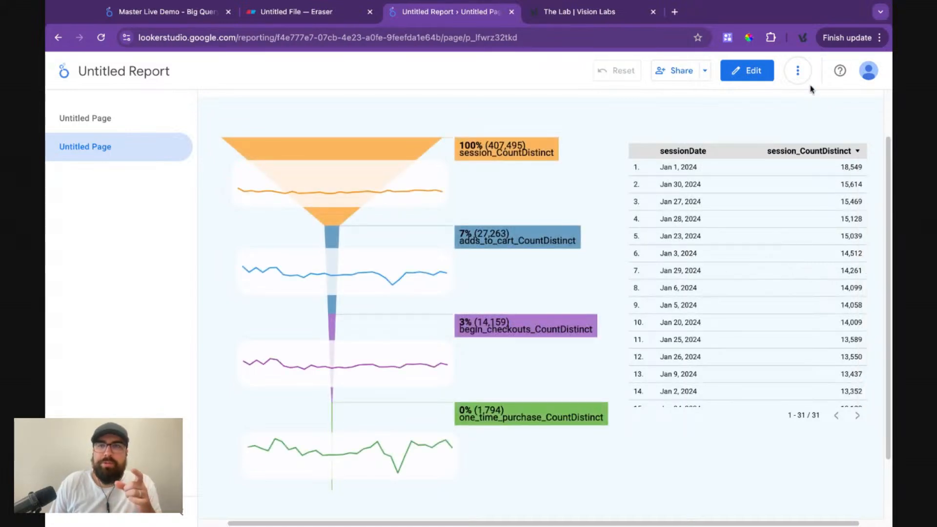
click(741, 68)
- Remove the session_CountDistinct metric from the table and start a new calculated field as its metric
click(537, 283)
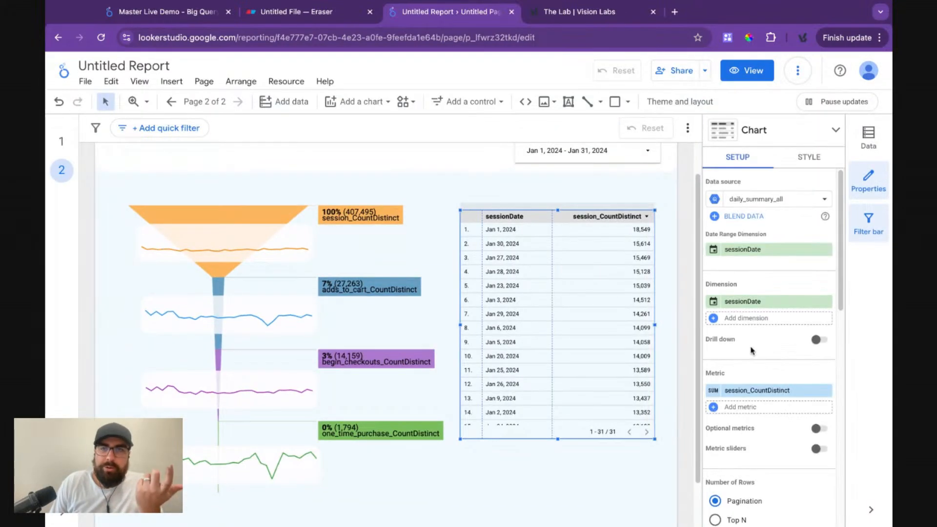
click(827, 390)
click(747, 395)
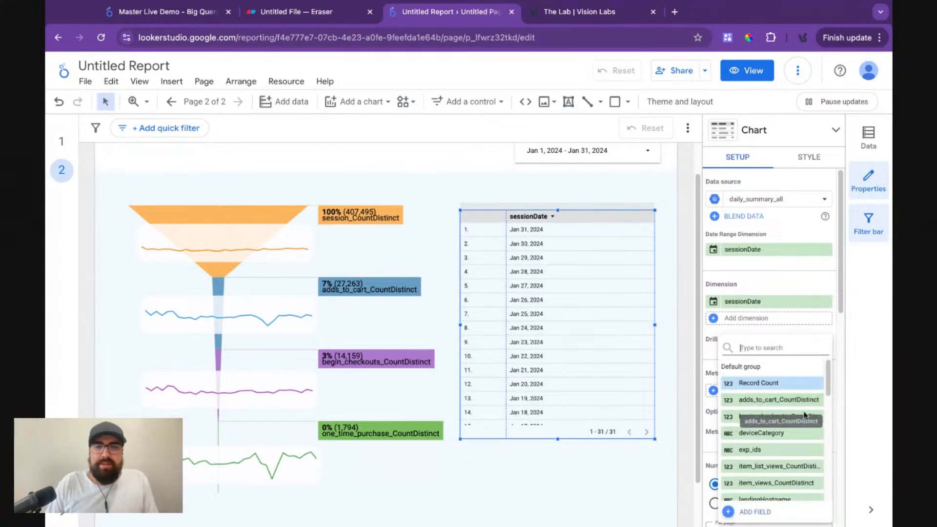
click(773, 512)
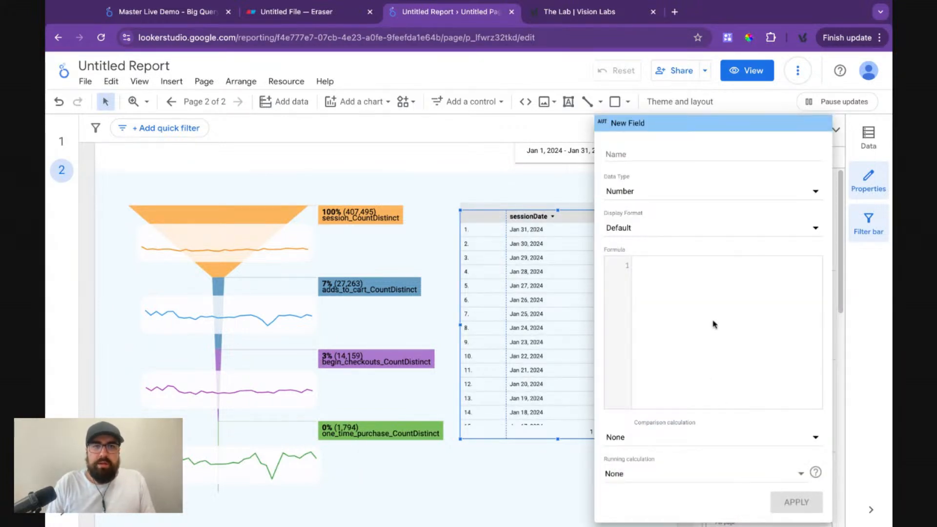
- Define the metric Site Conversion Rate as SUM(one_time_purchase_CountDistinct) / SUM(session_CountDistinct) and apply it to the table
text(one)
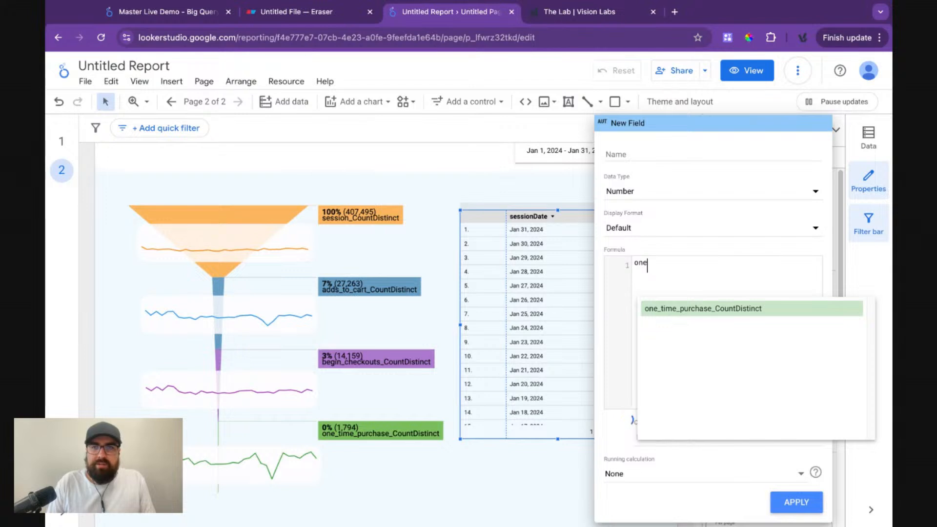
click(693, 293)
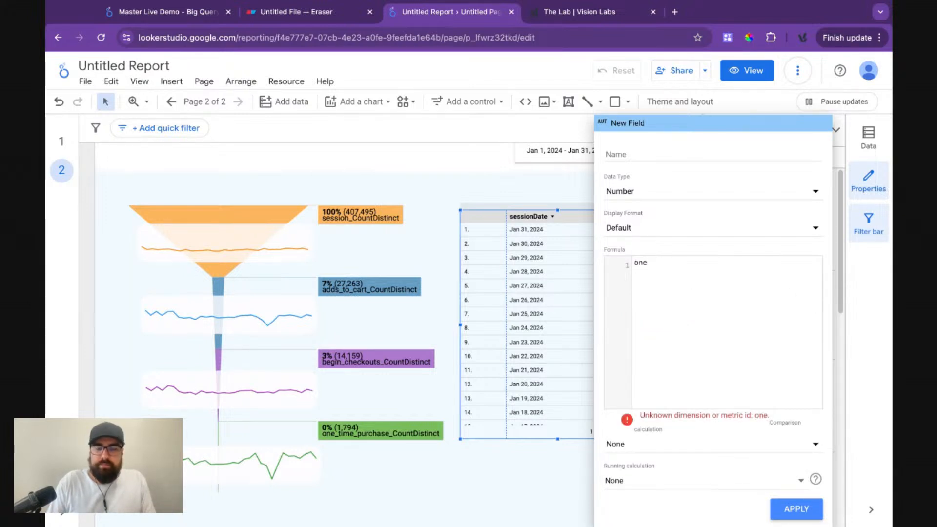
key(BackSpace)
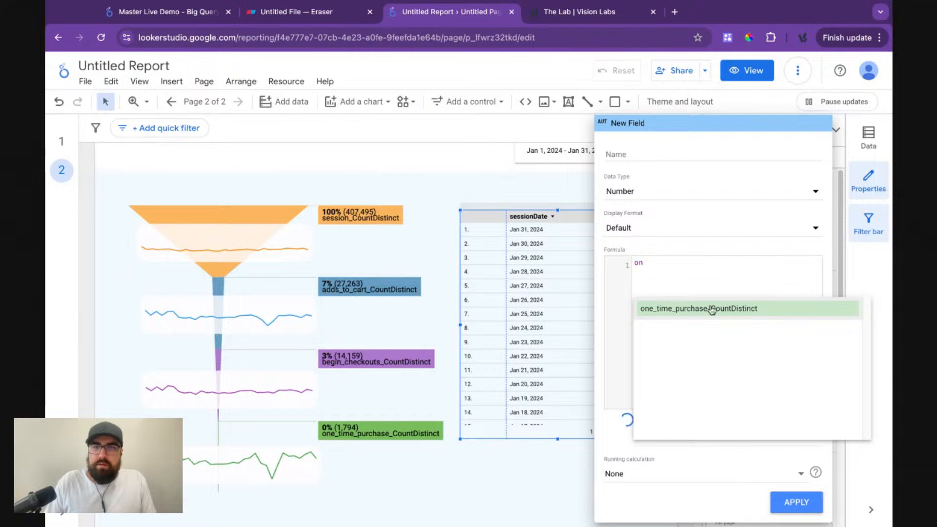
click(712, 309)
text(/)
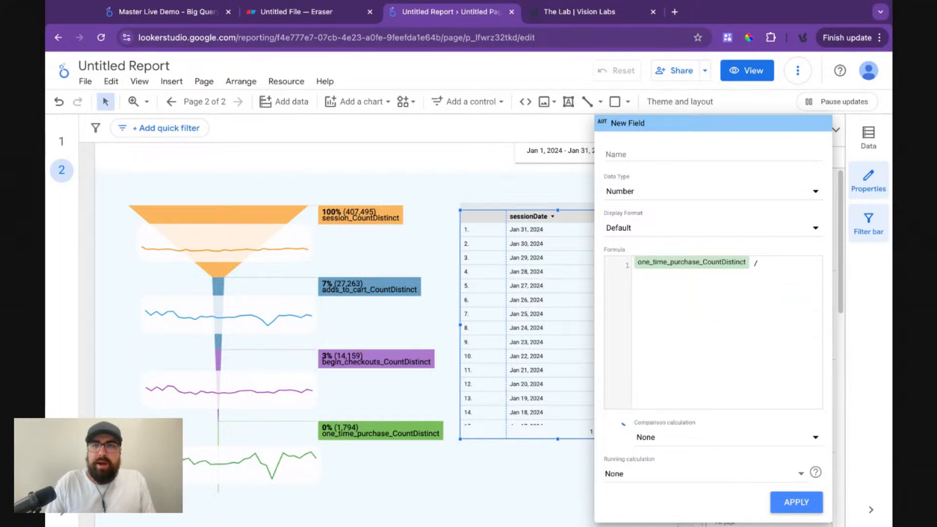
text( SUM(sess)
scroll(863, 399, down, 1)
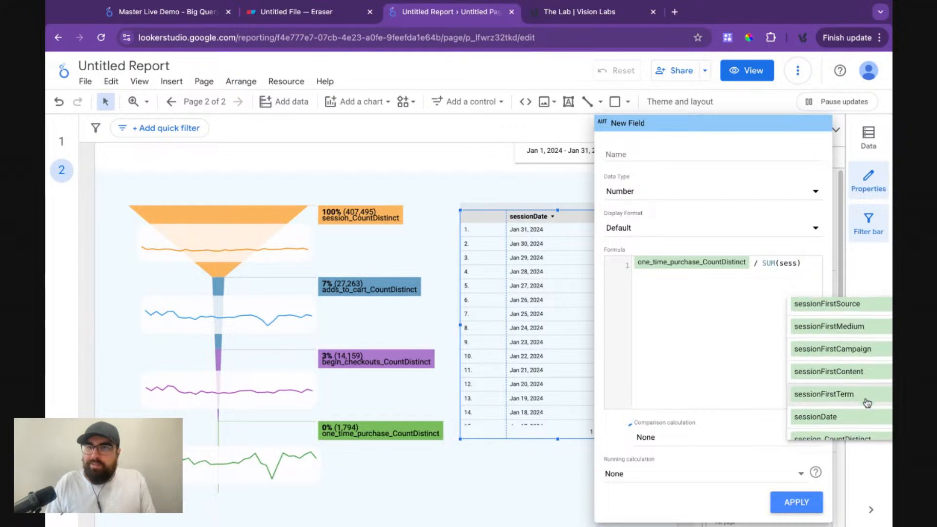
click(860, 426)
key(Home)
text(SUM()
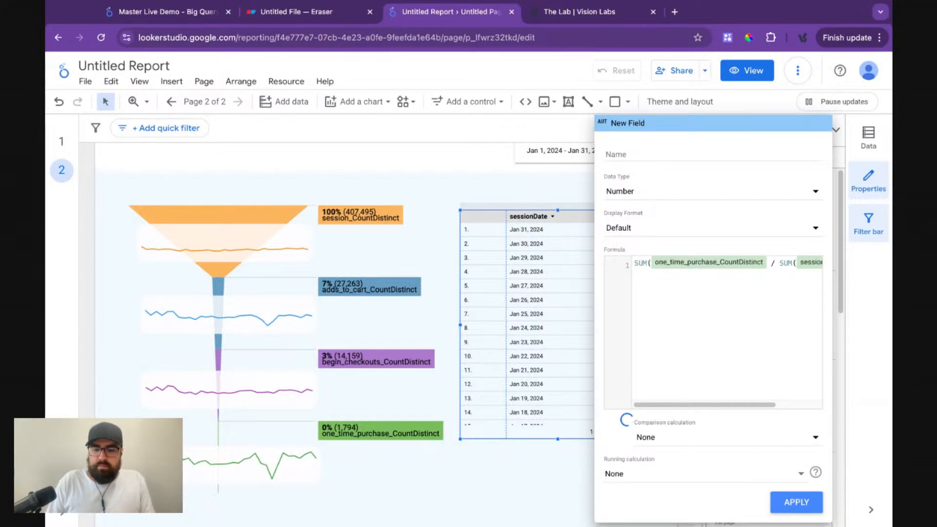
click(712, 155)
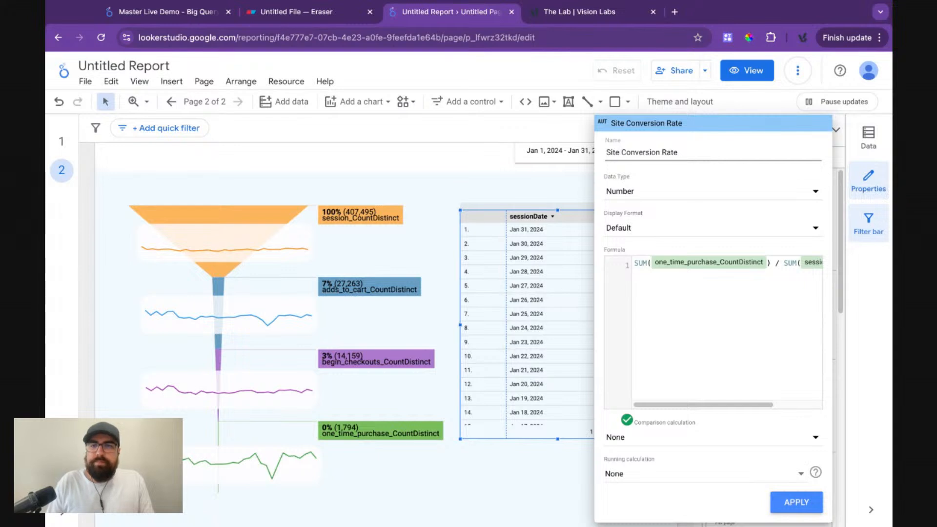
click(794, 501)
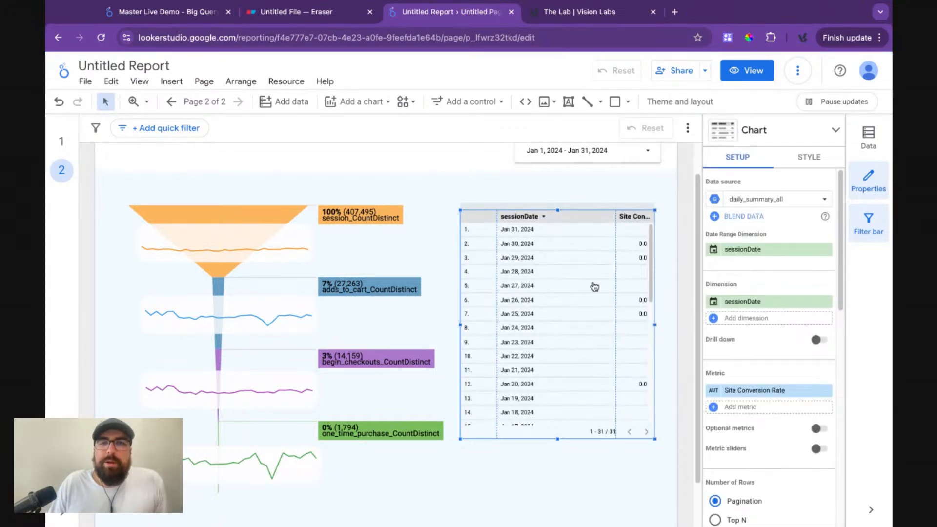
- Set the data type of the Site Conversion Rate metric to Percent and close its settings
click(715, 390)
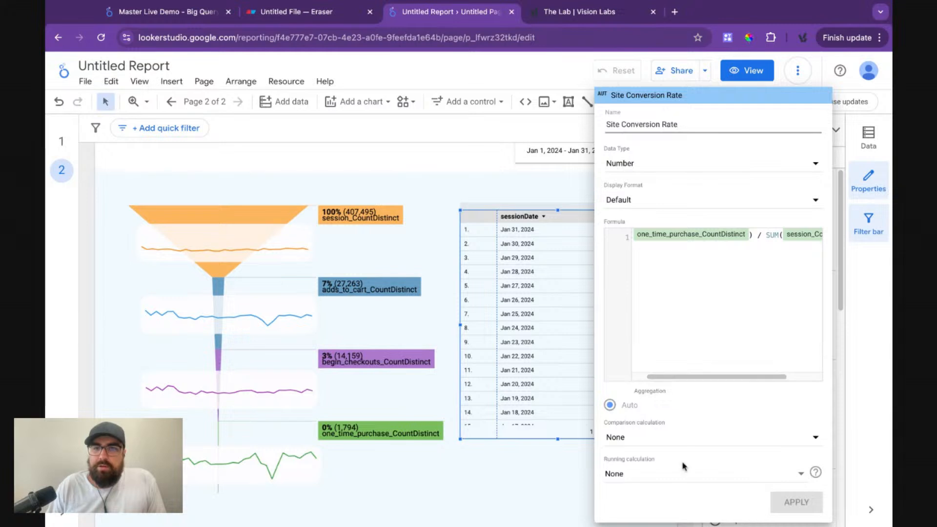
click(669, 165)
mouse_move(680, 174)
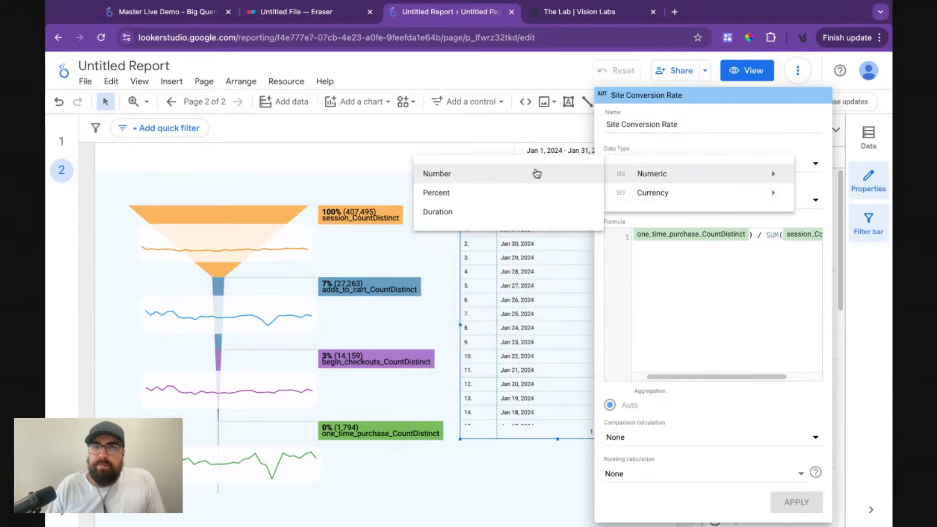
click(520, 193)
click(794, 510)
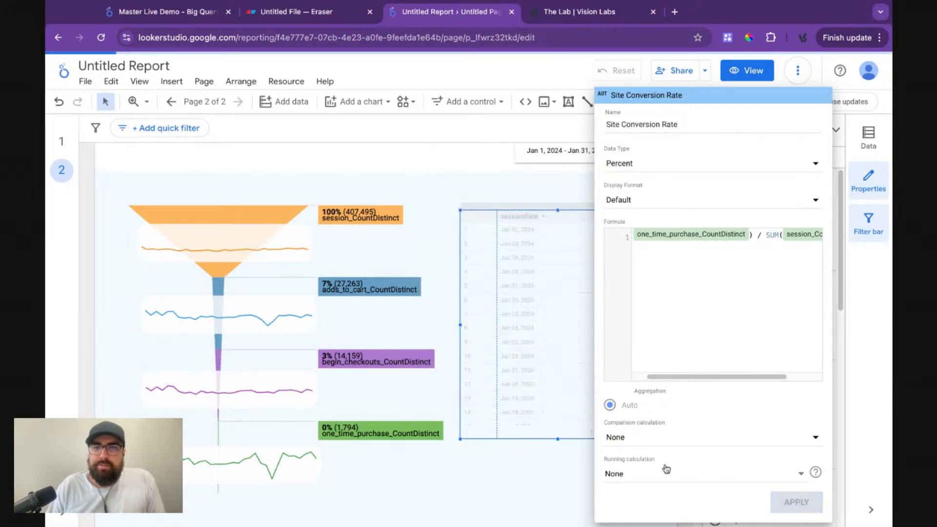
click(667, 357)
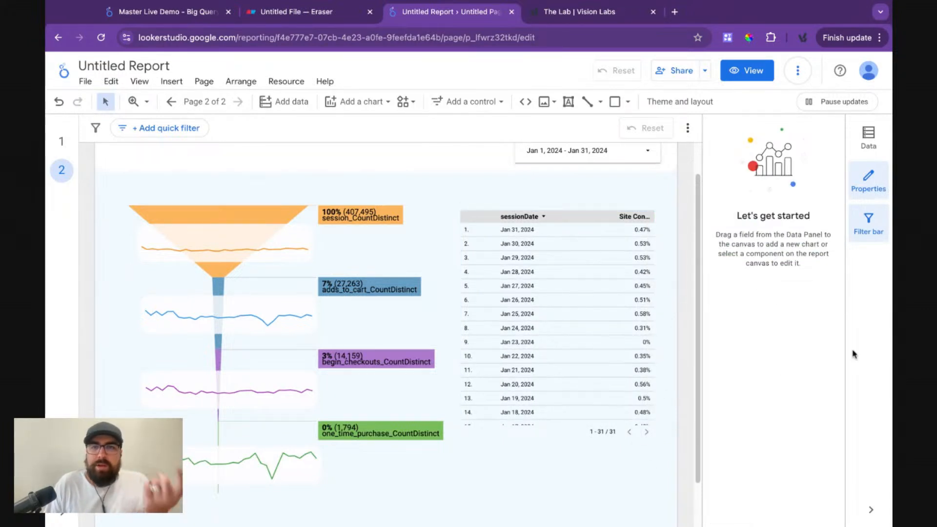
- Cross-filter the funnel by individual table dates, including Jan 24 and Jan 30, 2024, to compare the stages, and clear the filter
click(512, 333)
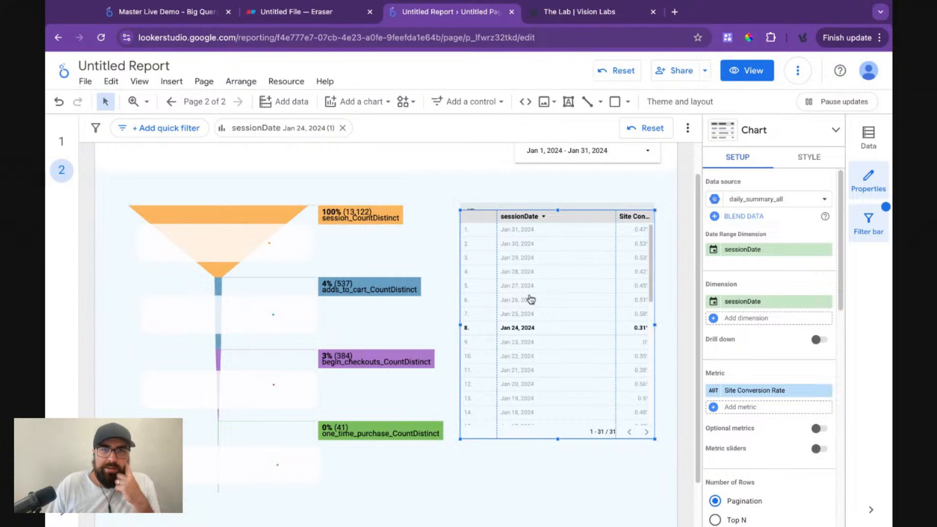
click(515, 327)
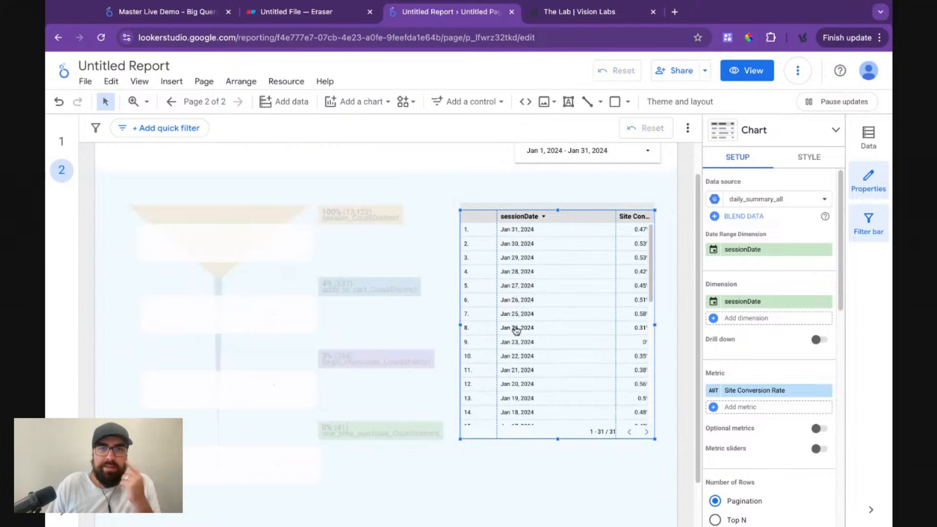
click(522, 273)
click(525, 245)
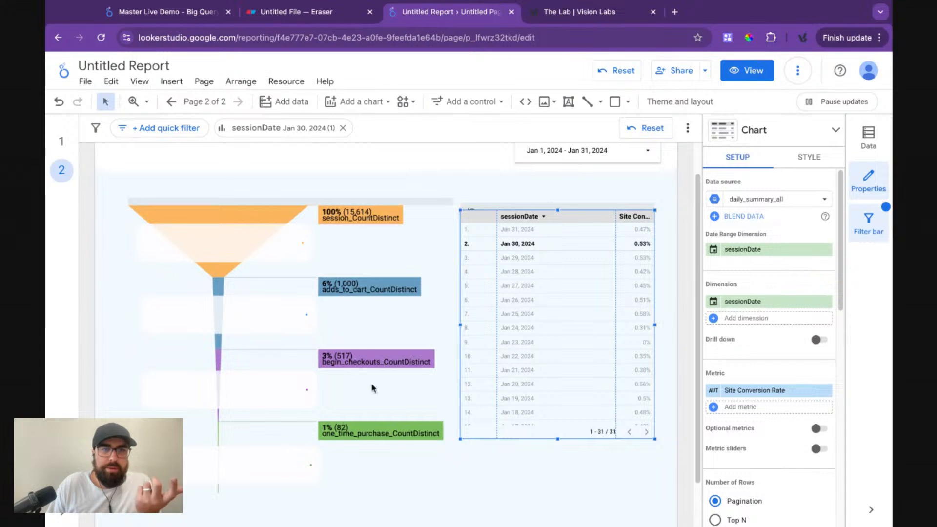
click(520, 247)
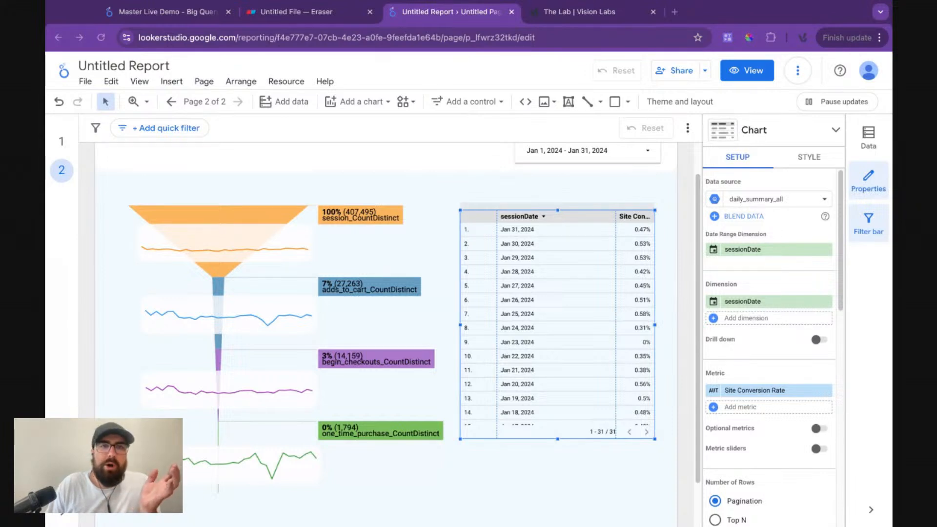
click(247, 177)
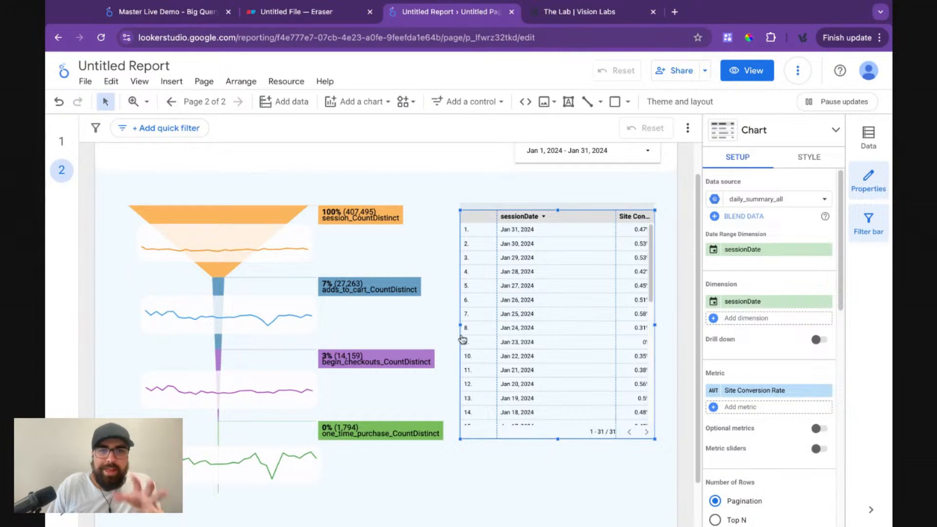
- Enlarge the table downward and upward, aligning its outer edge with the date range control
click(805, 158)
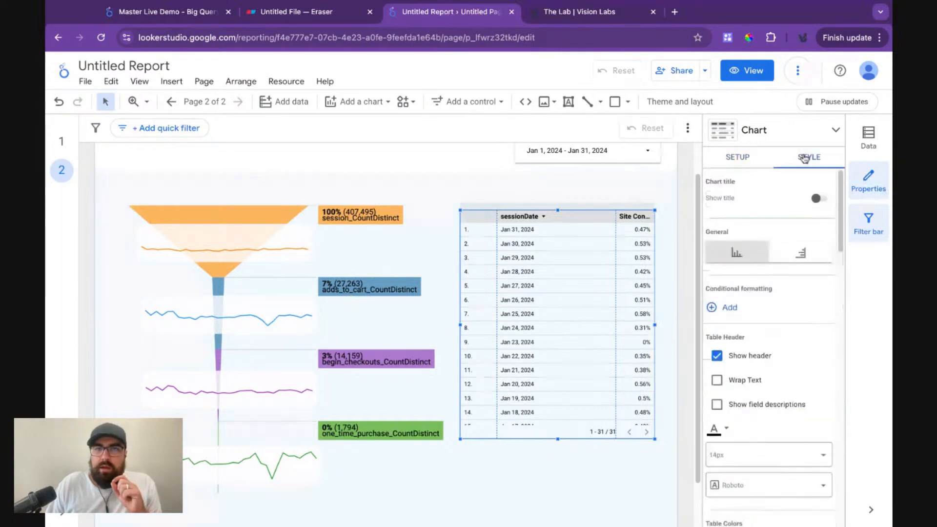
scroll(798, 257, down, 1)
scroll(799, 257, down, 10)
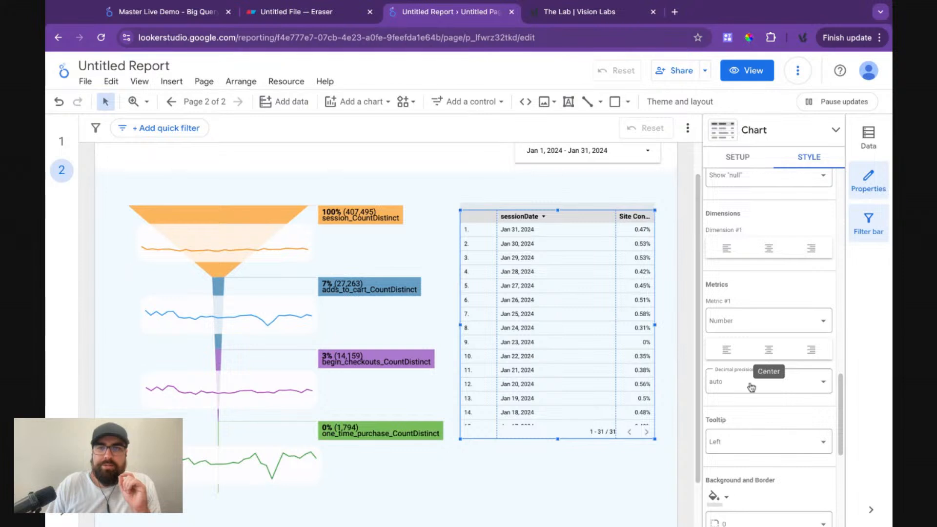
drag(558, 439, 558, 484)
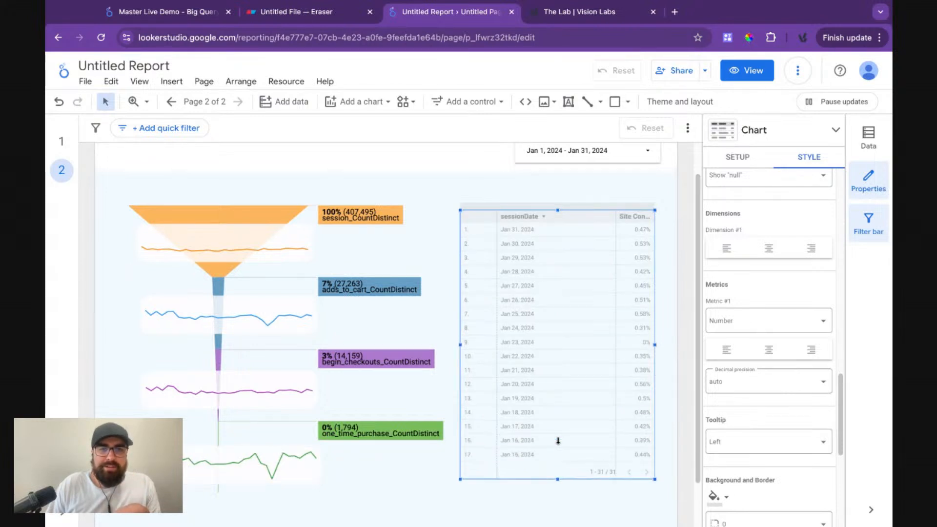
drag(655, 210, 661, 194)
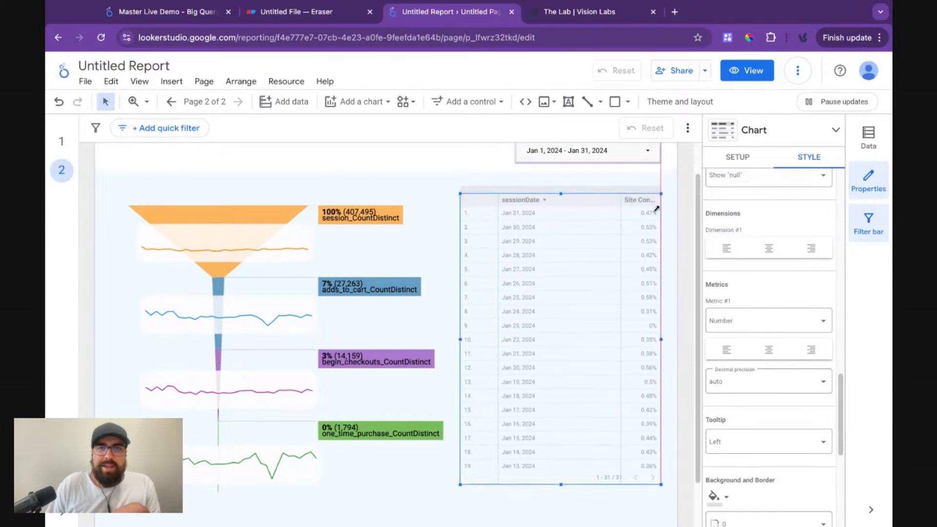
- Change the background fill colour of the table in its style settings
scroll(767, 322, up, 10)
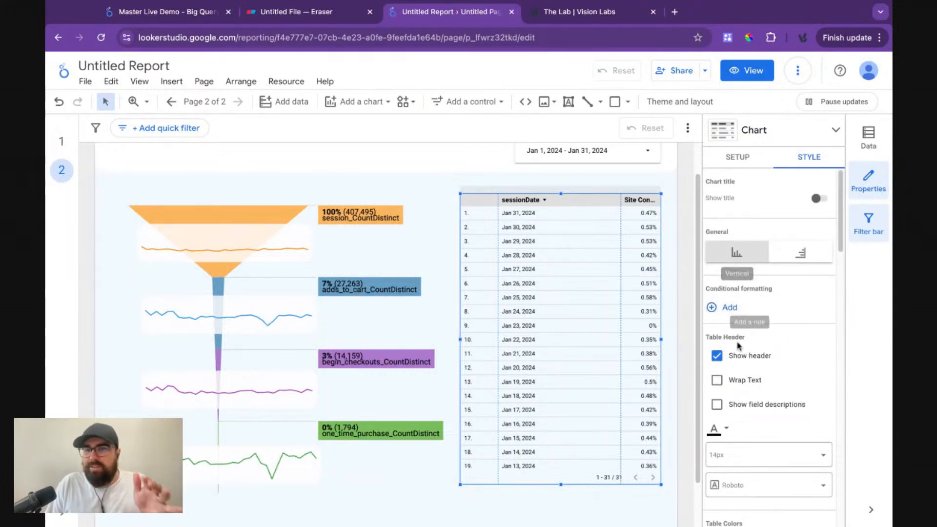
scroll(740, 351, down, 1)
scroll(741, 351, down, 5)
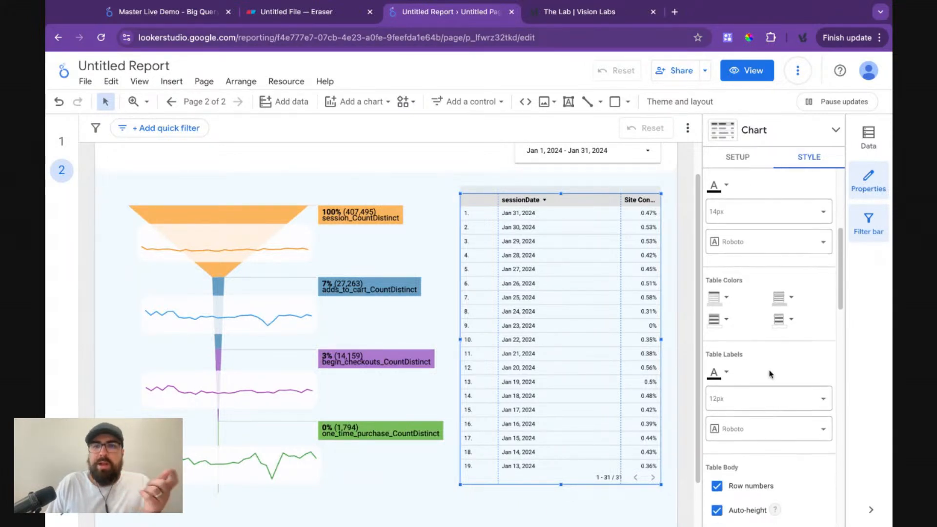
scroll(736, 387, down, 5)
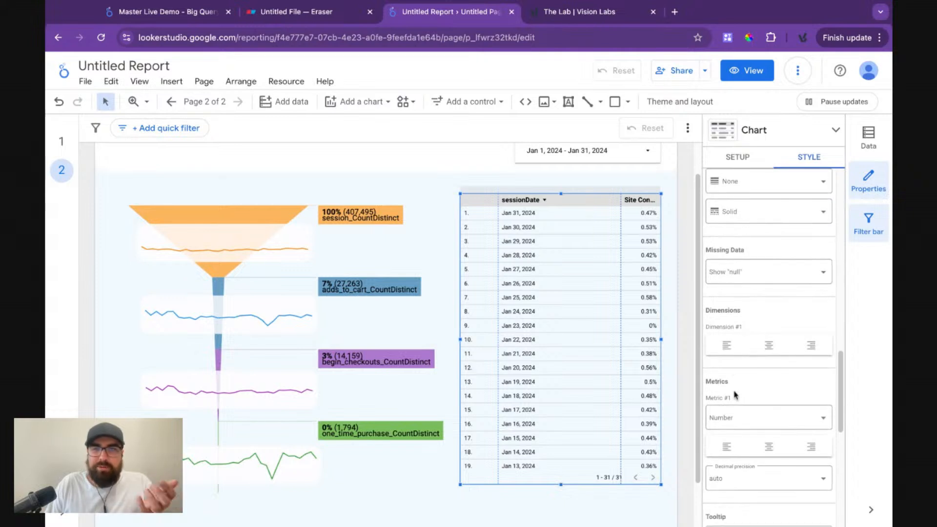
scroll(742, 368, up, 8)
scroll(742, 367, up, 2)
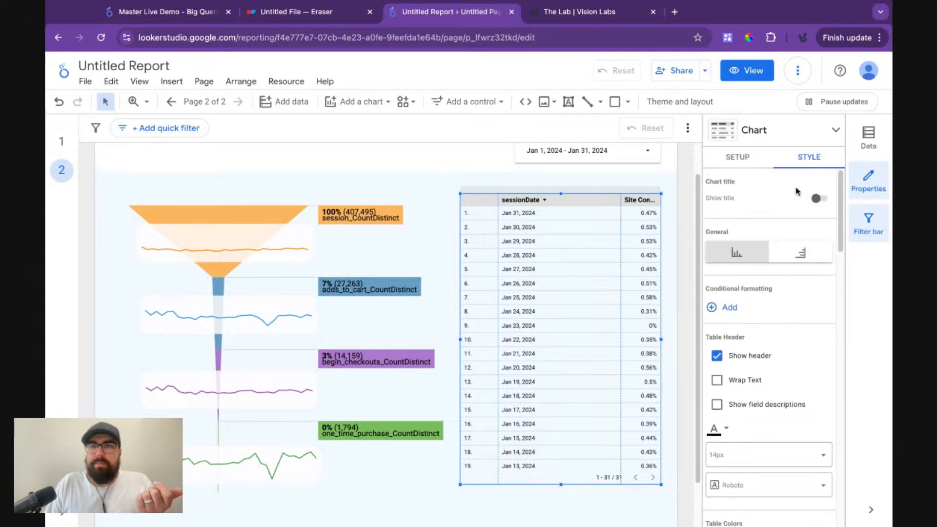
scroll(780, 337, down, 10)
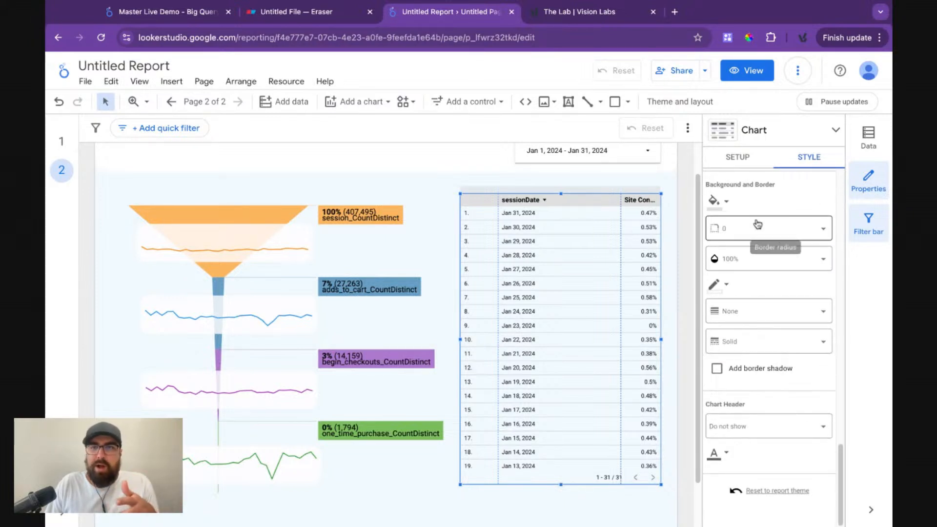
click(714, 200)
click(689, 238)
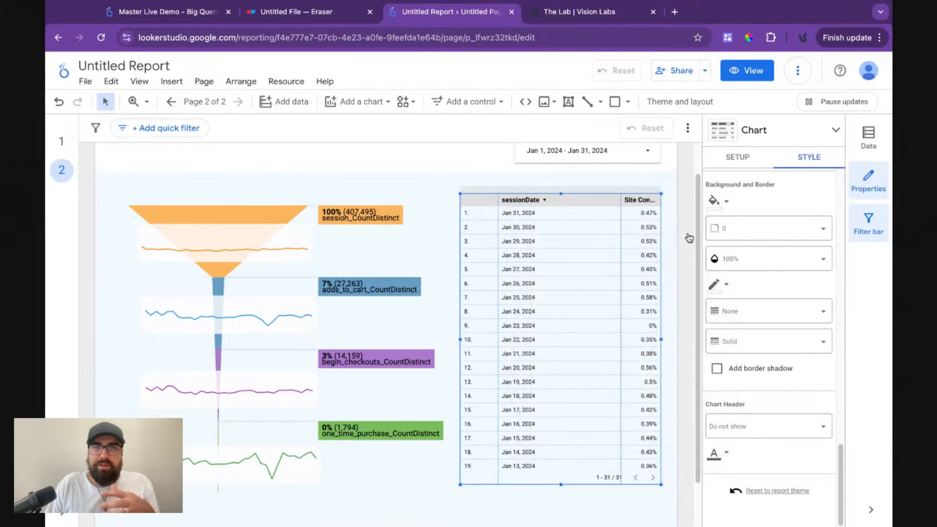
- Set the table's odd row color to a light grey in its style settings
scroll(766, 341, up, 8)
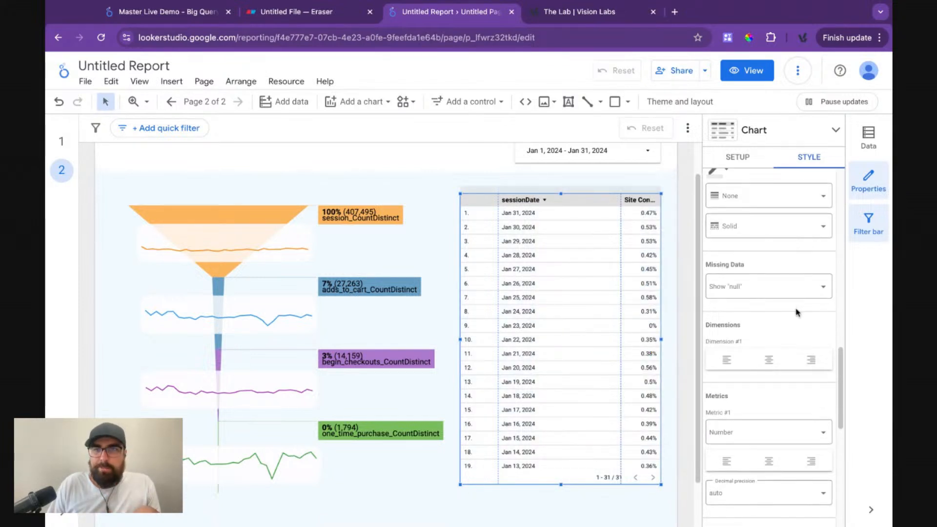
scroll(792, 312, up, 3)
scroll(784, 331, down, 2)
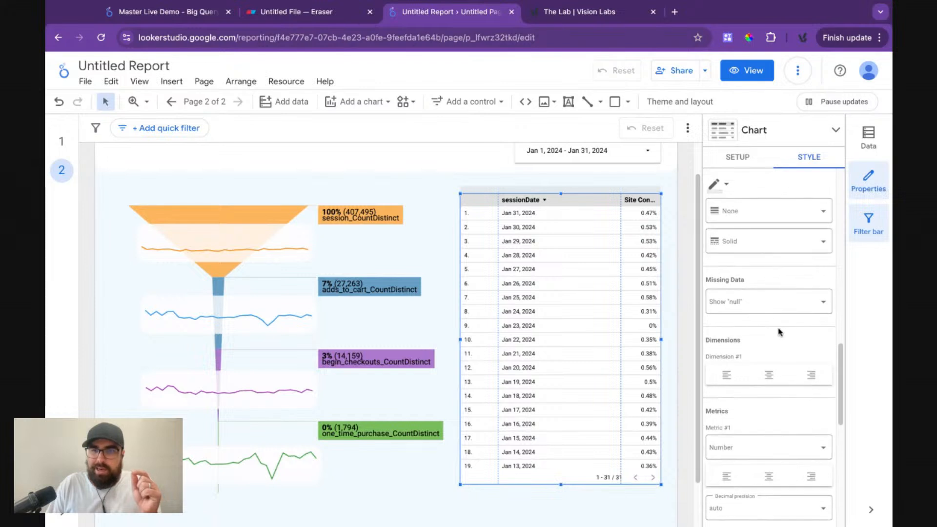
scroll(772, 374, down, 1)
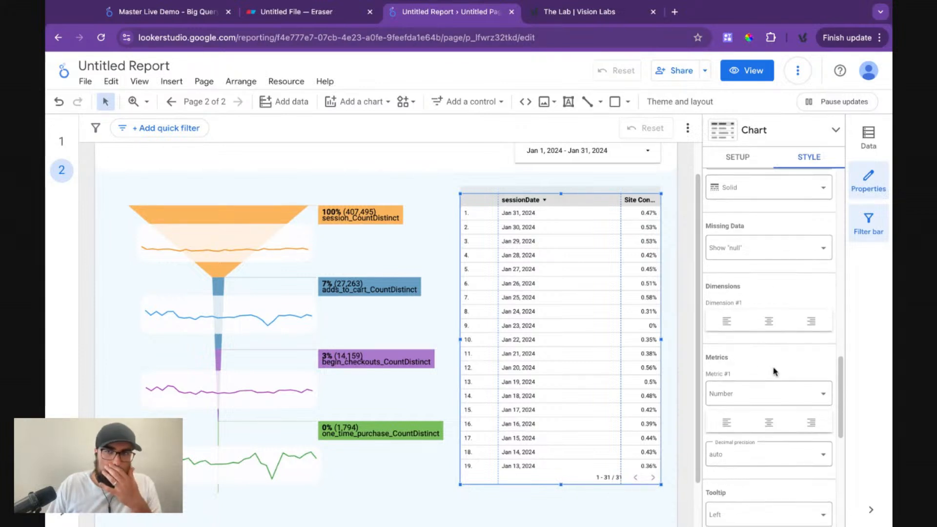
scroll(763, 351, down, 2)
scroll(763, 342, up, 6)
scroll(765, 324, up, 3)
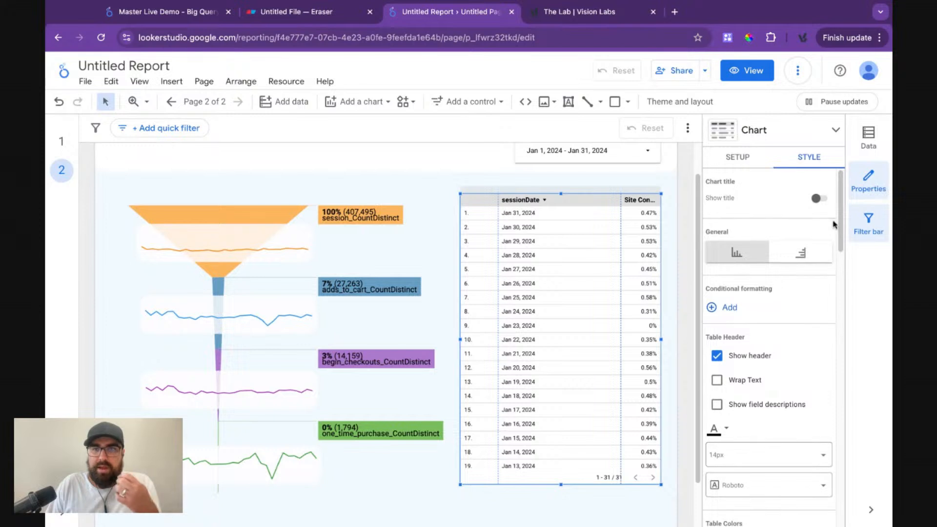
scroll(799, 310, down, 3)
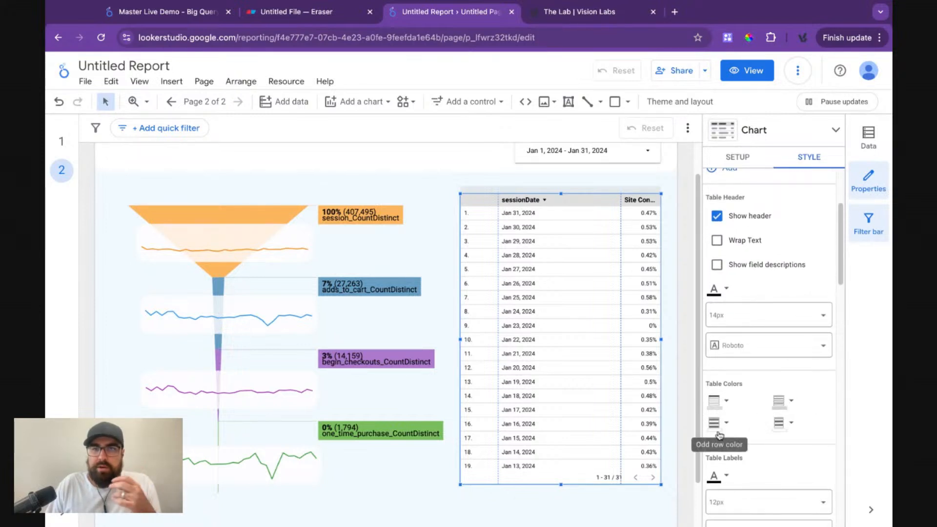
click(726, 427)
click(673, 349)
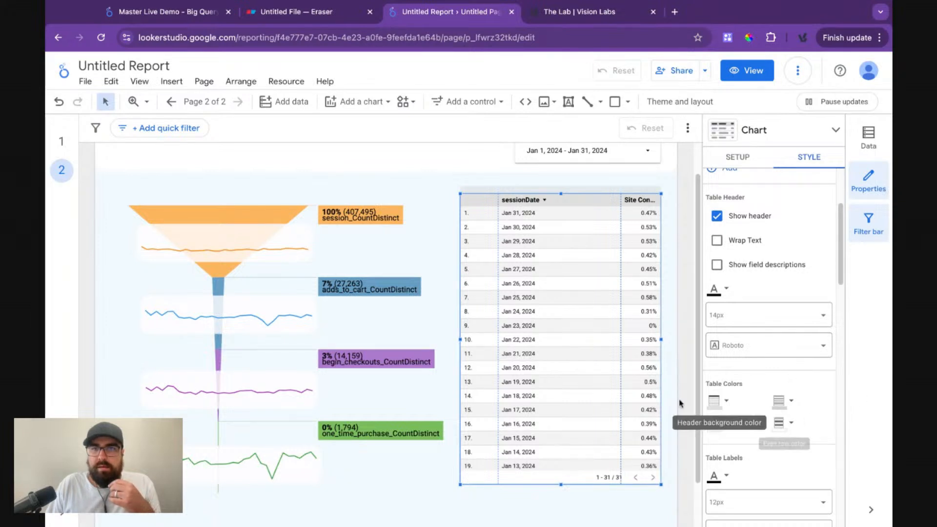
- Try a deep orange header background on the table and narrow the row-number and sessionDate columns so the full metric heading fits
click(724, 401)
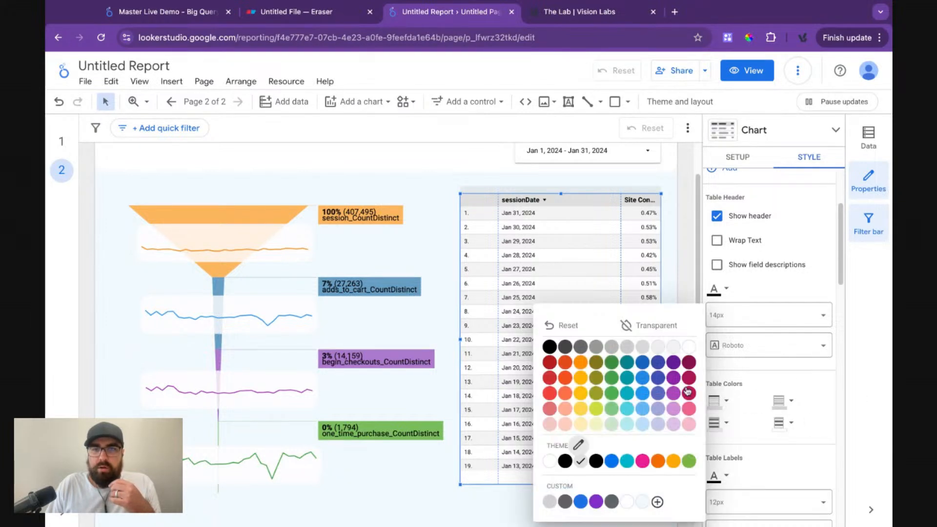
click(564, 377)
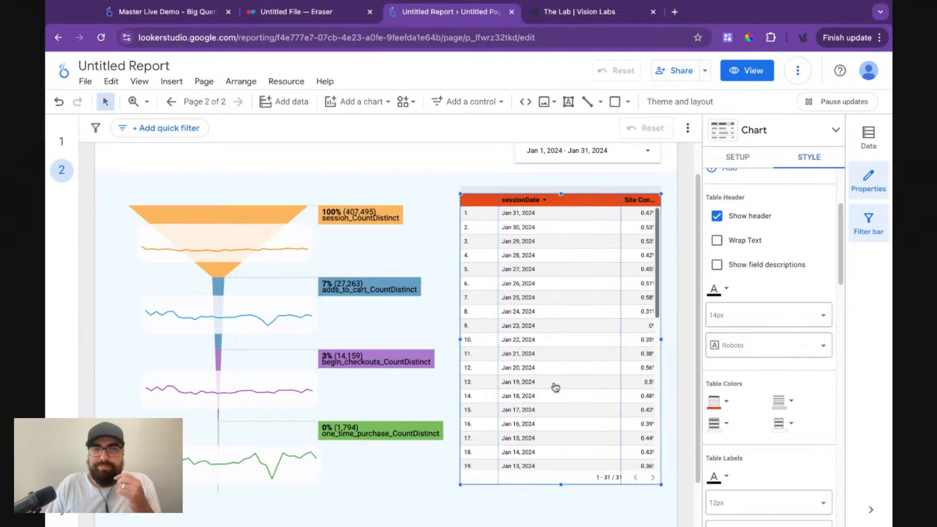
drag(497, 360, 479, 360)
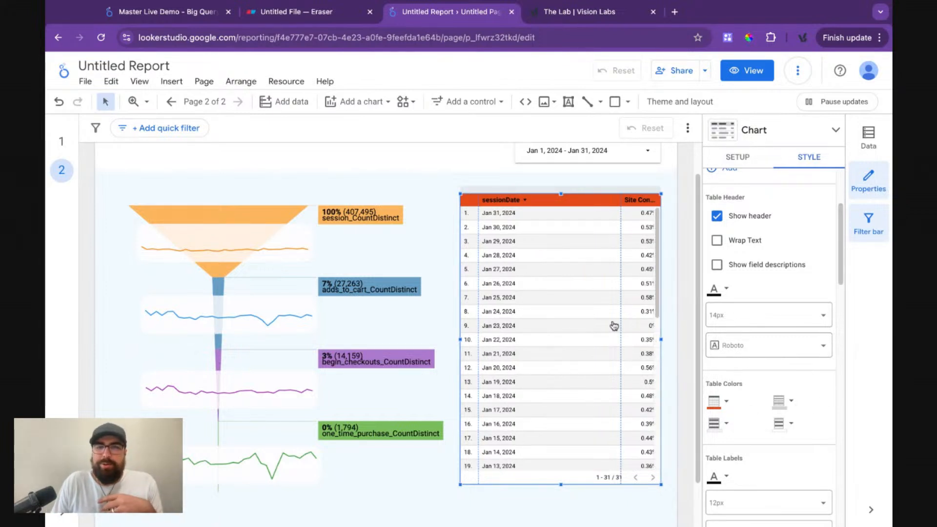
drag(621, 321, 537, 321)
- Try an indigo header background on the table, then make the header black with white header text
click(725, 402)
click(657, 365)
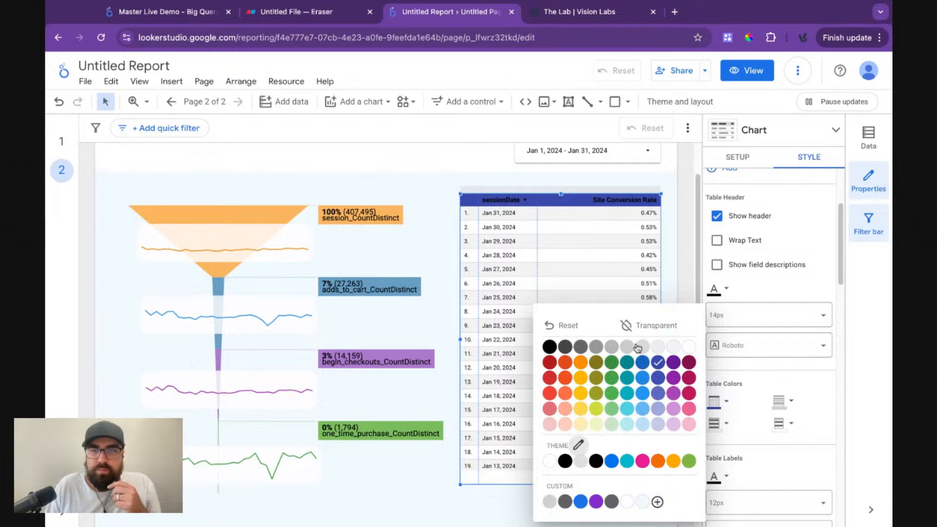
click(565, 348)
scroll(749, 338, up, 3)
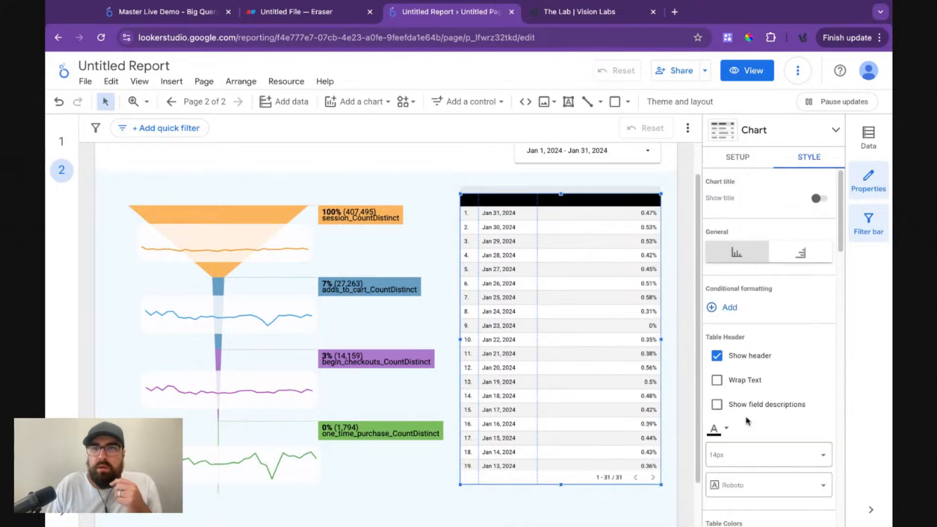
click(715, 427)
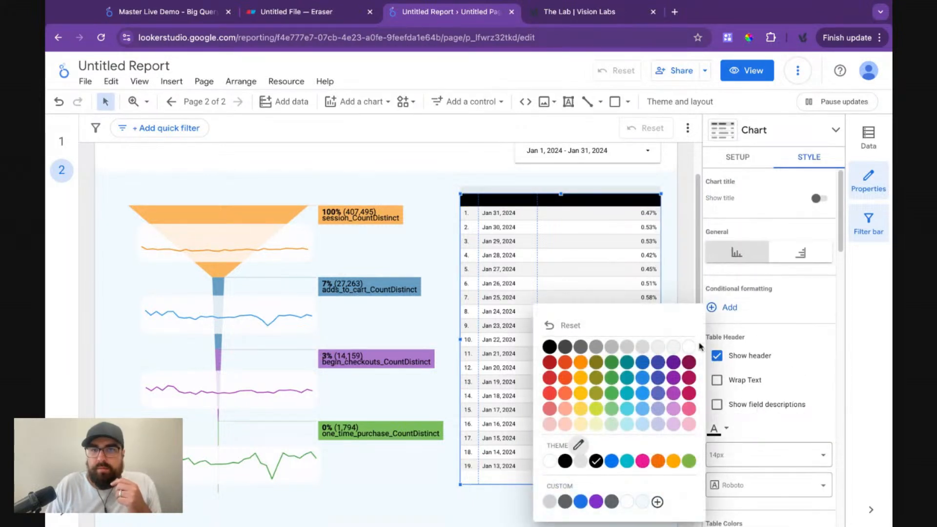
click(579, 445)
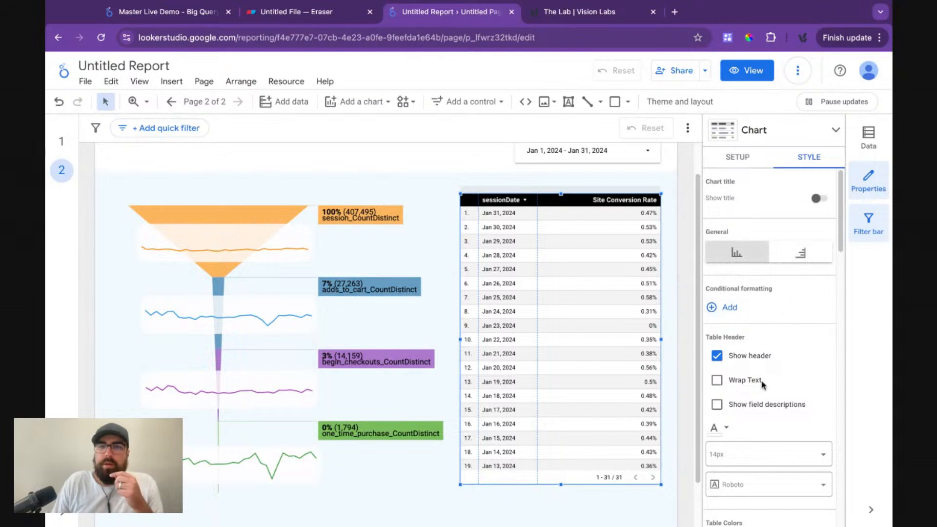
- Display the Site Conversion Rate metric as amber bars in the table with Show number enabled
scroll(767, 379, down, 10)
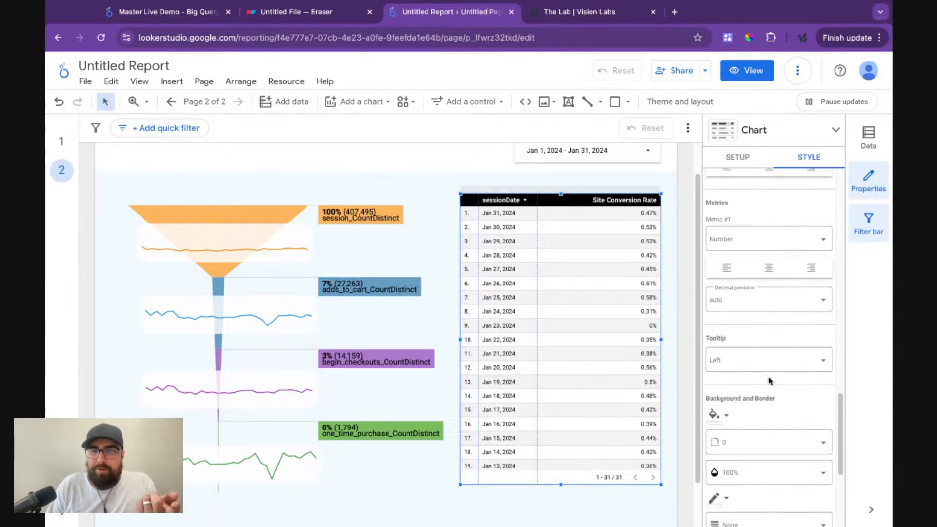
click(725, 244)
click(748, 328)
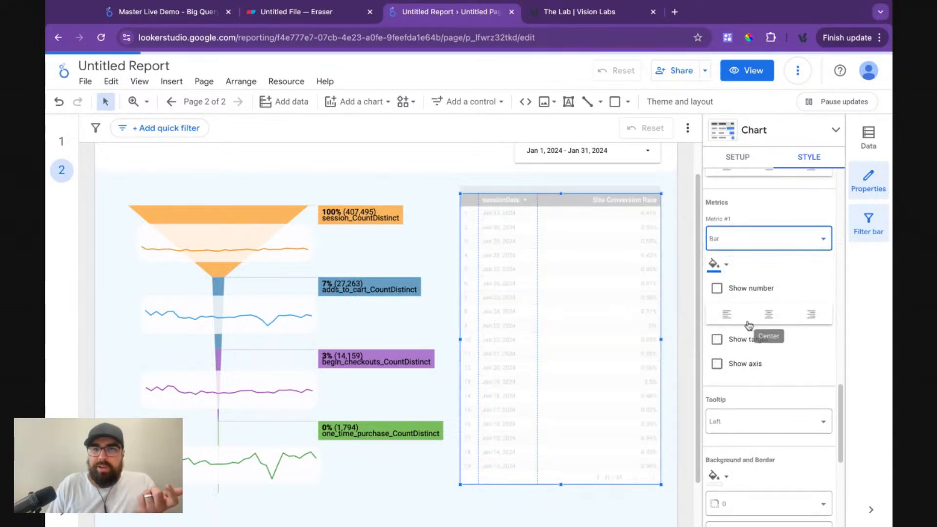
click(715, 288)
click(714, 264)
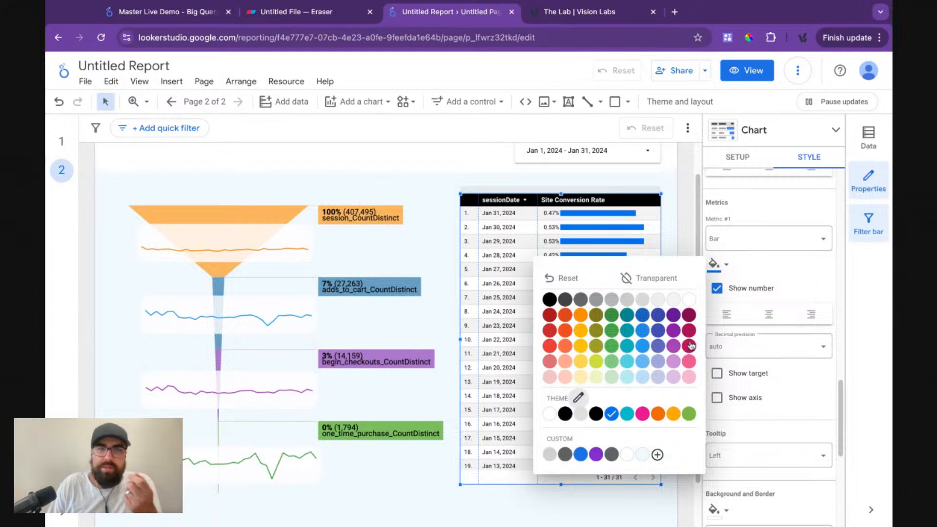
click(581, 349)
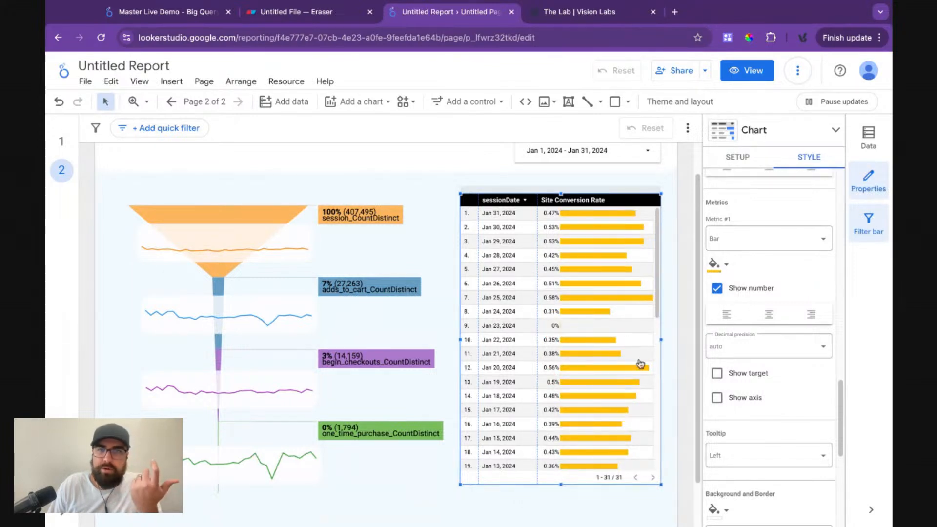
scroll(615, 334, down, 4)
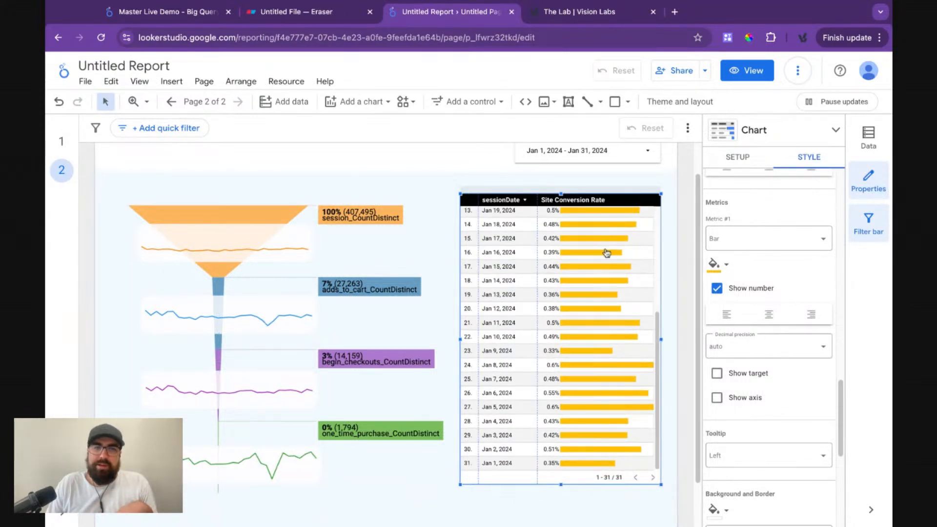
- Preview the report in view mode and cross-filter the funnel by Jan 23, Jan 27 and Jan 26, 2024, clearing each filter
click(746, 71)
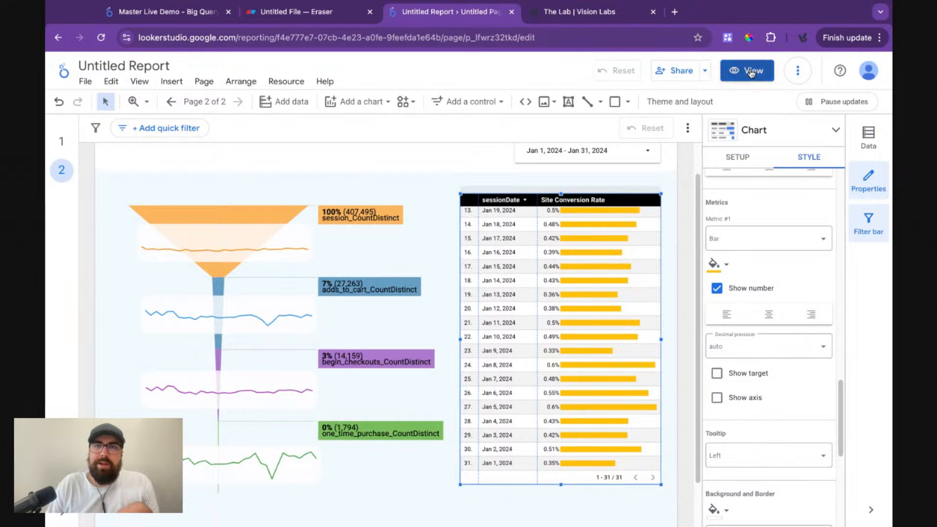
scroll(759, 398, up, 4)
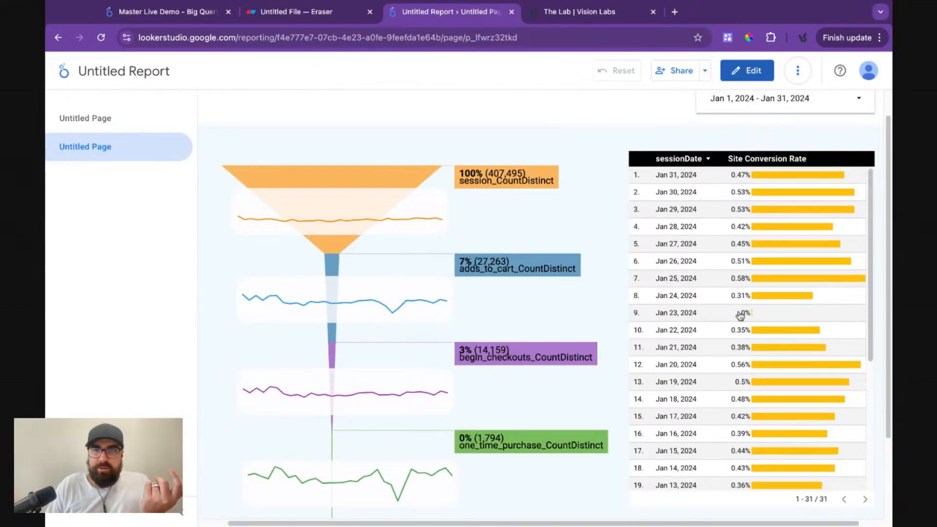
click(677, 316)
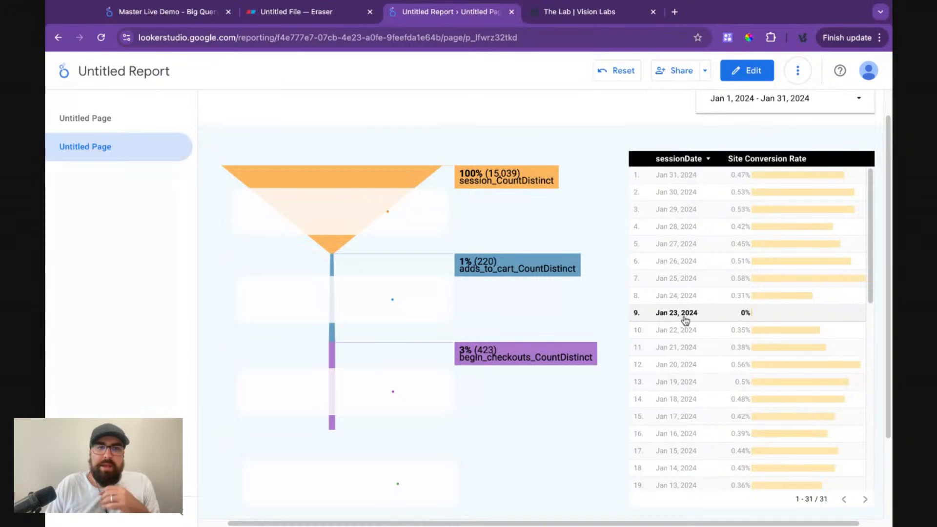
click(672, 315)
click(672, 247)
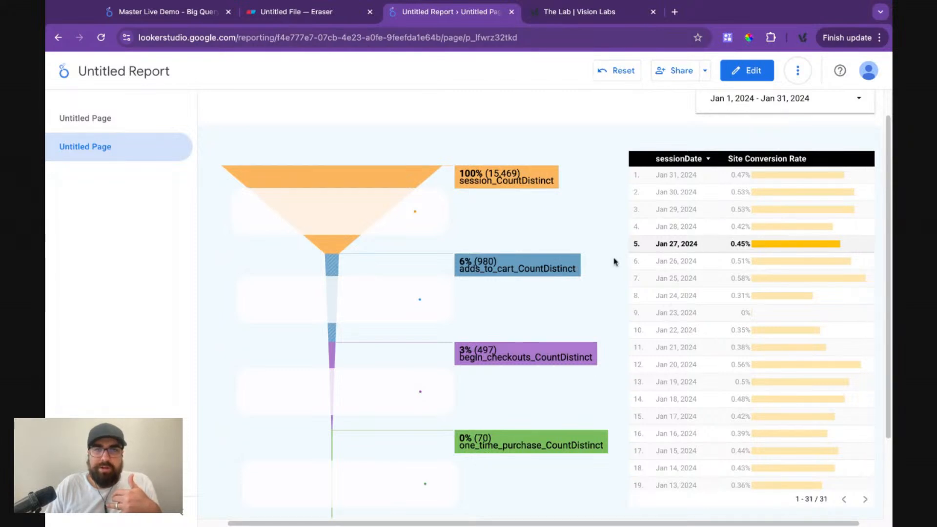
click(664, 244)
click(674, 263)
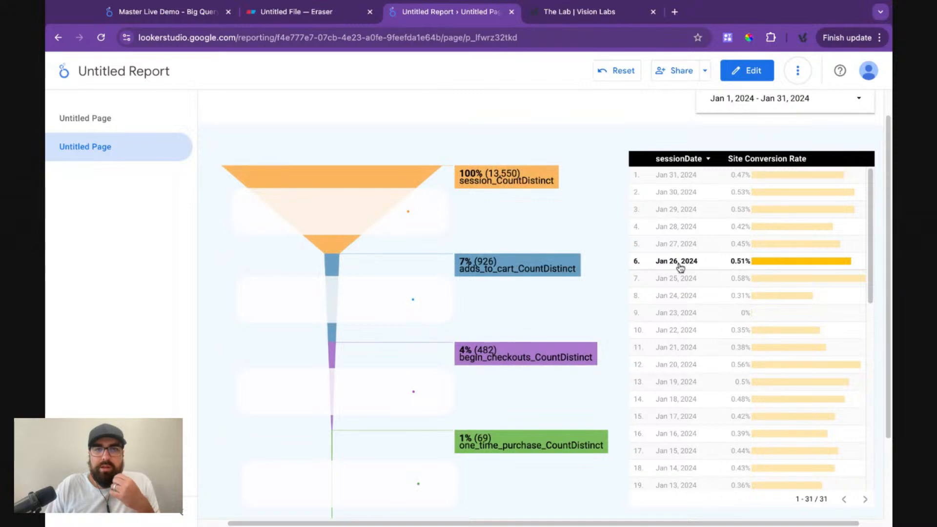
click(679, 266)
scroll(722, 352, down, 5)
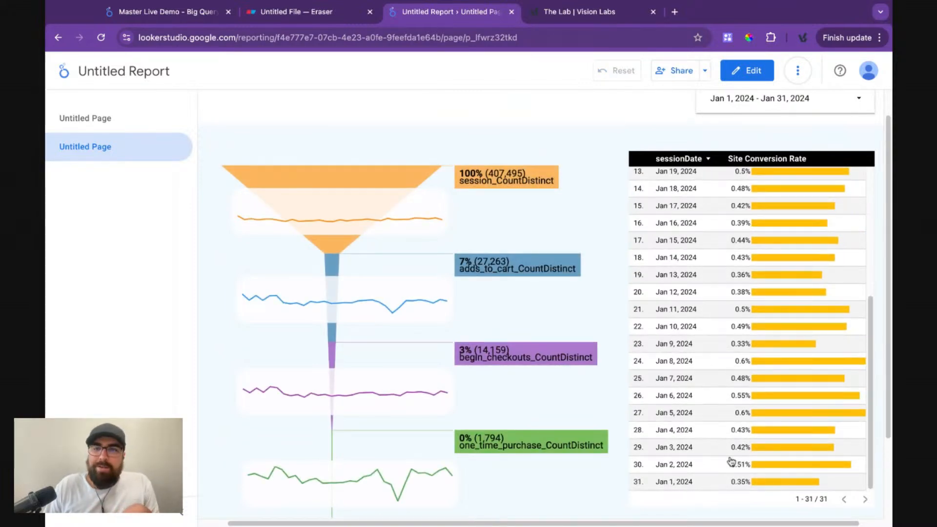
scroll(616, 314, up, 1)
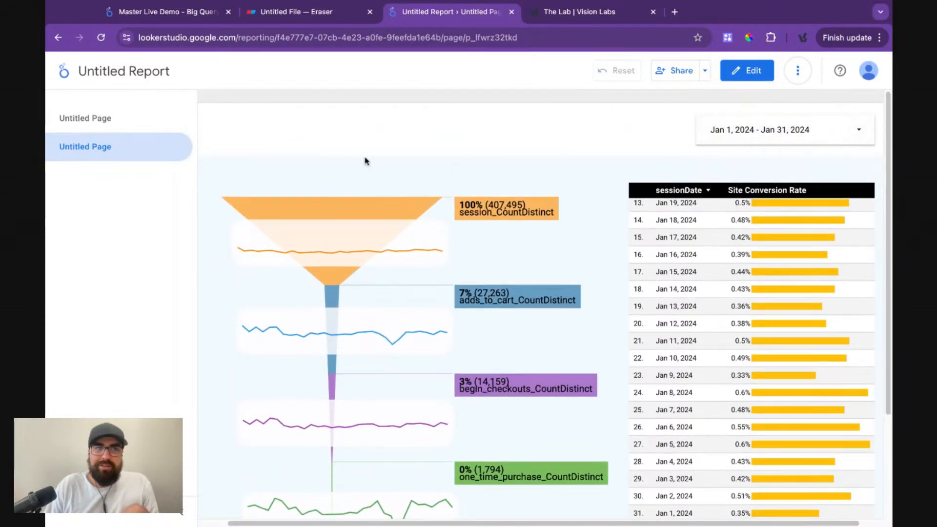
- Compare the first page's scorecards, funnel and bar chart with the second page's sparkline funnel and daily conversion table
click(146, 119)
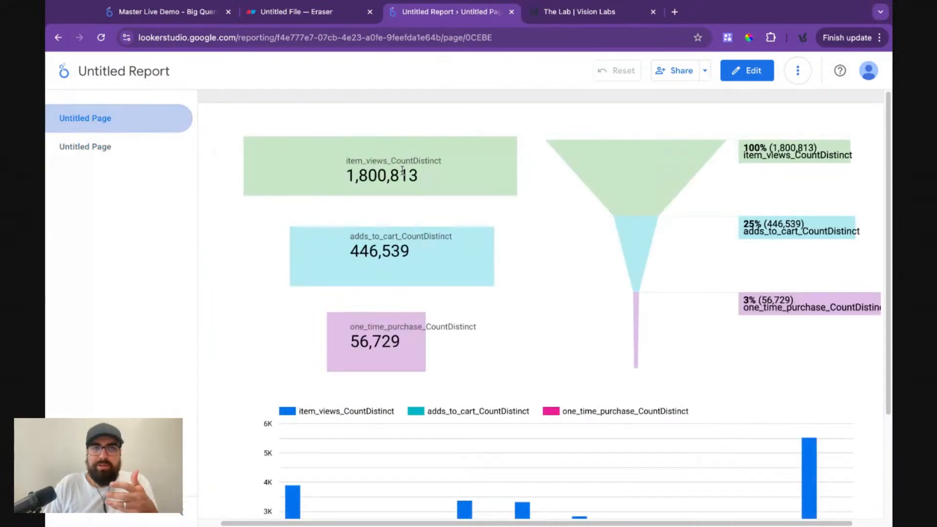
drag(327, 175, 403, 351)
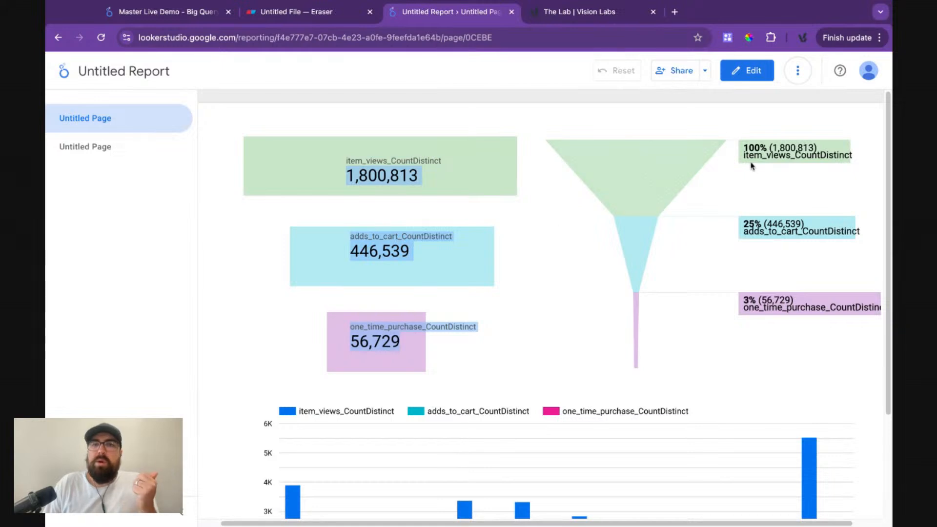
scroll(708, 370, down, 3)
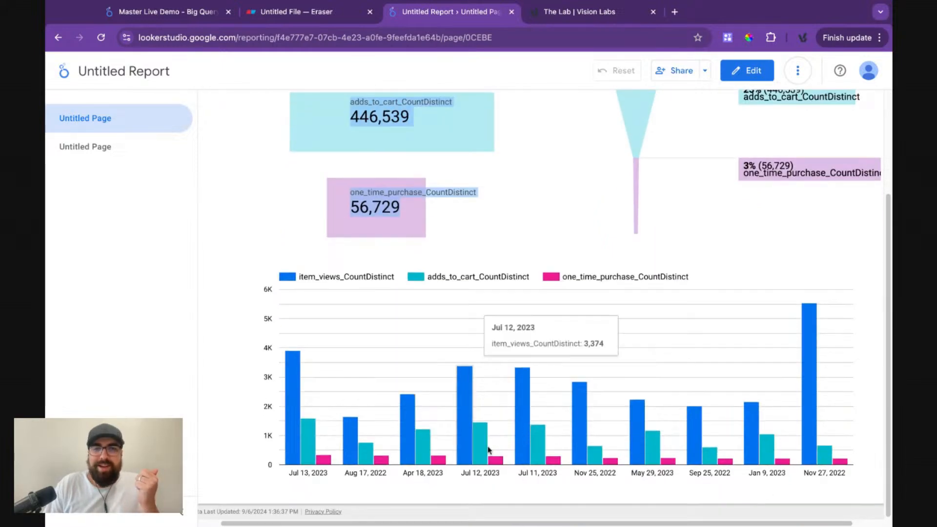
click(116, 157)
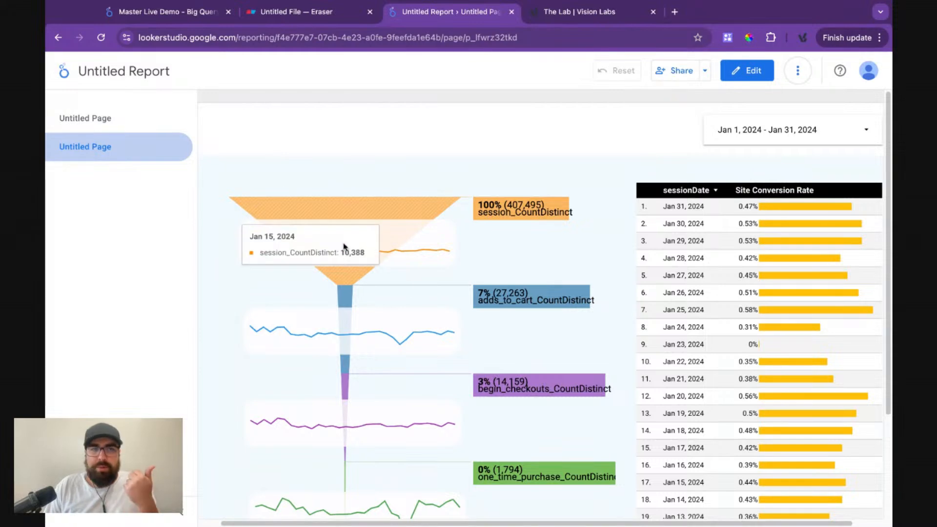
scroll(669, 478, down, 4)
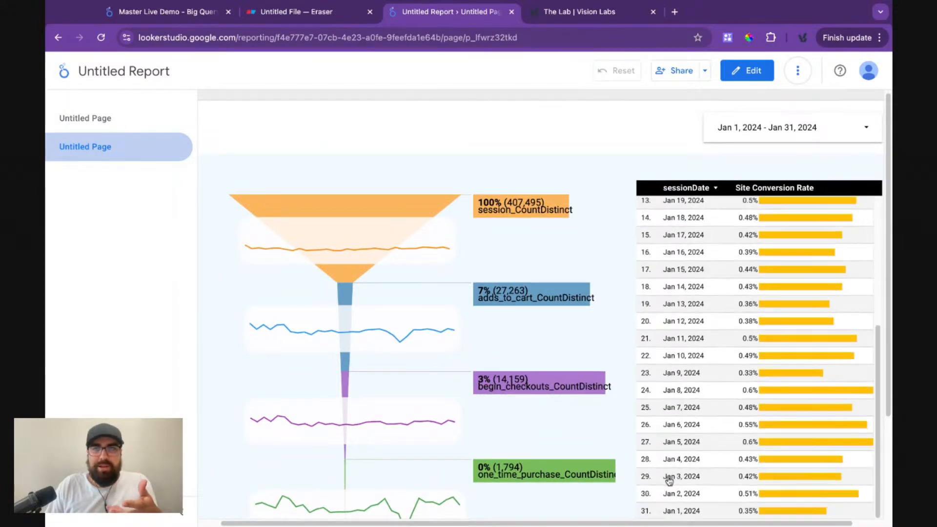
scroll(608, 385, down, 2)
scroll(634, 342, down, 1)
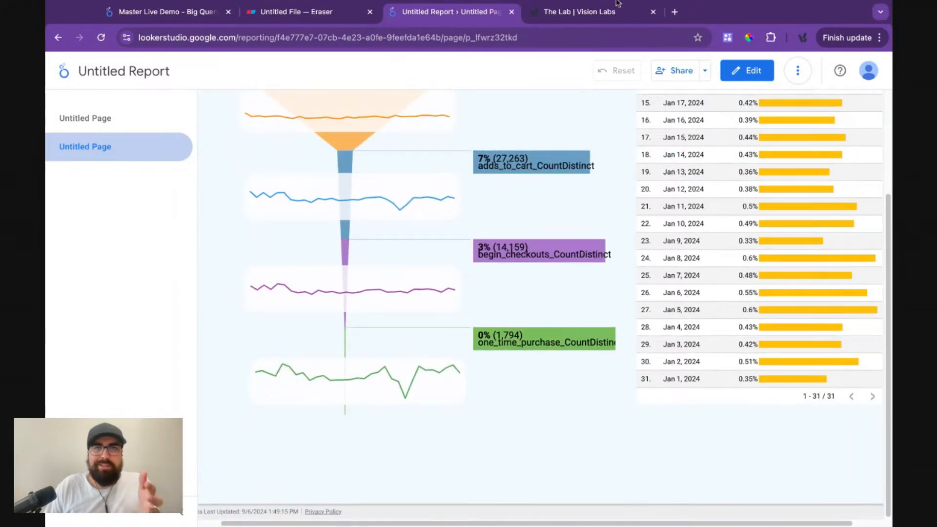